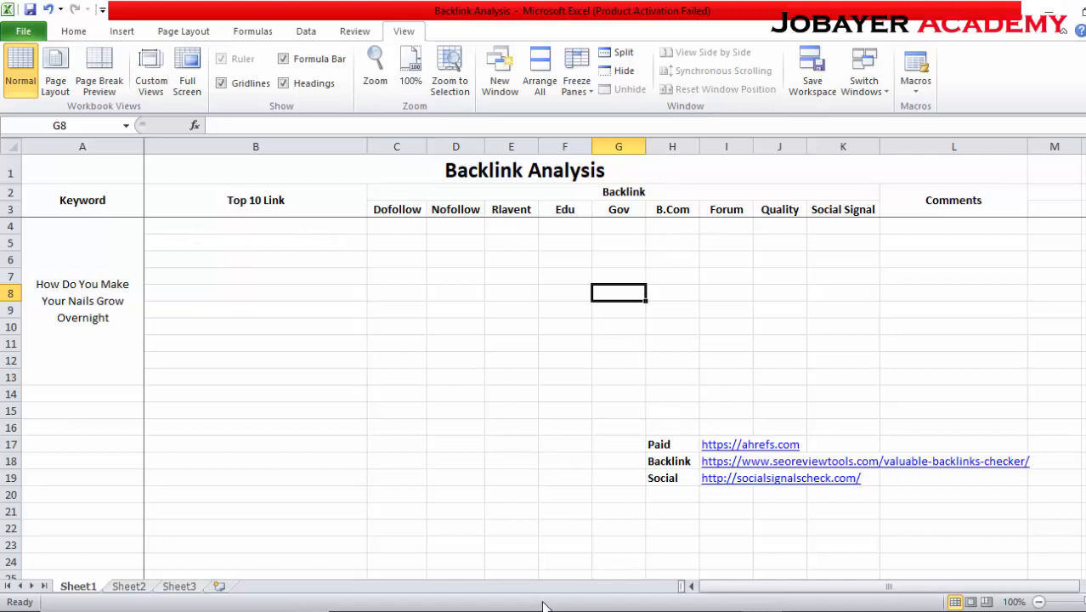
left_click(226, 171)
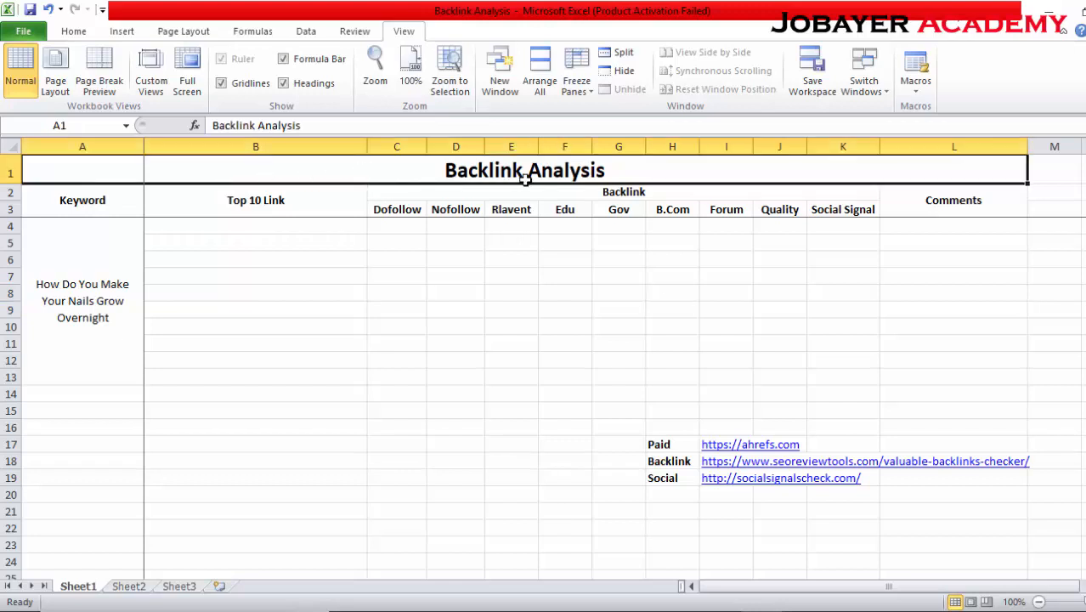
left_click(560, 293)
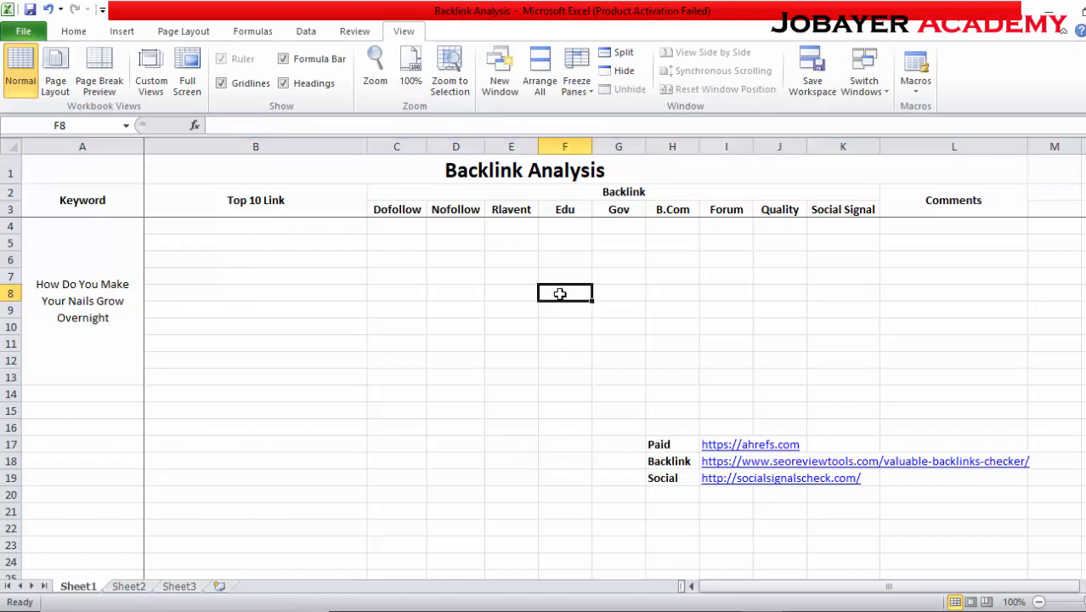
left_click(511, 167)
left_click(570, 241)
left_click_drag(380, 173, 1008, 192)
left_click(829, 297)
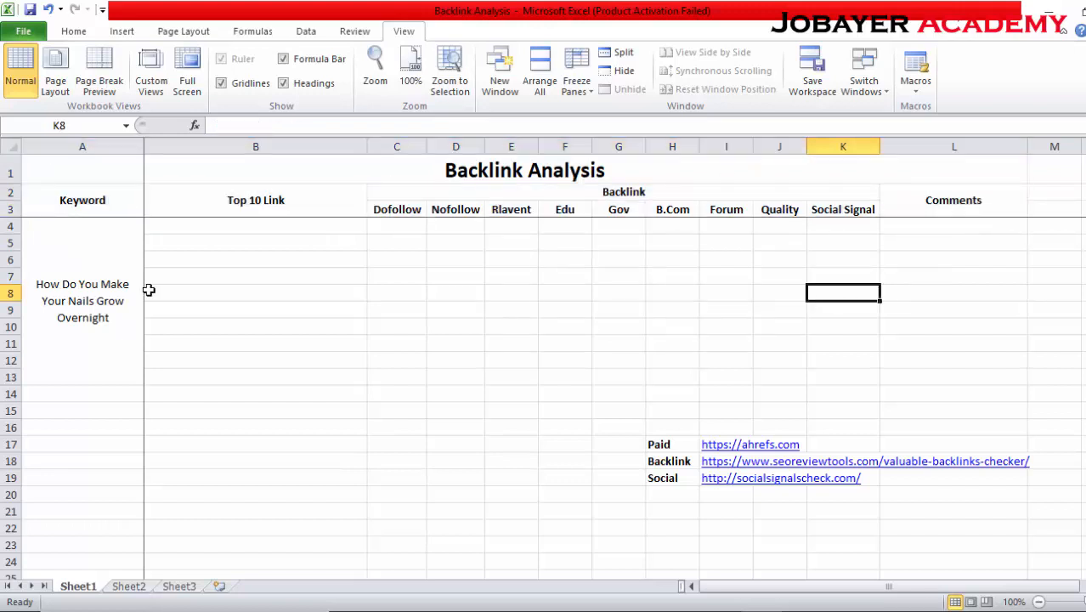
left_click(295, 180)
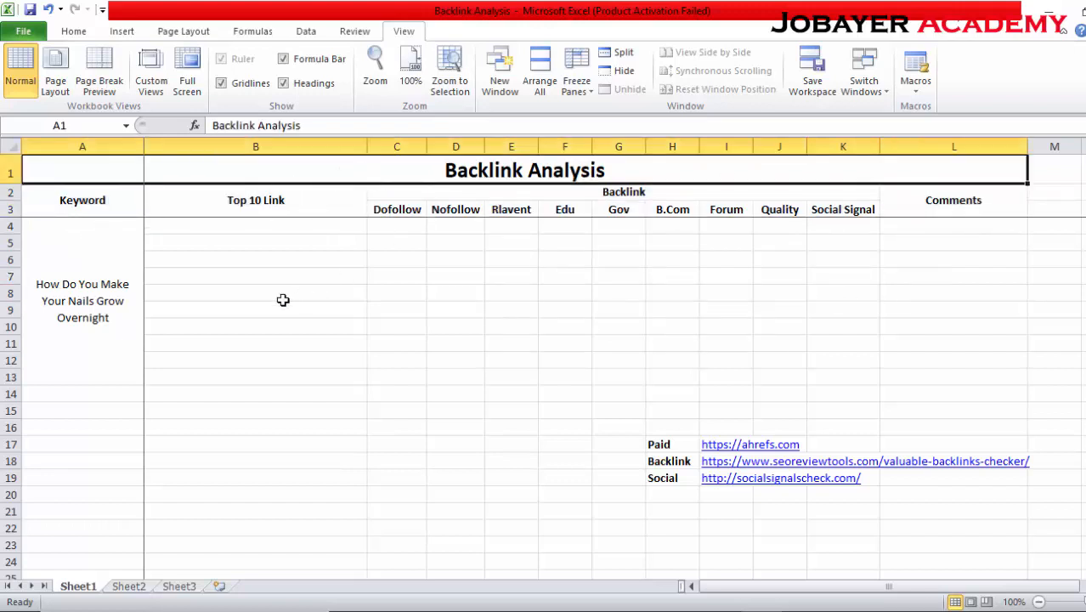
- Copy the text "How Do You Make Your Nails Grow Overnight" from the Keyword cell A4
double_click(102, 318)
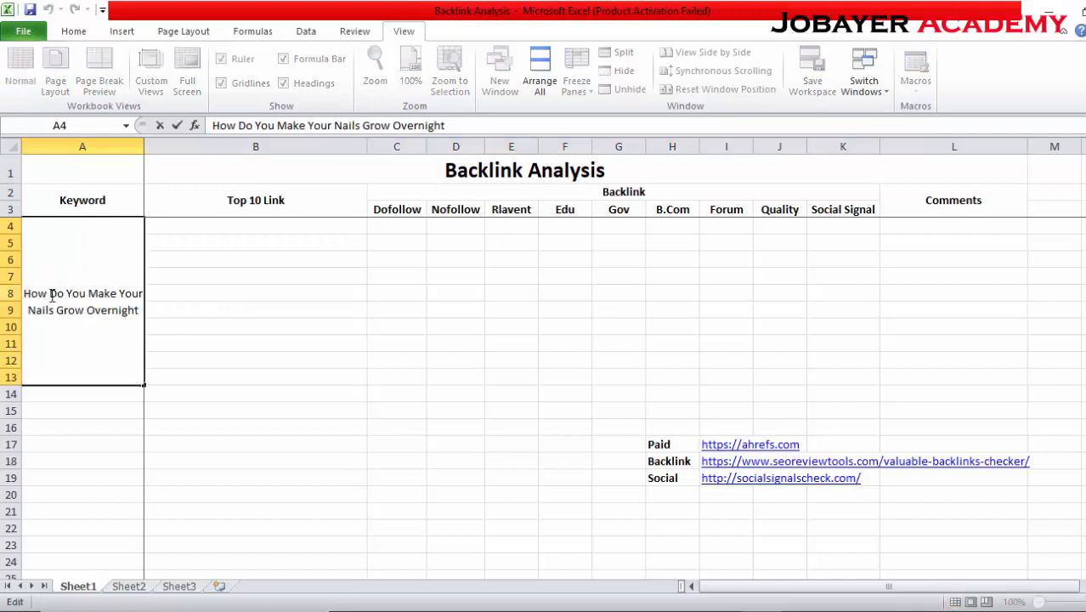
left_click_drag(51, 294, 138, 312)
right_click(116, 305)
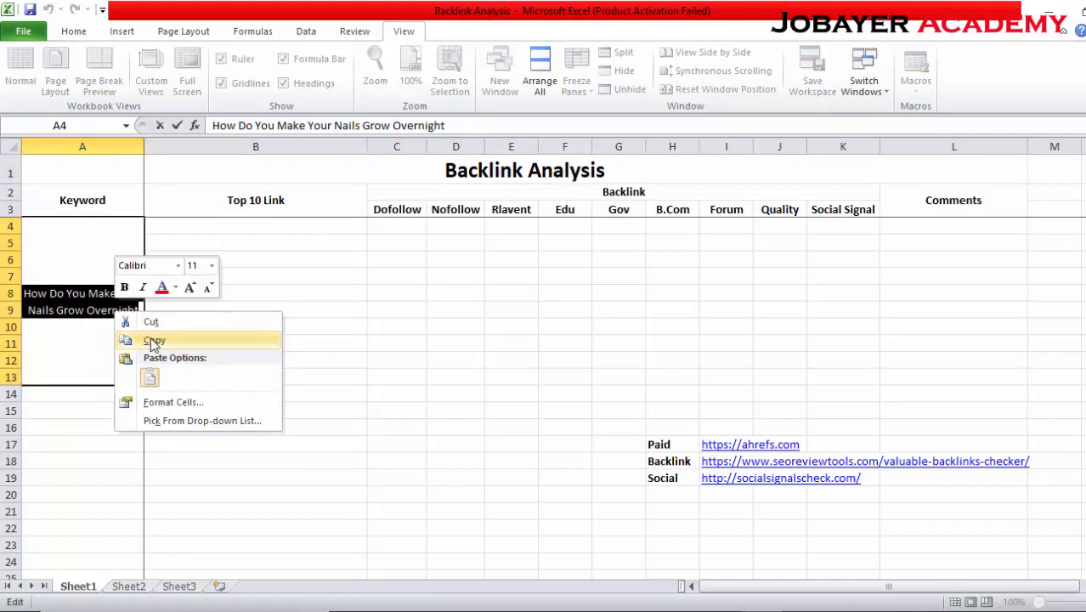
left_click(153, 340)
left_click(470, 273)
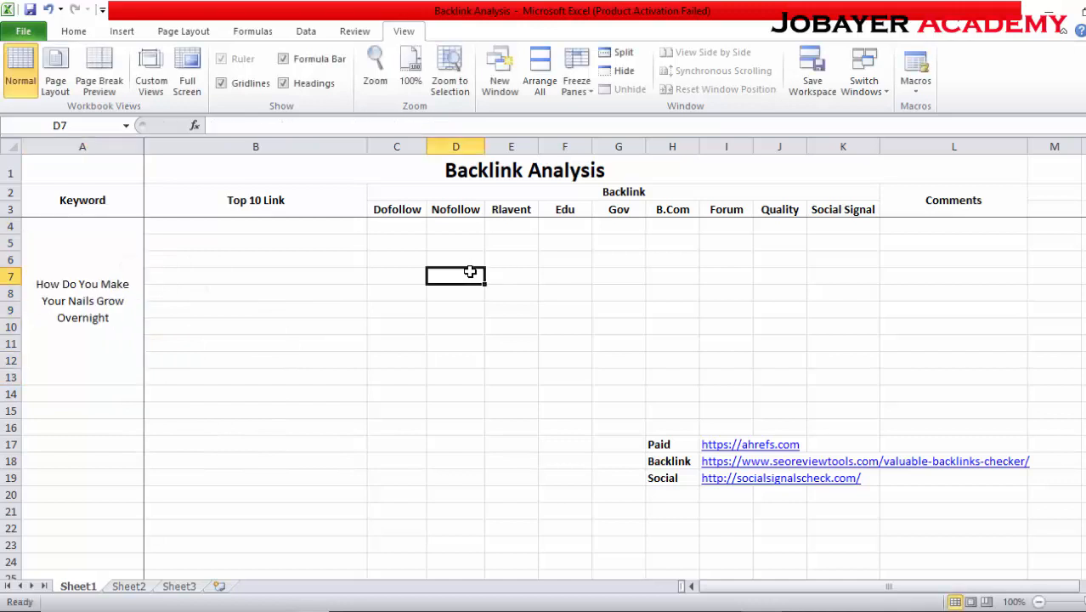
left_click(117, 198)
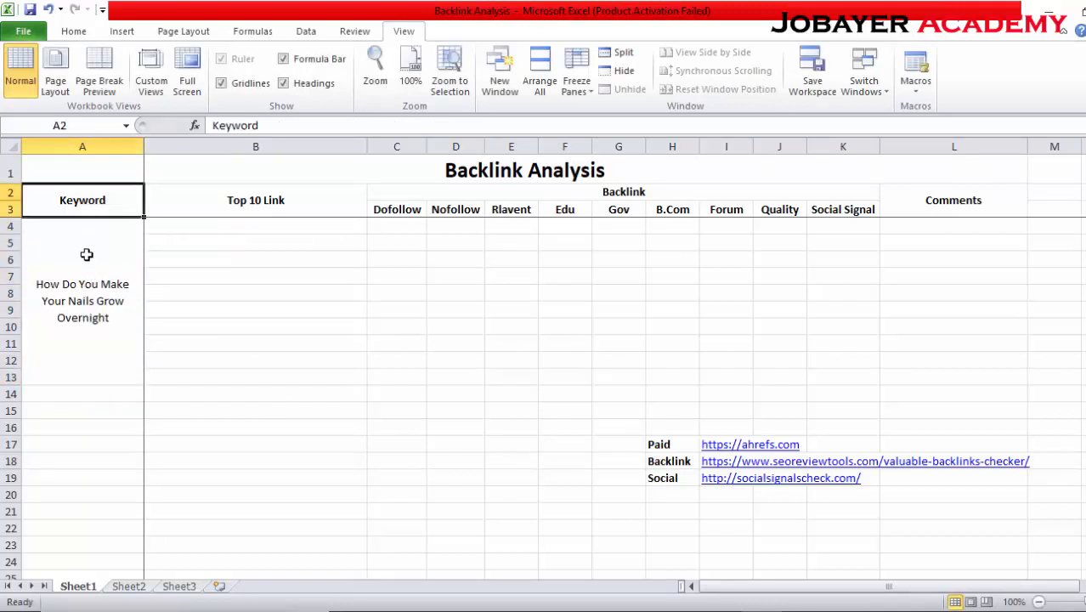
left_click(81, 293)
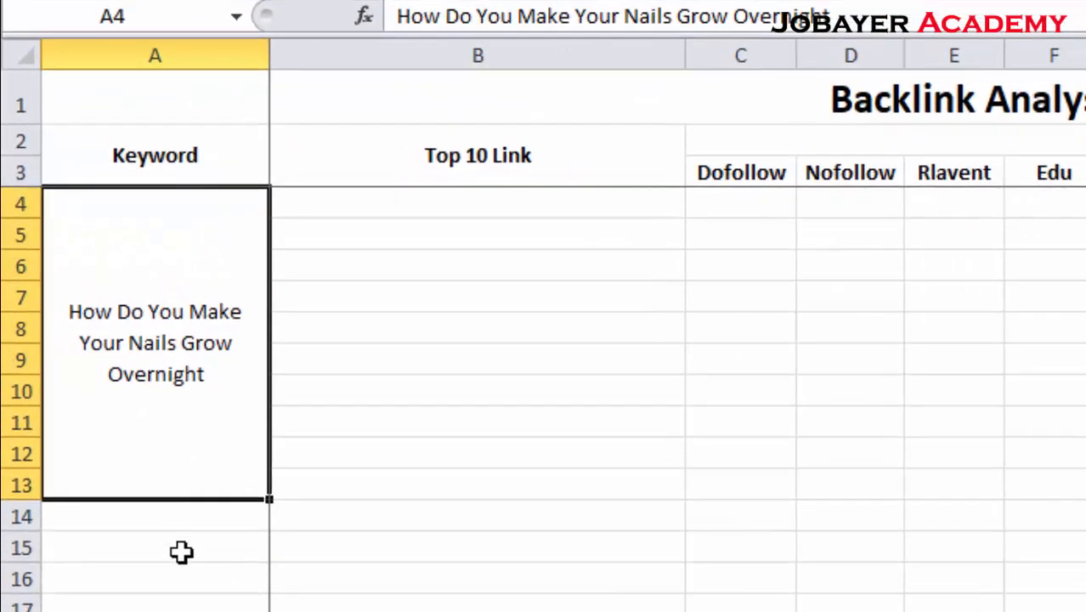
left_click_drag(96, 396, 96, 467)
left_click_drag(162, 605, 161, 611)
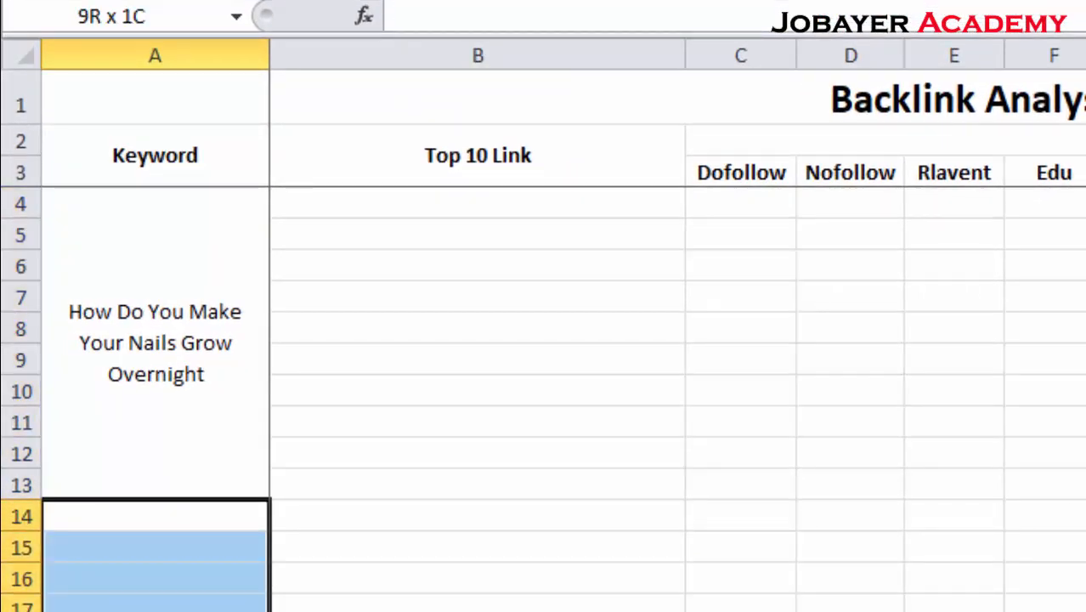
left_click_drag(442, 209, 374, 485)
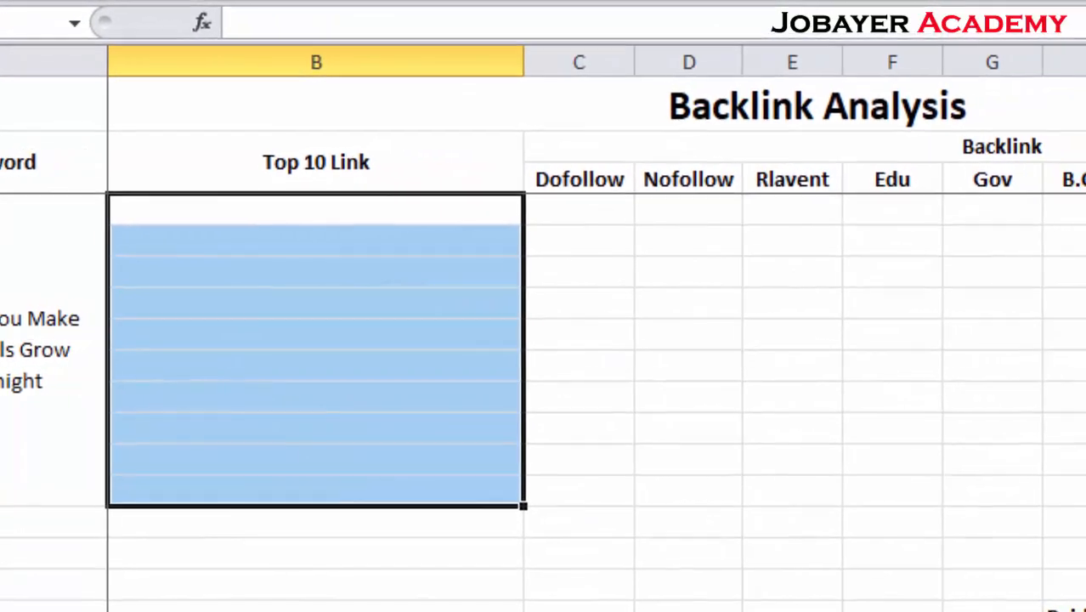
- Merge cells L4 to L13 under the Comments heading into one cell
left_click(1079, 298)
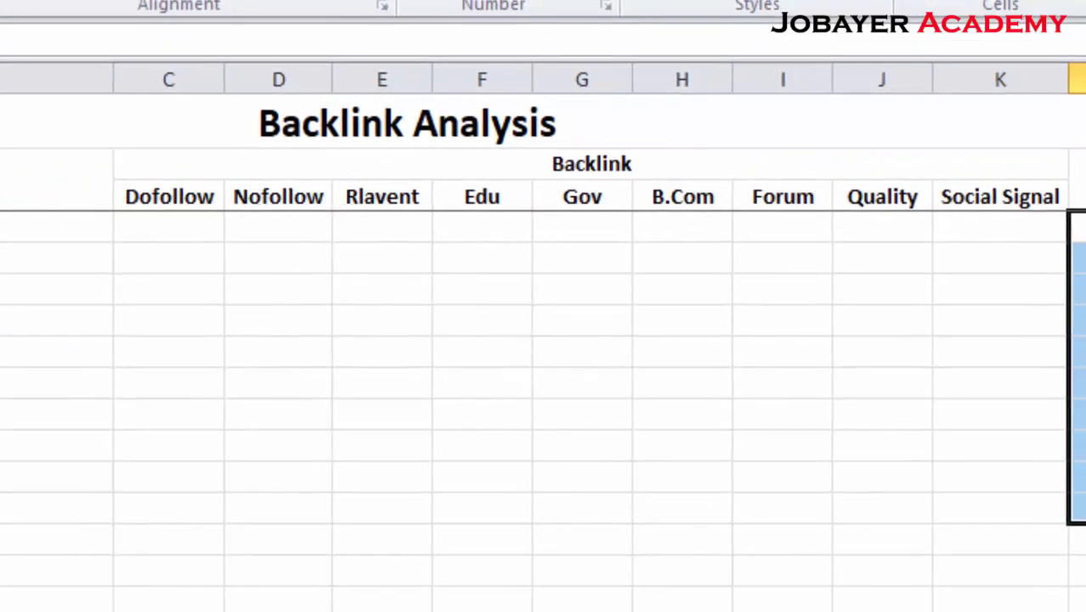
left_click(297, 1)
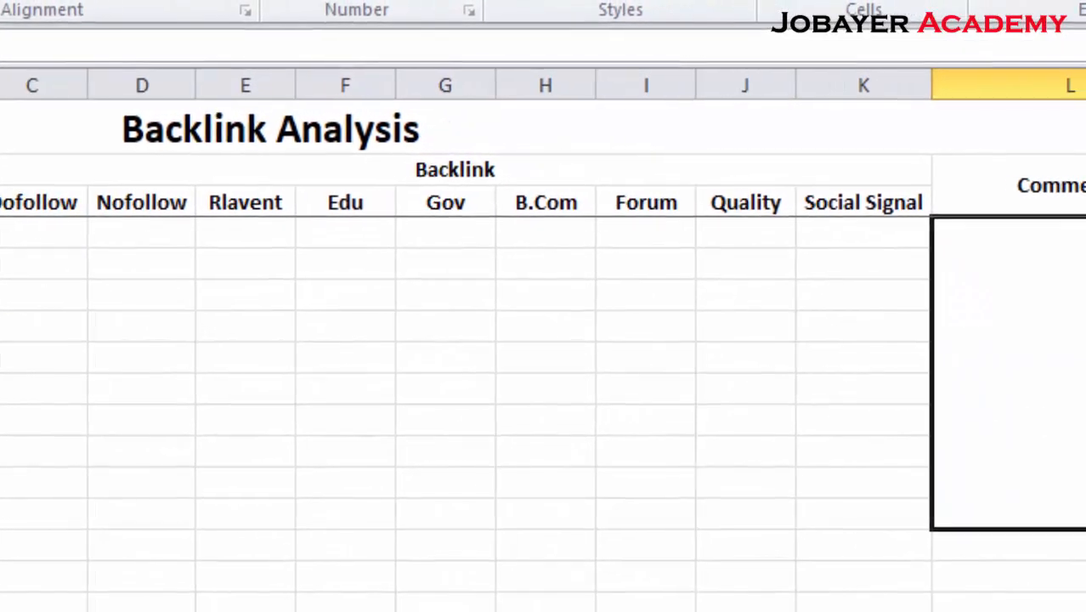
left_click(643, 361)
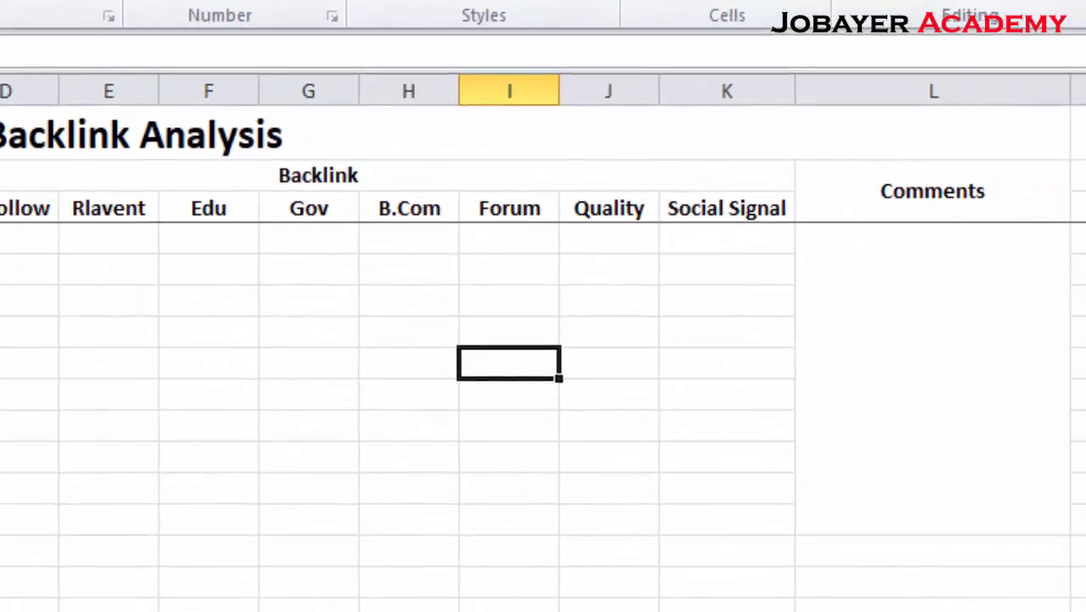
left_click(2, 239)
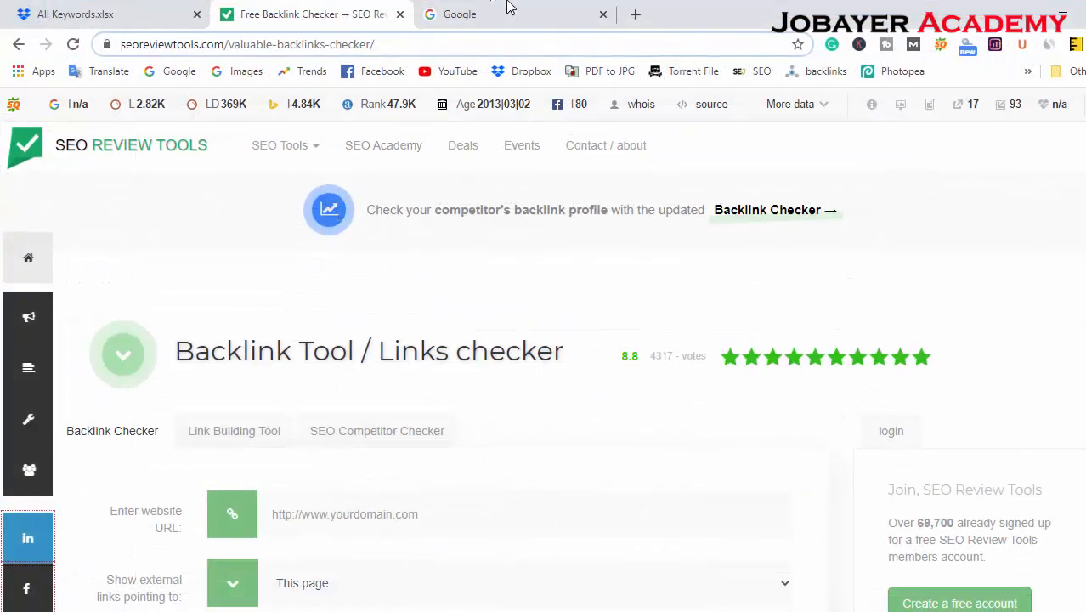
- Switch to the Google page in Chrome and search for the copied keyword "How Do You Make Your Nails Grow Overnight"
left_click(507, 7)
key("ctrl+v")
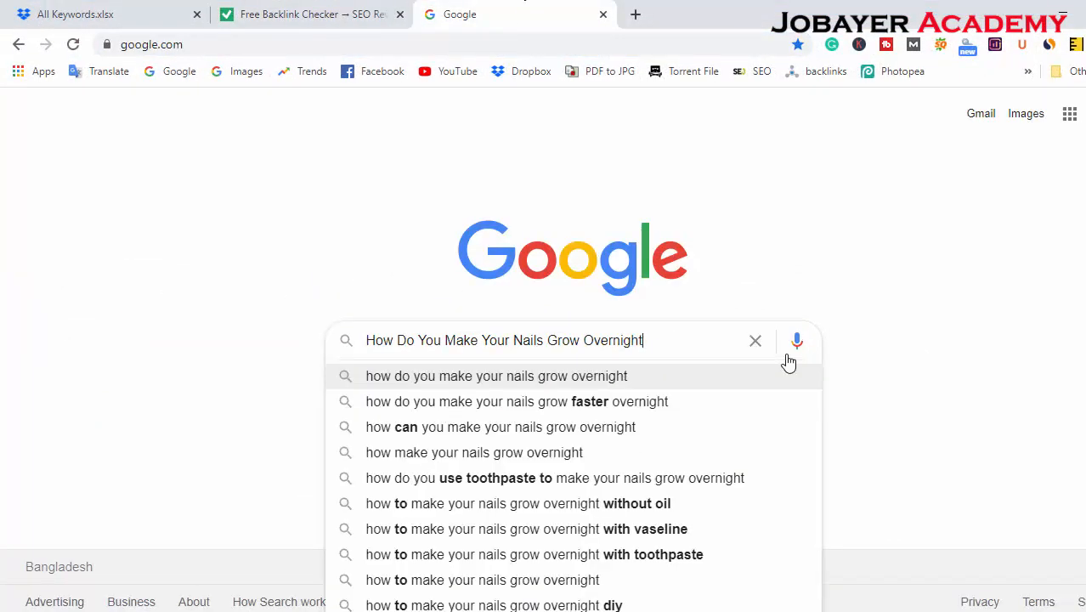
key("Return")
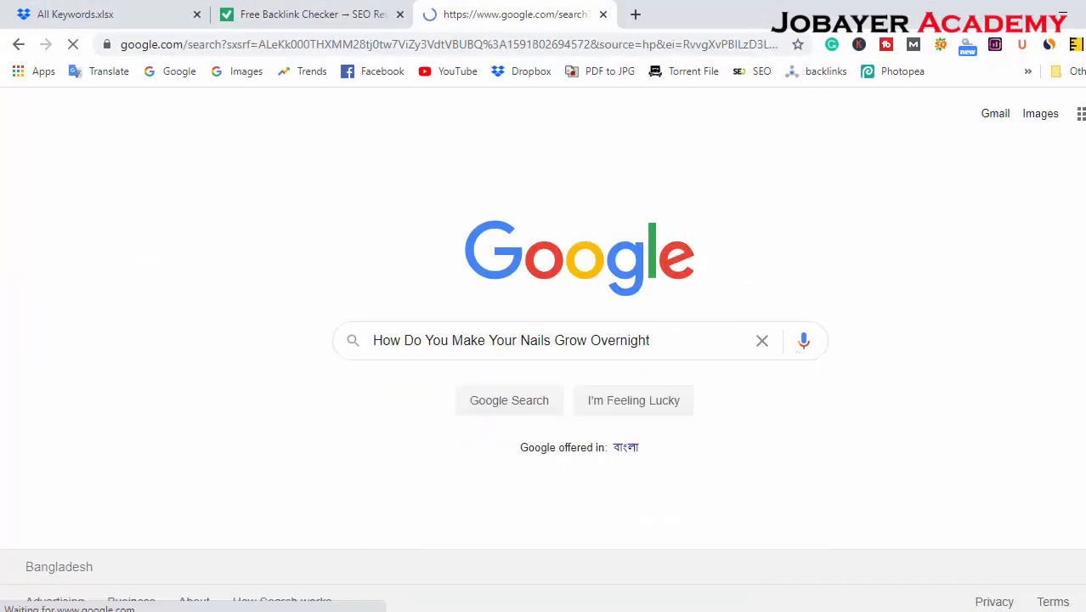
left_click(1081, 44)
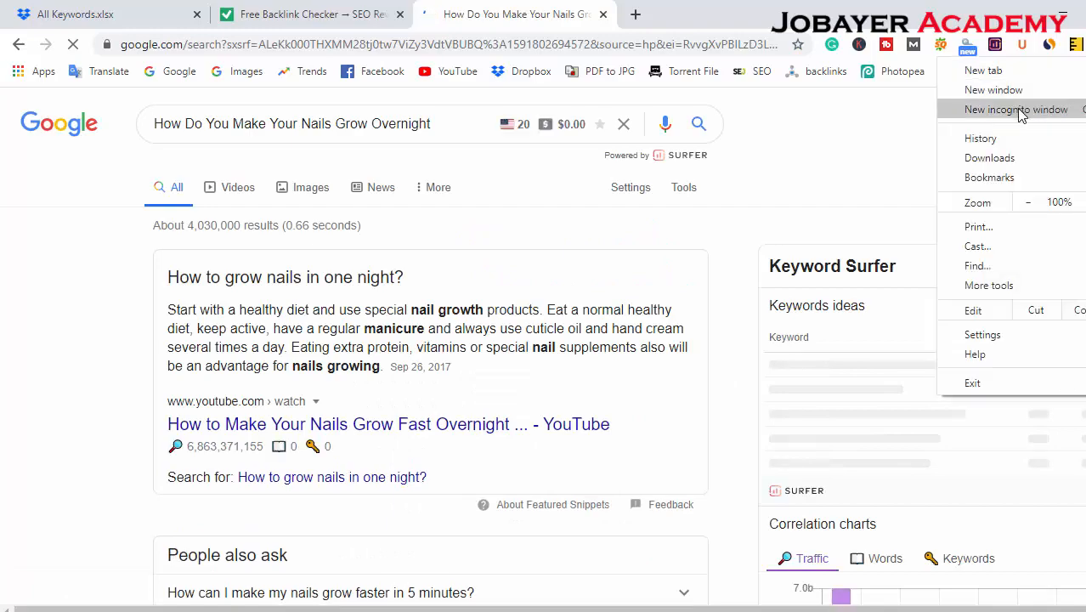
left_click(1019, 109)
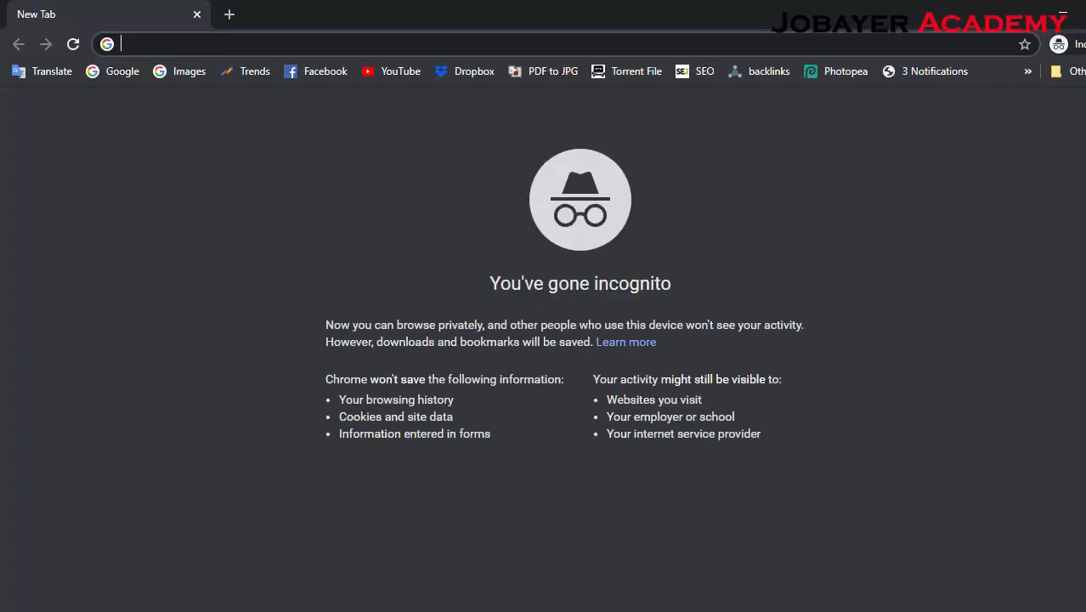
key("alt+F4")
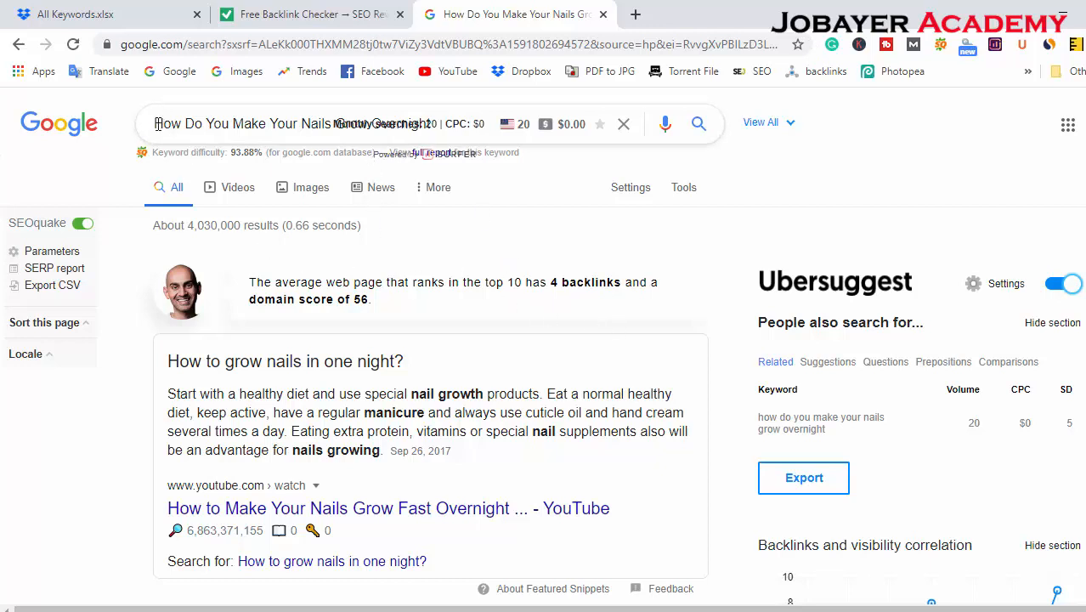
left_click_drag(156, 124, 476, 125)
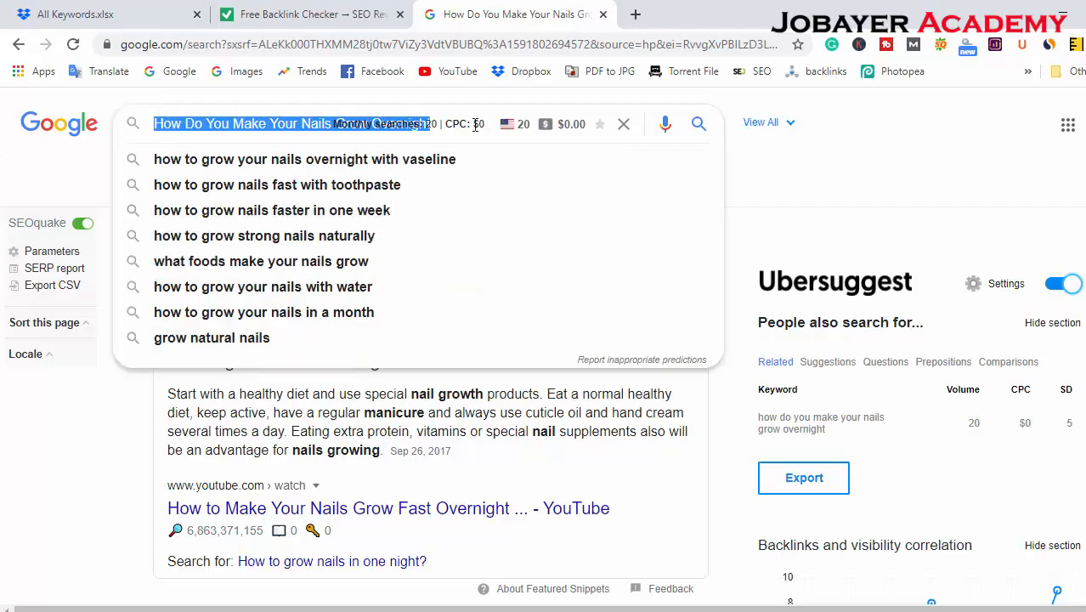
left_click(831, 140)
scroll(735, 210, "down", 1)
scroll(634, 183, "down", 5)
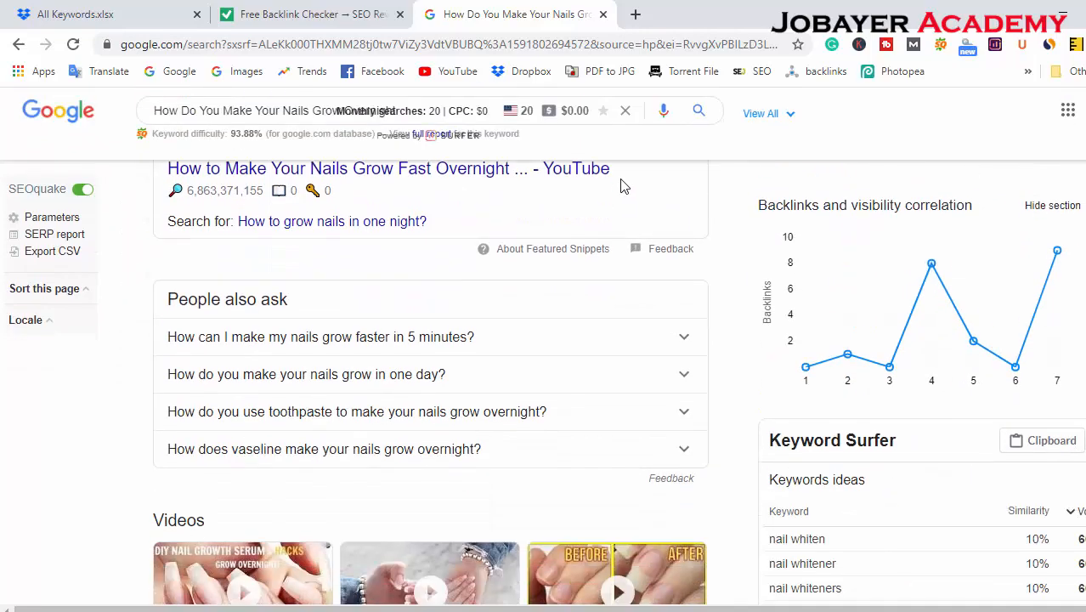
scroll(630, 181, "up", 6)
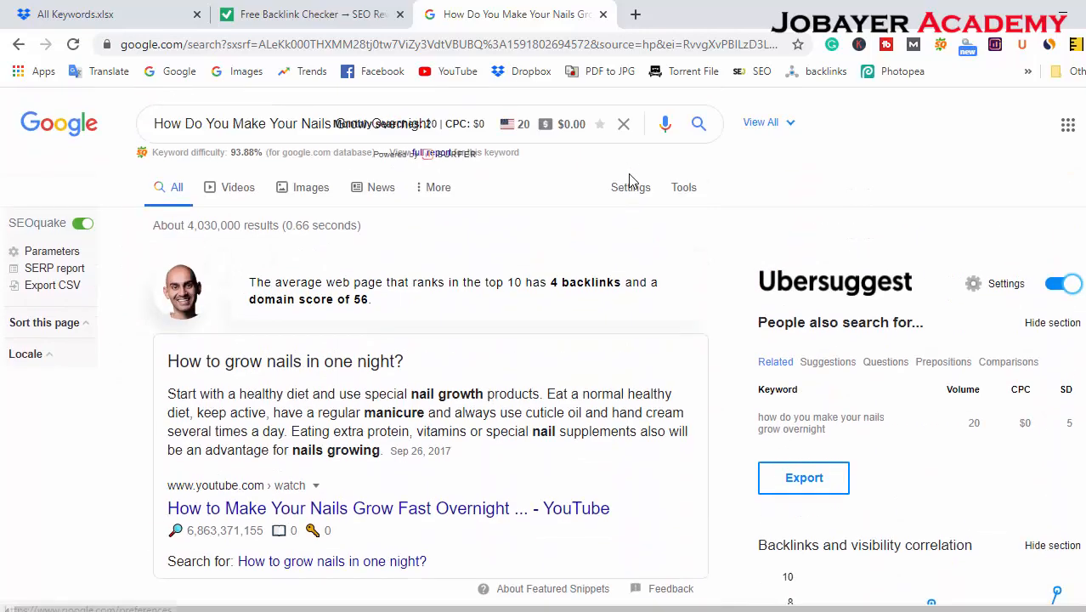
- Copy the organic result URLs of this Google search with the SEO Ruler extension's Google SERP tools
left_click(1075, 47)
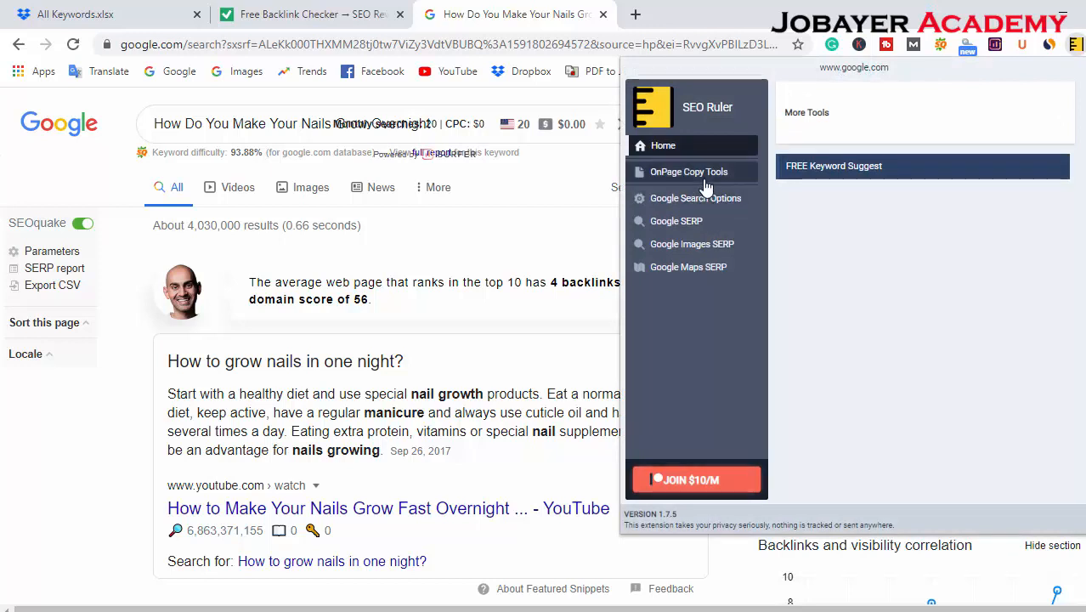
left_click(674, 223)
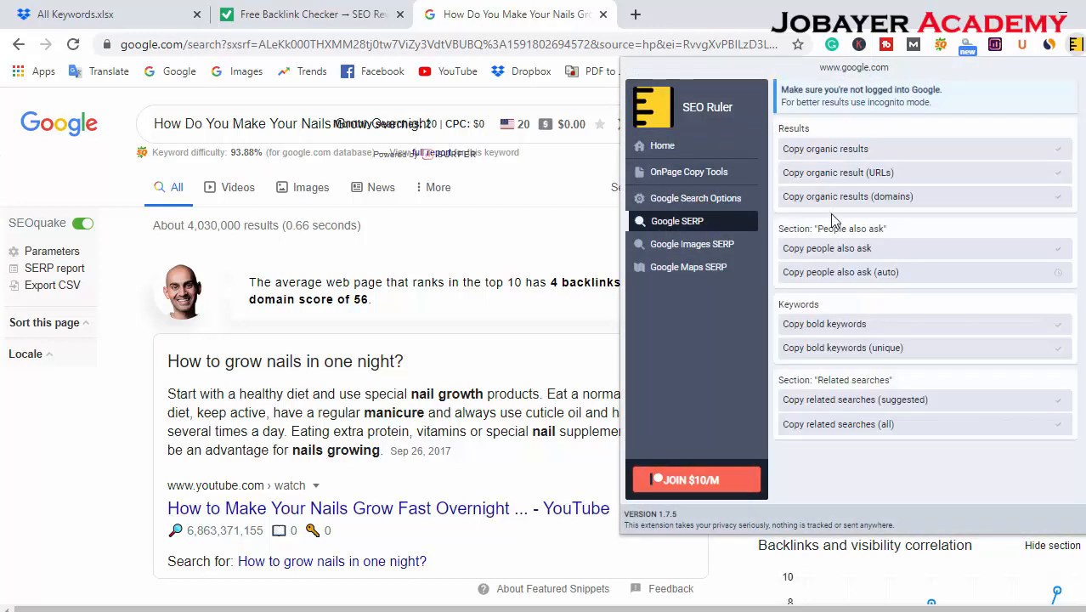
left_click(874, 174)
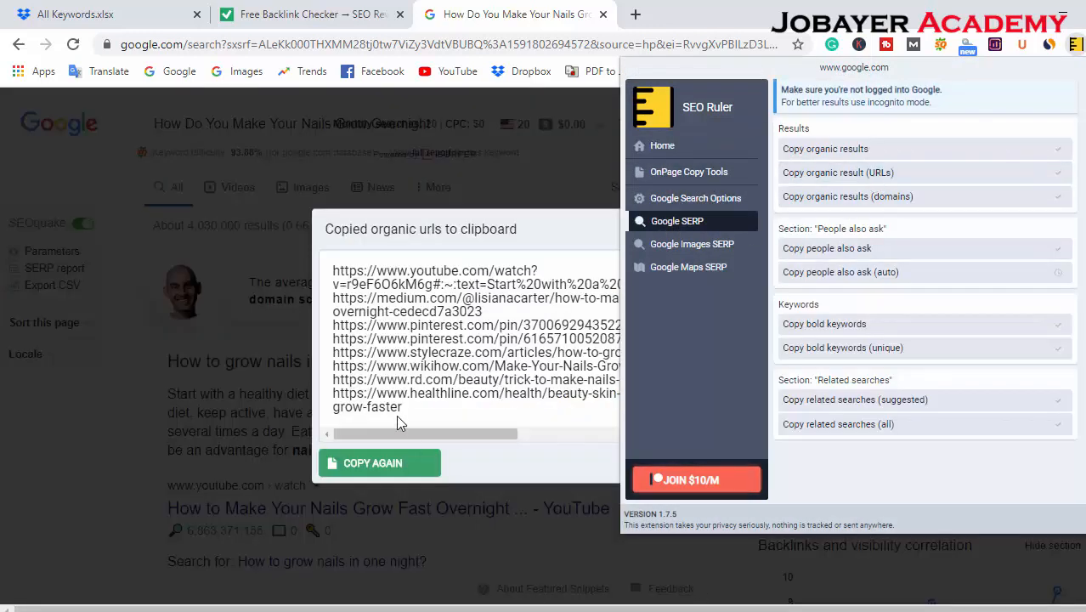
- Paste the copied organic URLs into an empty Notepad document and return to the browser
left_click(442, 609)
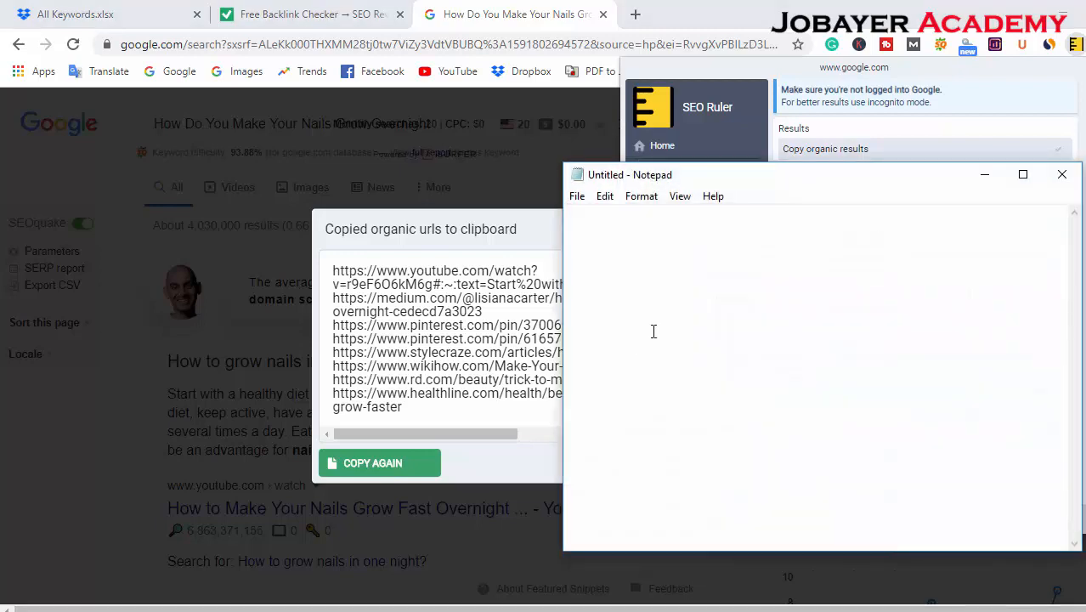
key("ctrl+v")
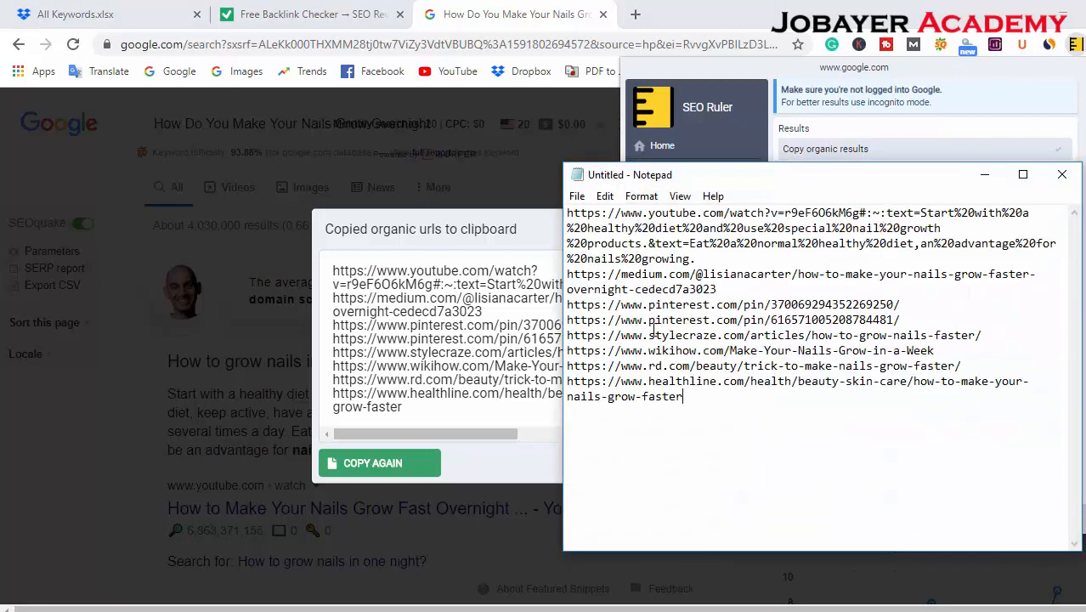
left_click(448, 609)
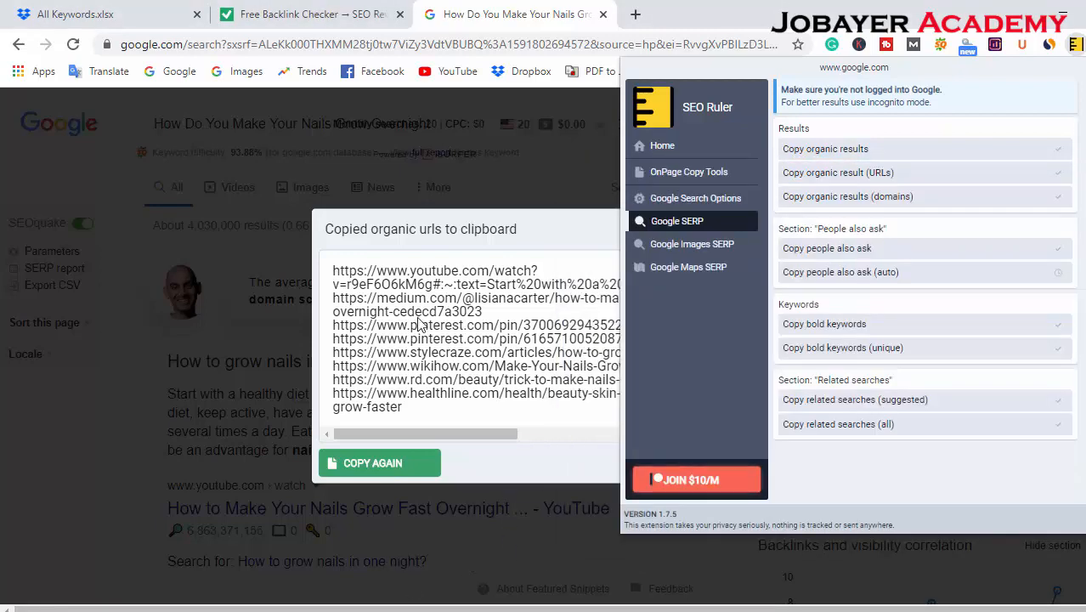
- Switch to the Backlink Analysis workbook in Excel and paste the copied URLs into the Top 10 Link column starting at B4
left_click(345, 7)
left_click(460, 7)
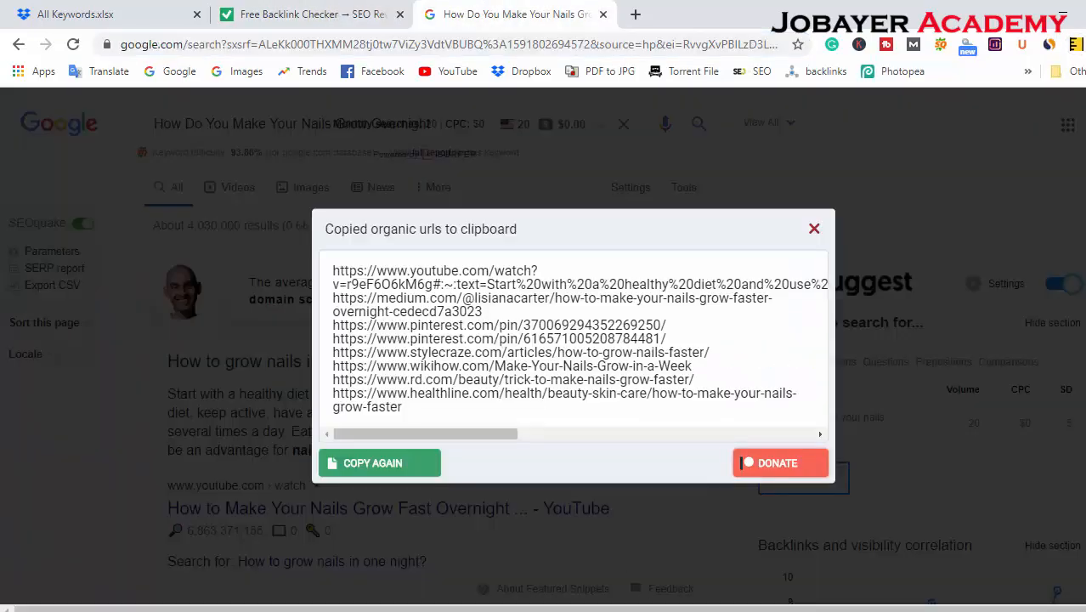
key("alt+Tab")
left_click(192, 250)
left_click(194, 228)
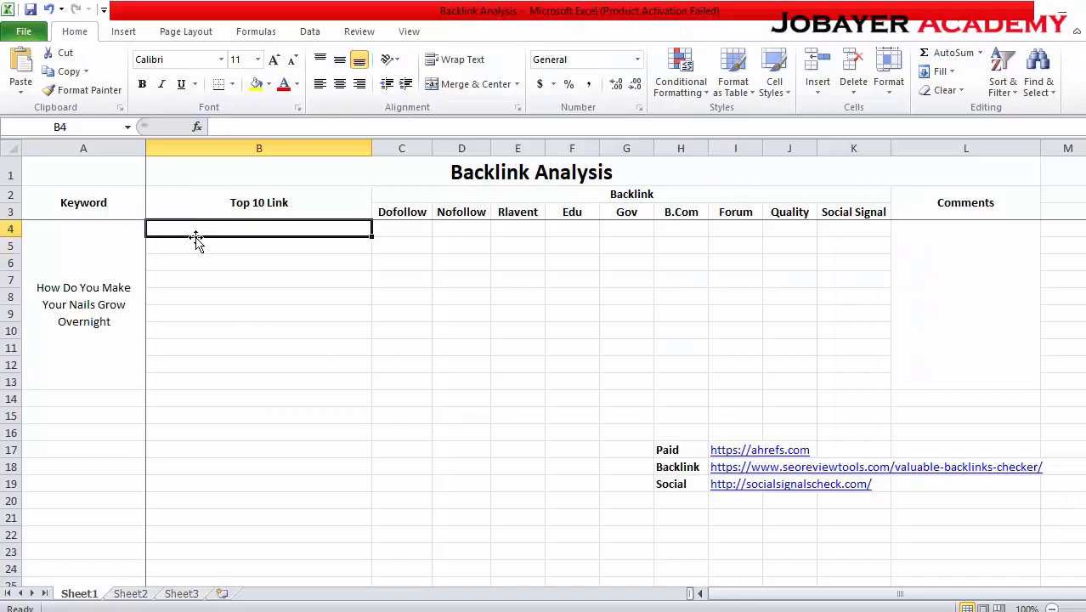
key("ctrl+v")
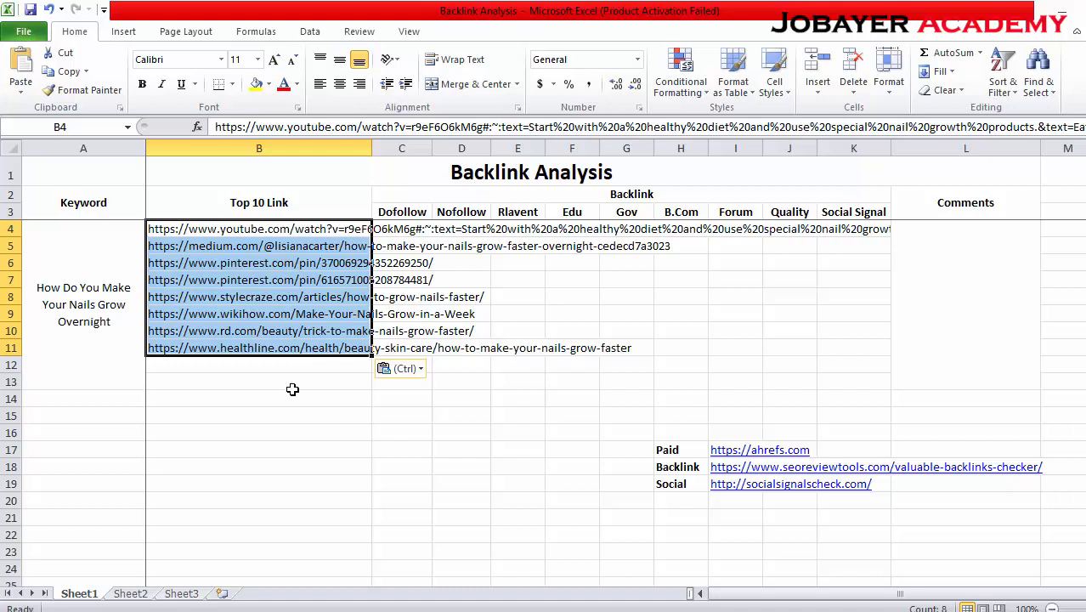
left_click(291, 389)
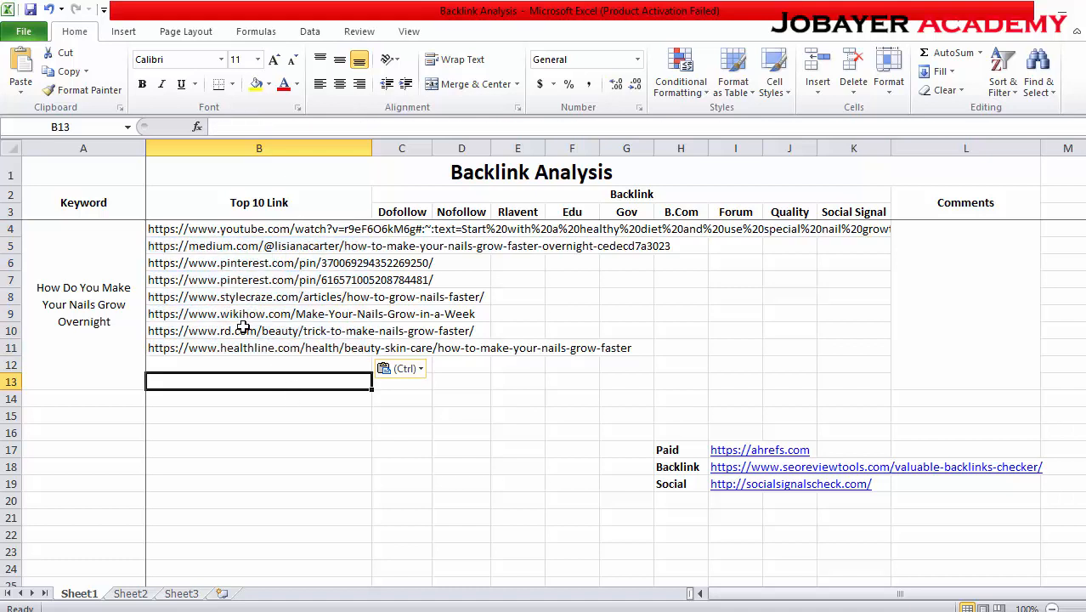
- Compare the links pasted in the Top 10 Link column with the organic results on the Google results page in Chrome
left_click_drag(166, 230, 171, 352)
left_click(170, 366)
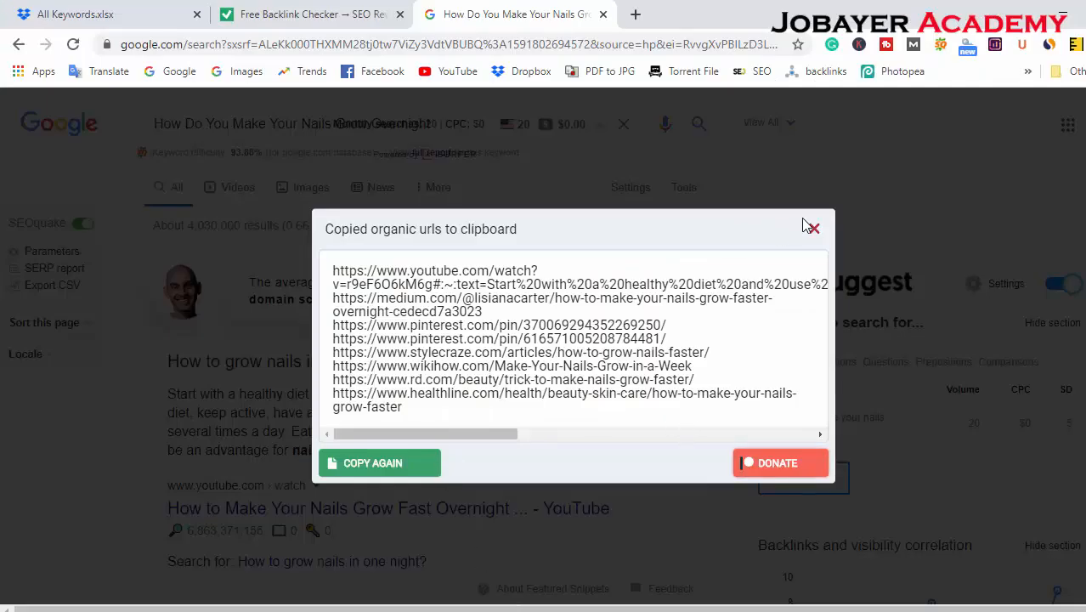
left_click(813, 228)
scroll(314, 316, "down", 4)
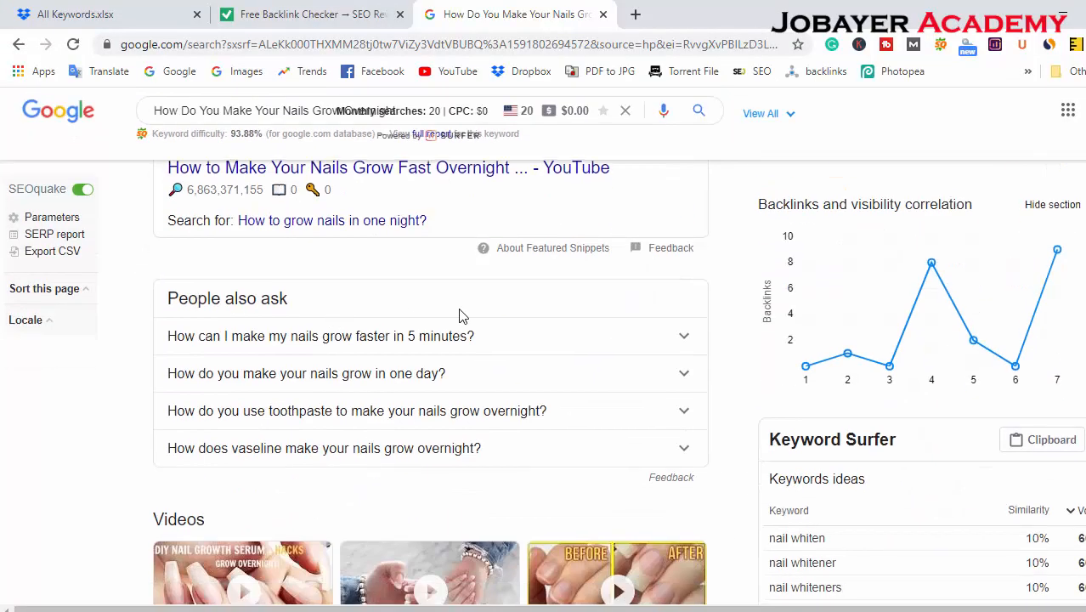
scroll(462, 315, "down", 5)
scroll(466, 315, "down", 15)
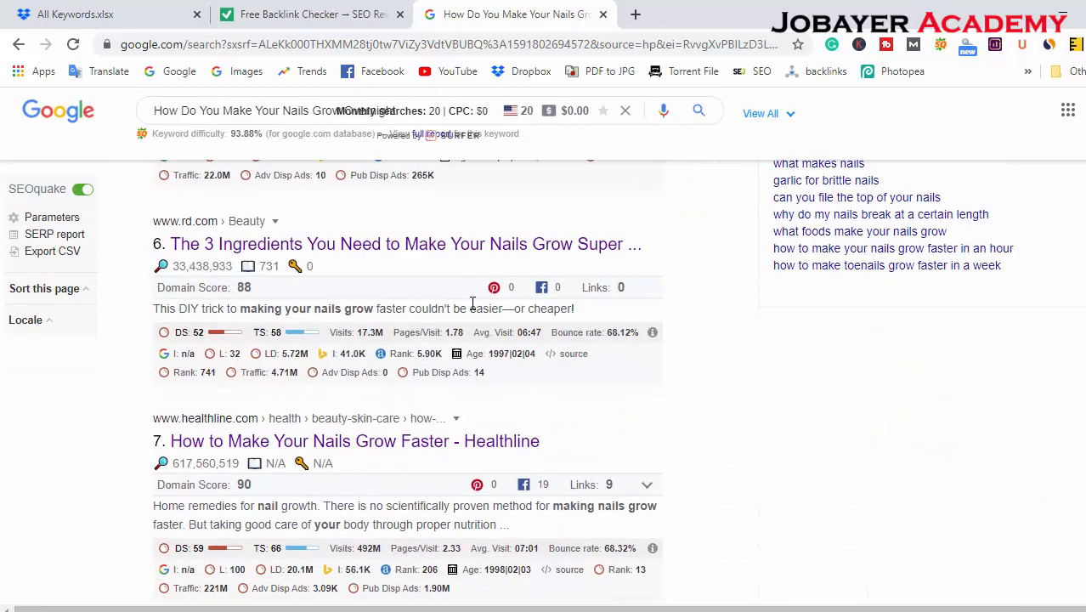
scroll(475, 311, "up", 10)
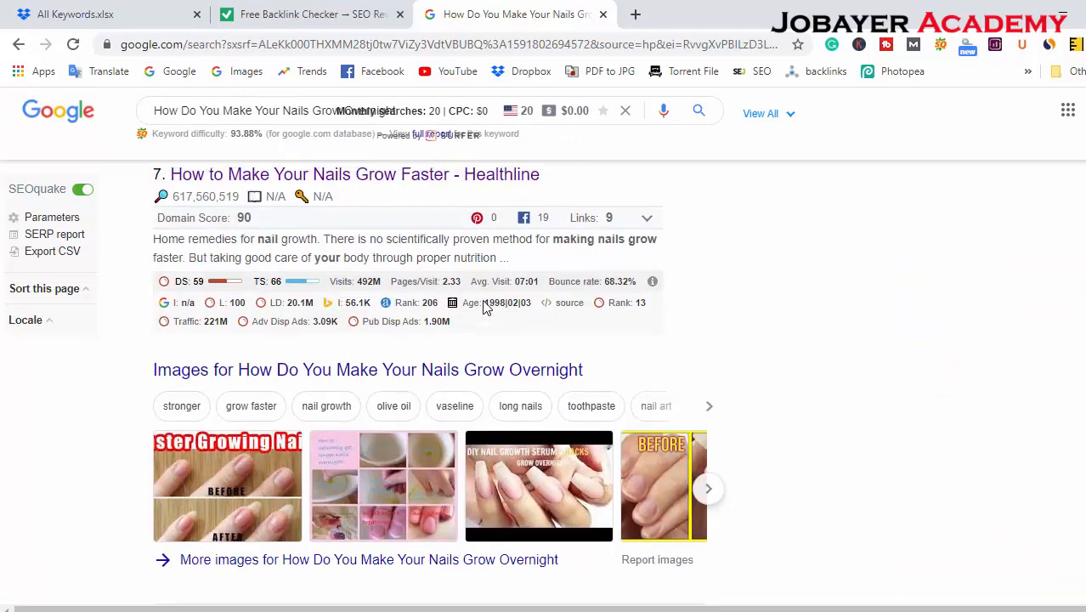
left_click(1078, 8)
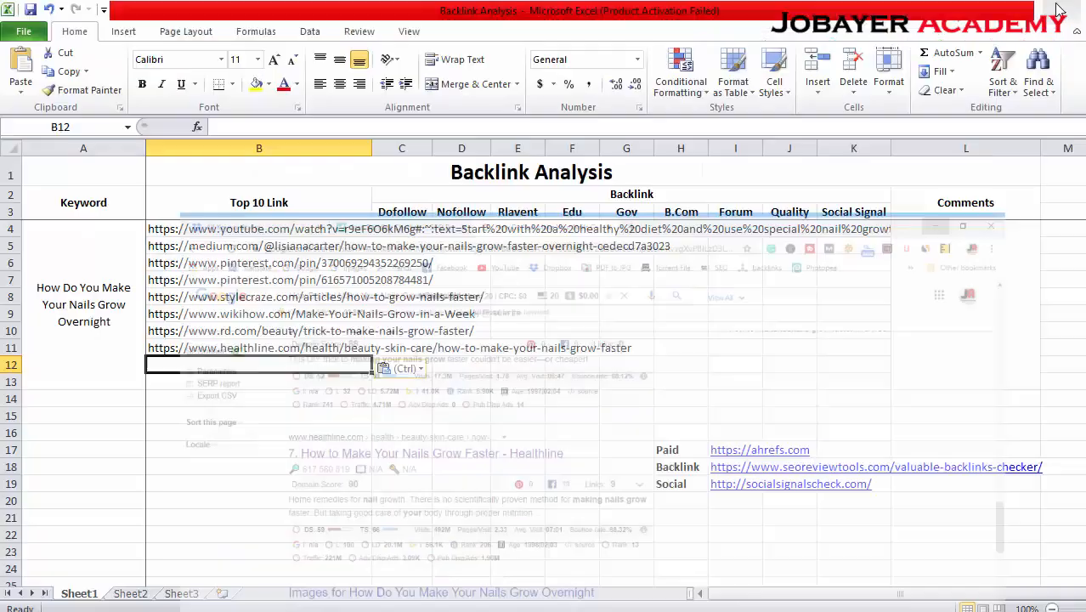
left_click(203, 424)
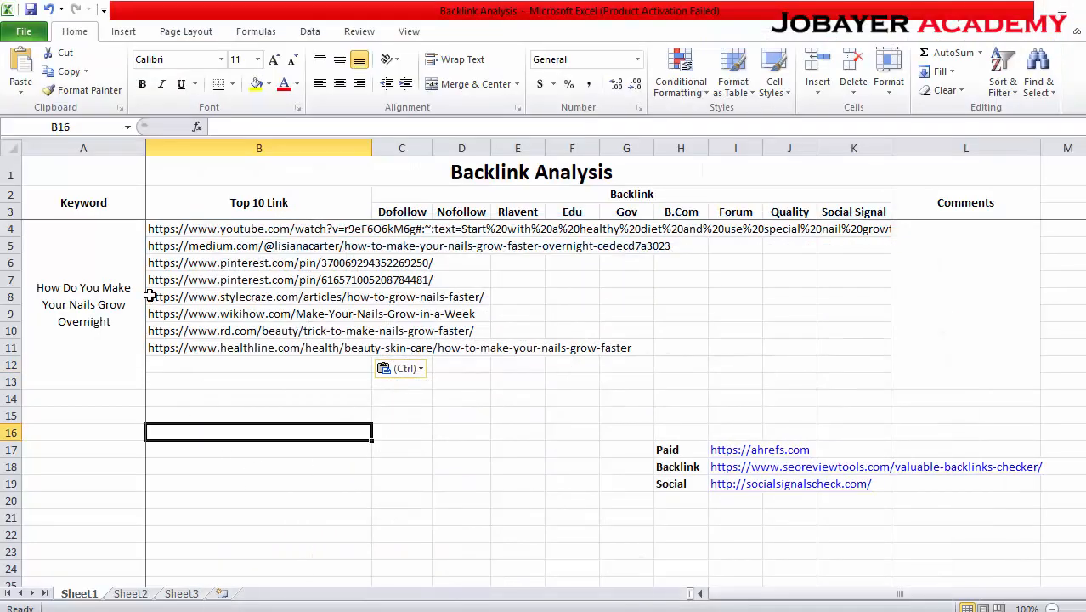
left_click_drag(168, 370, 170, 383)
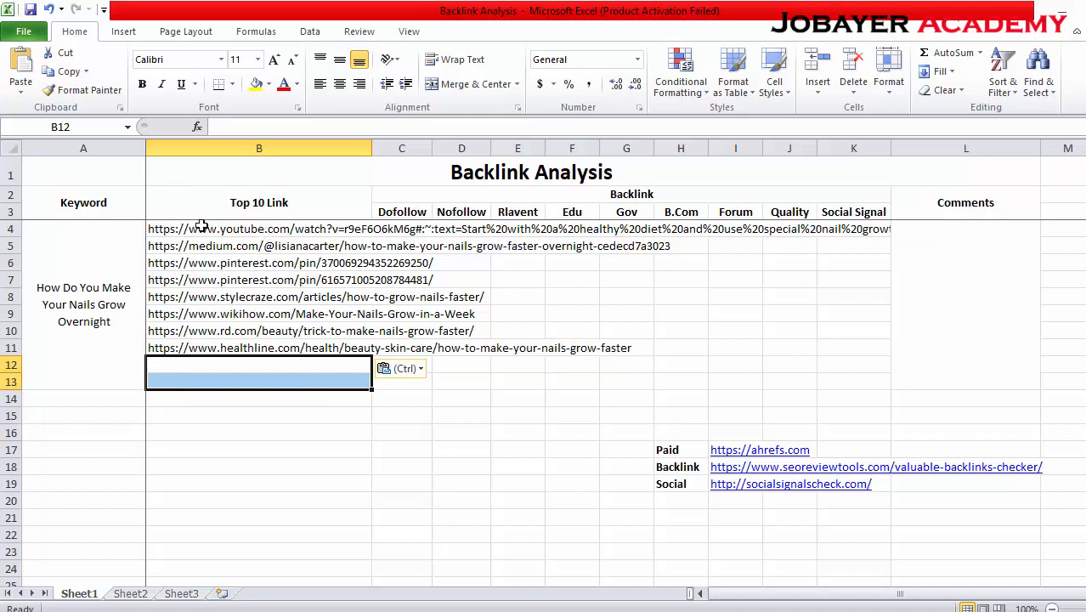
- Wrap the text in the Top 10 Link cells B4 to B13
left_click_drag(201, 225, 193, 379)
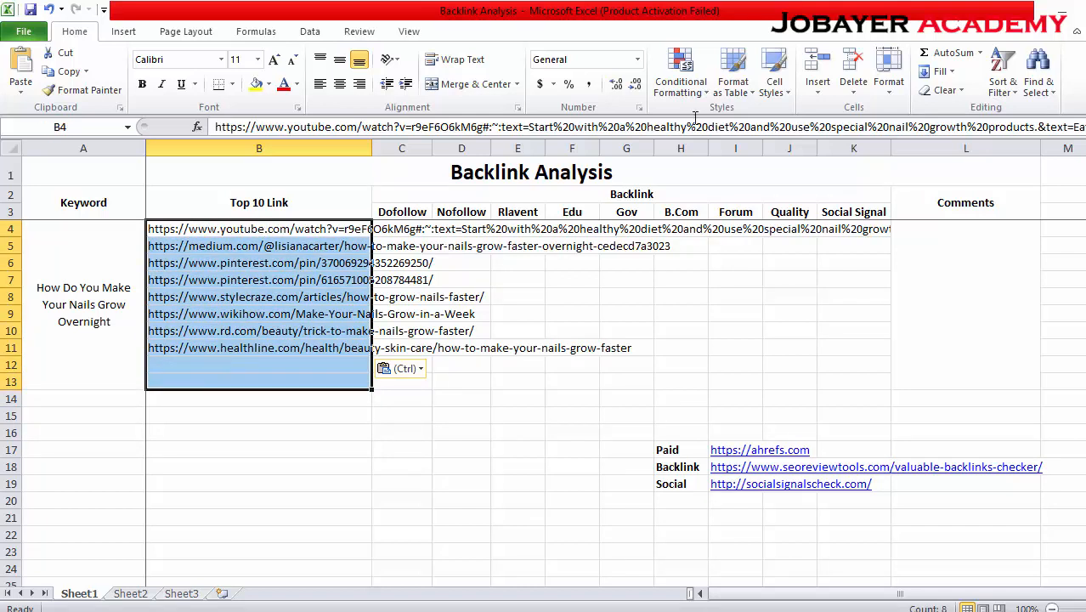
left_click(458, 59)
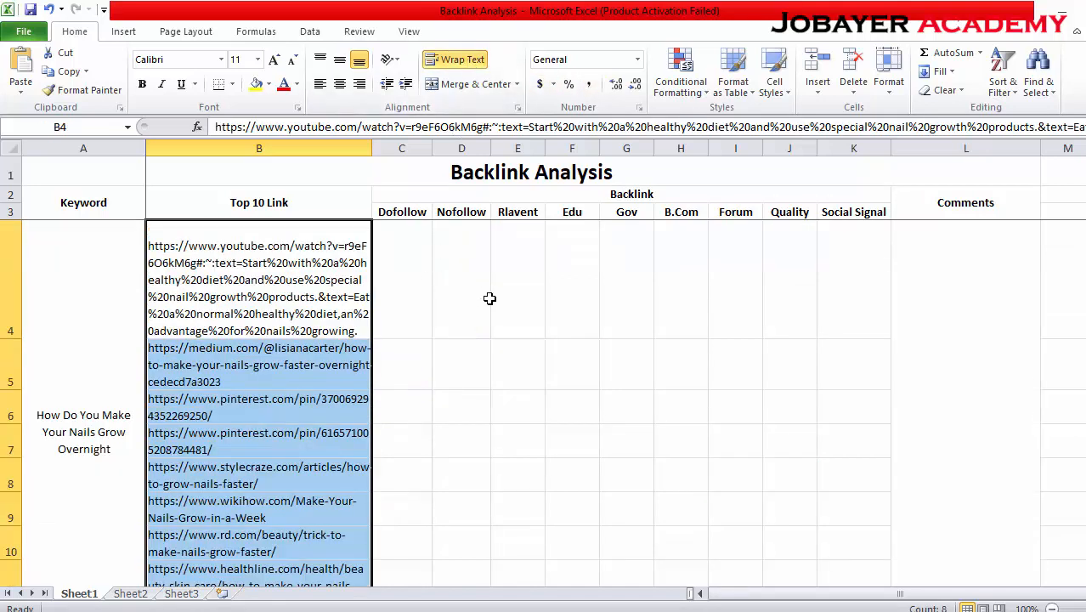
left_click(428, 331)
- Clear the YouTube link from cell B4
left_click(328, 270)
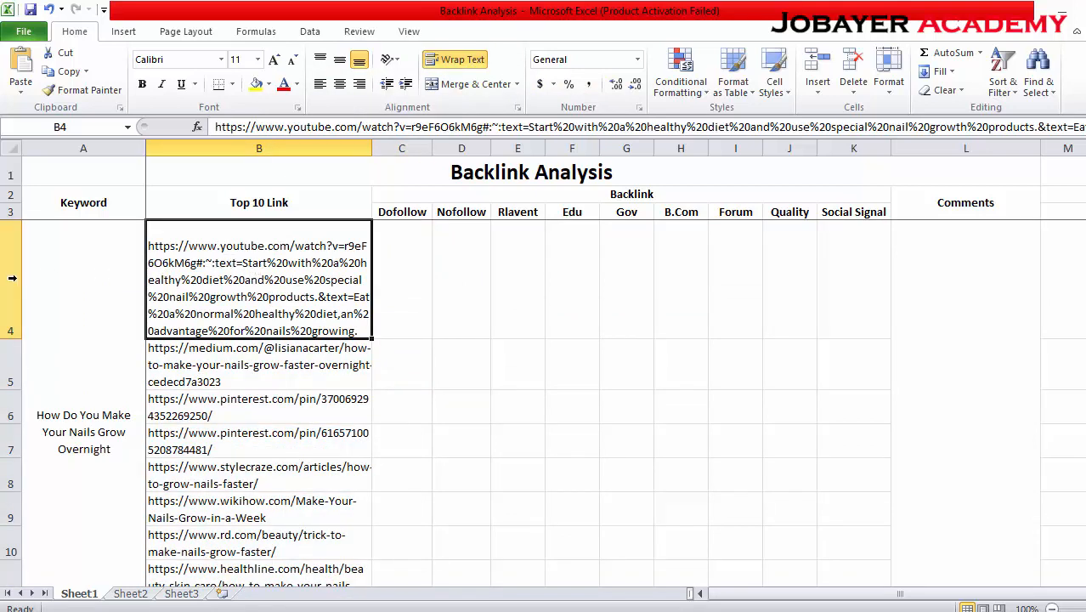
double_click(313, 299)
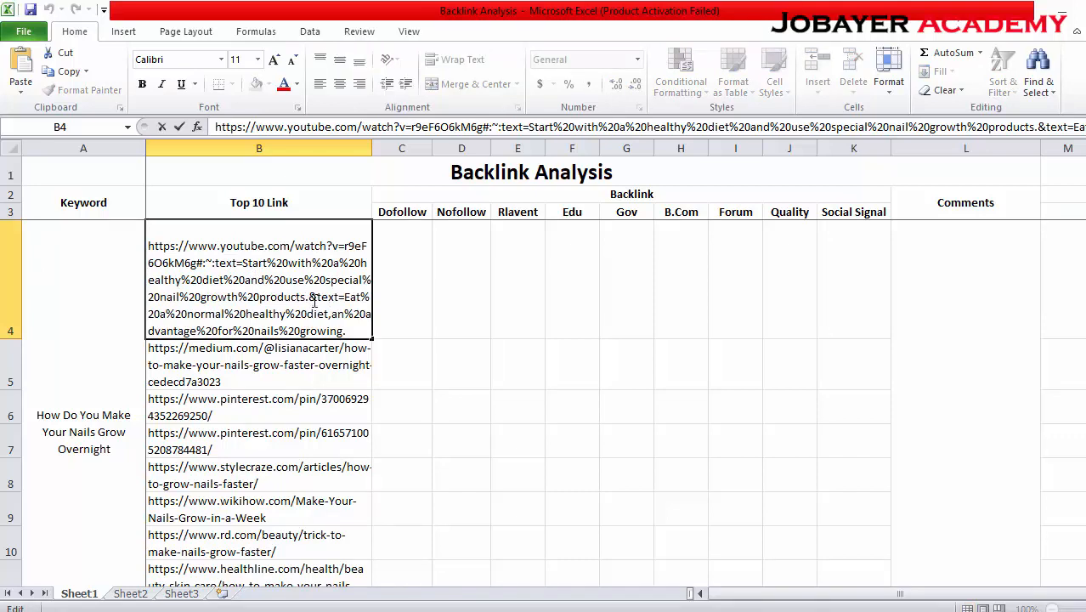
key("BackSpace")
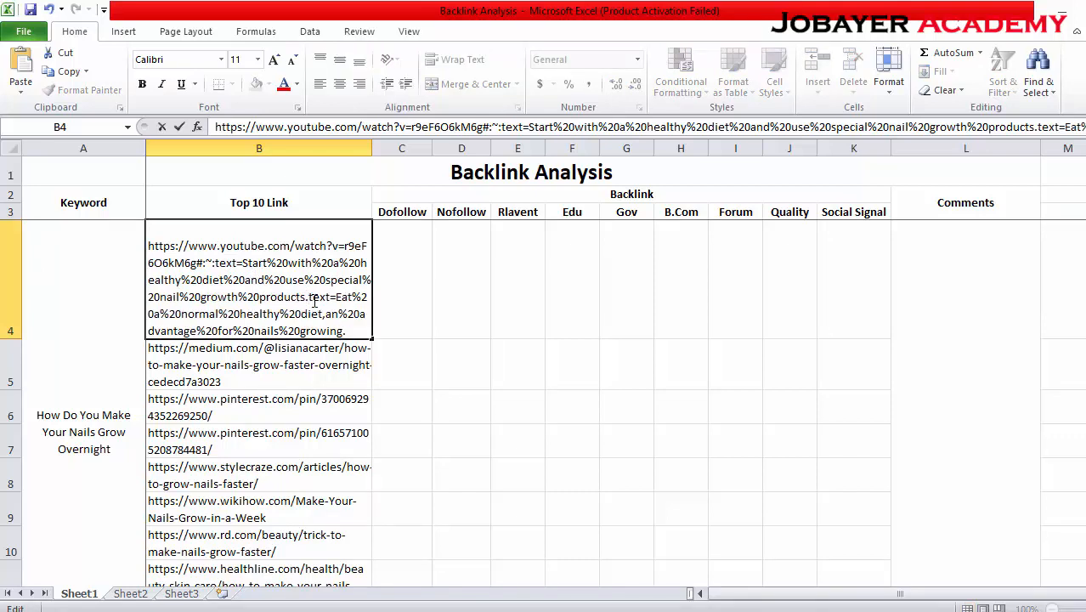
left_click_drag(354, 332, 41, 109)
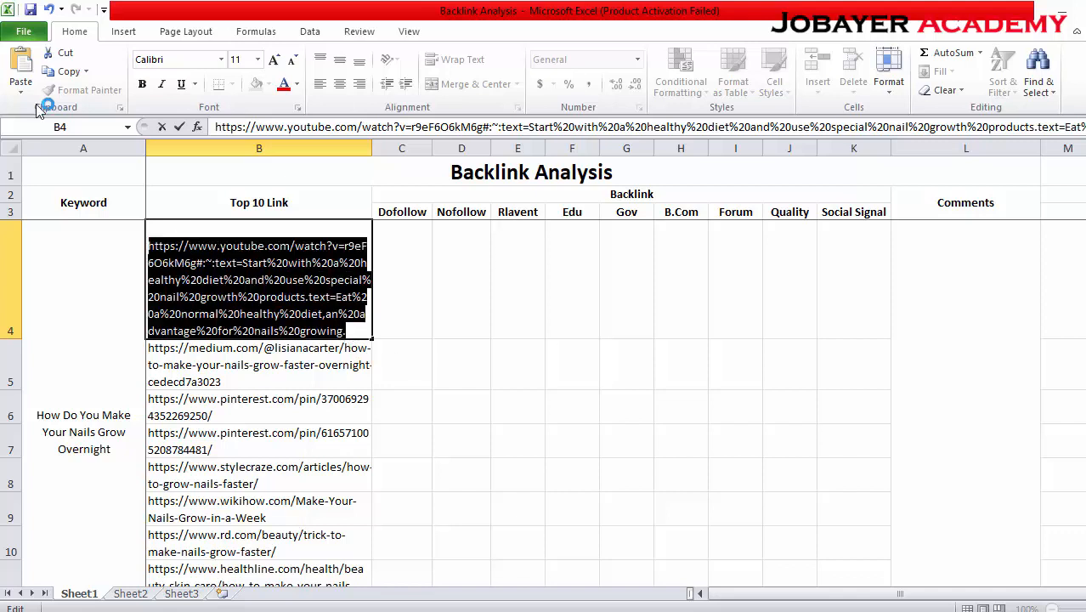
key("BackSpace")
left_click_drag(459, 279, 486, 295)
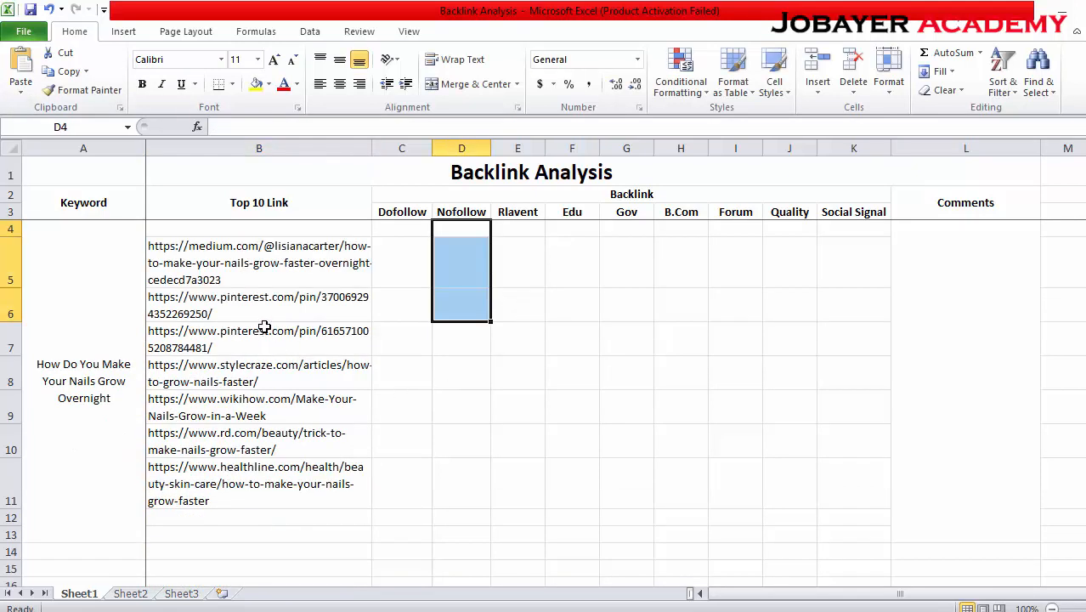
- Look through the remaining links, copy the healthline.com URL from B11 and switch to the Ahrefs window in Firefox
left_click(230, 259)
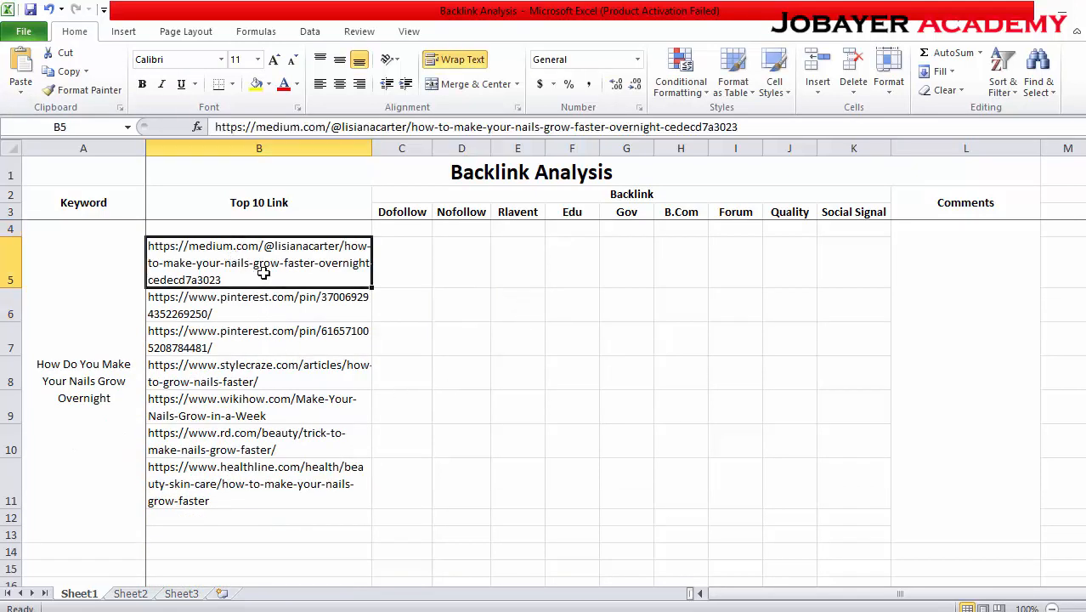
left_click(253, 302)
left_click(240, 347)
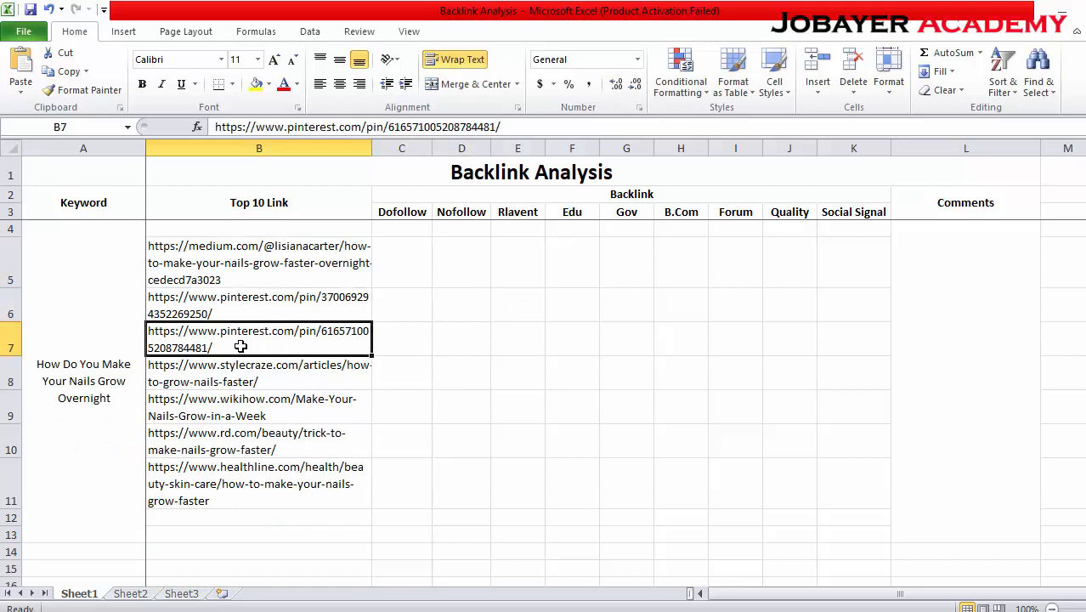
left_click(280, 368)
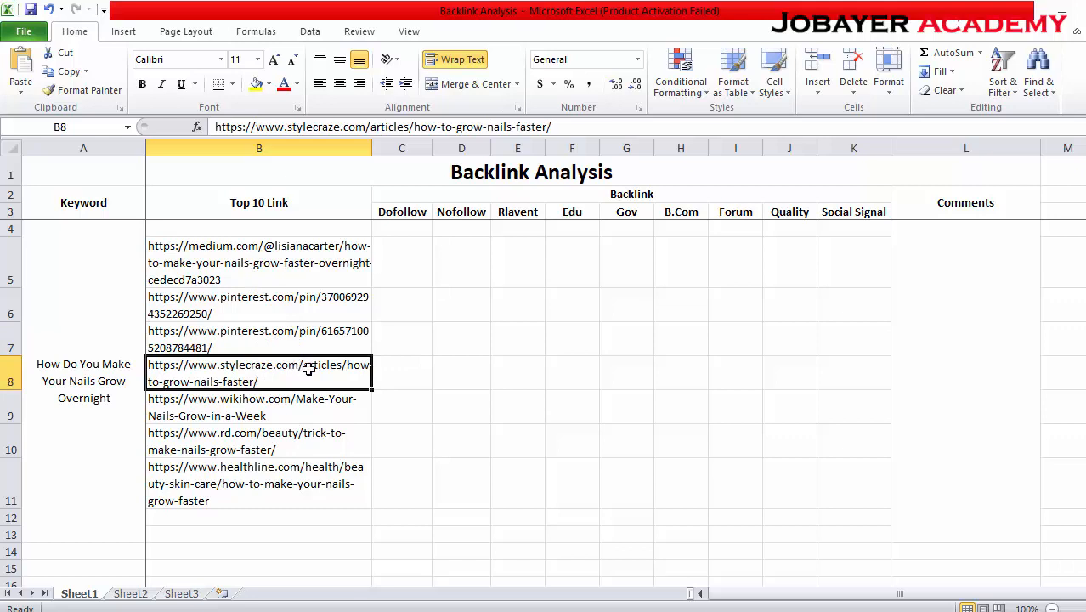
scroll(308, 369, "down", 1)
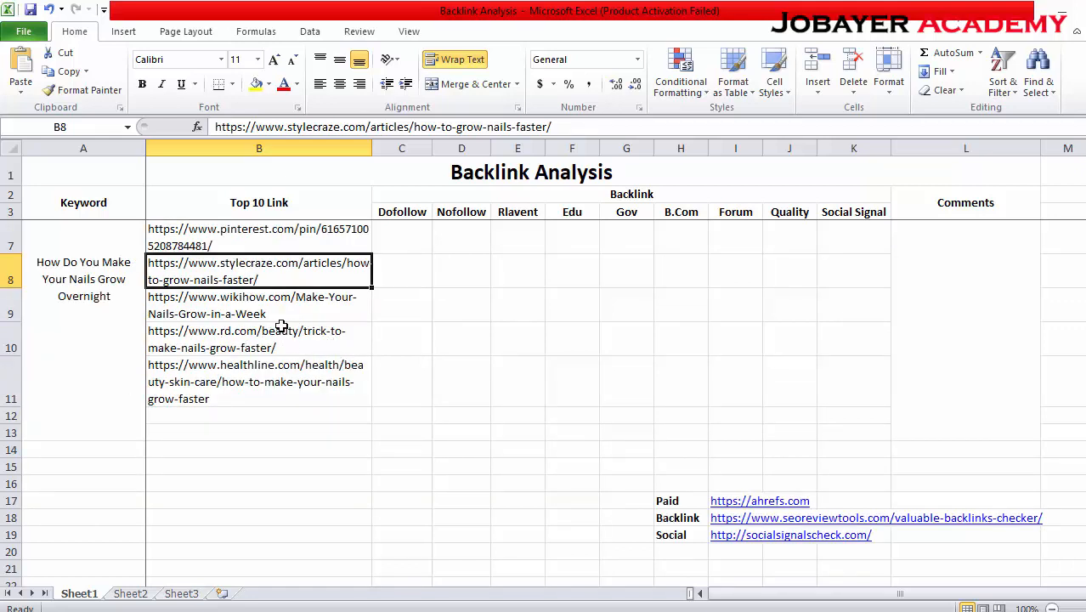
left_click(280, 373)
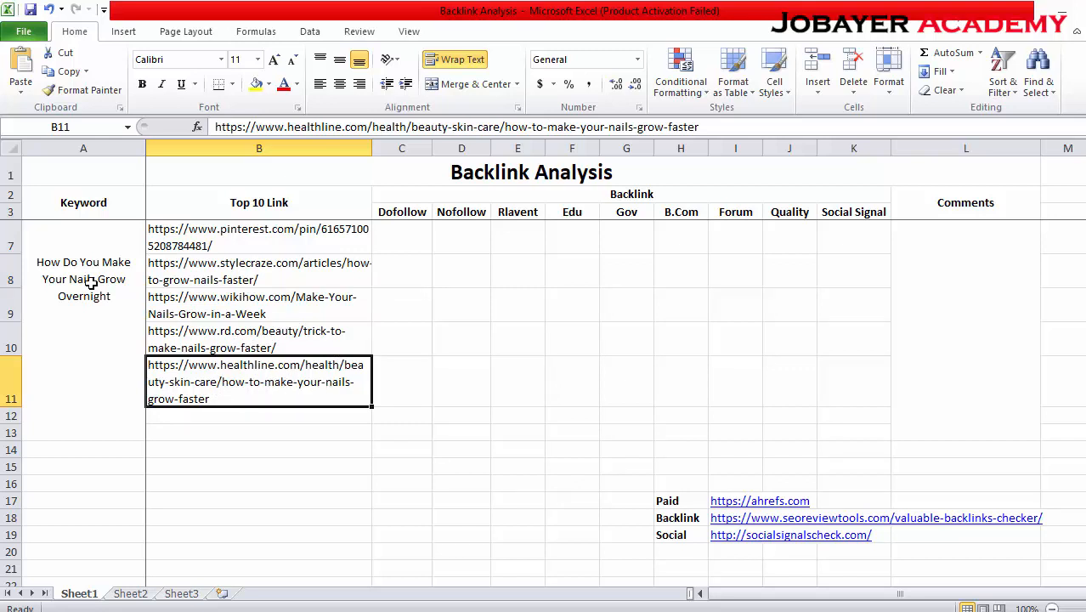
double_click(226, 398)
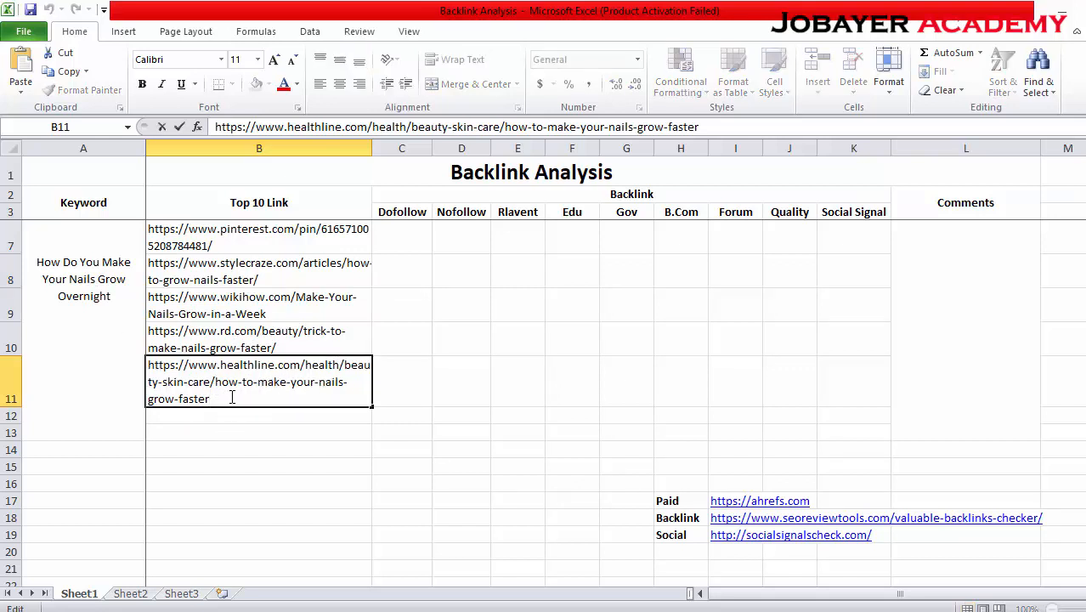
left_click_drag(233, 397, 4, 291)
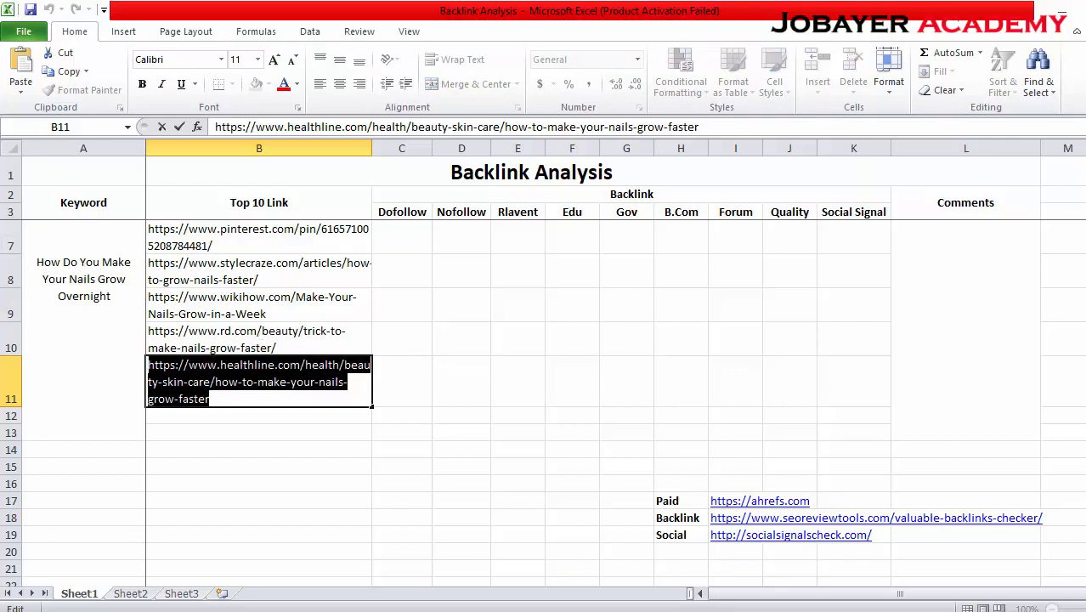
key("alt+Tab")
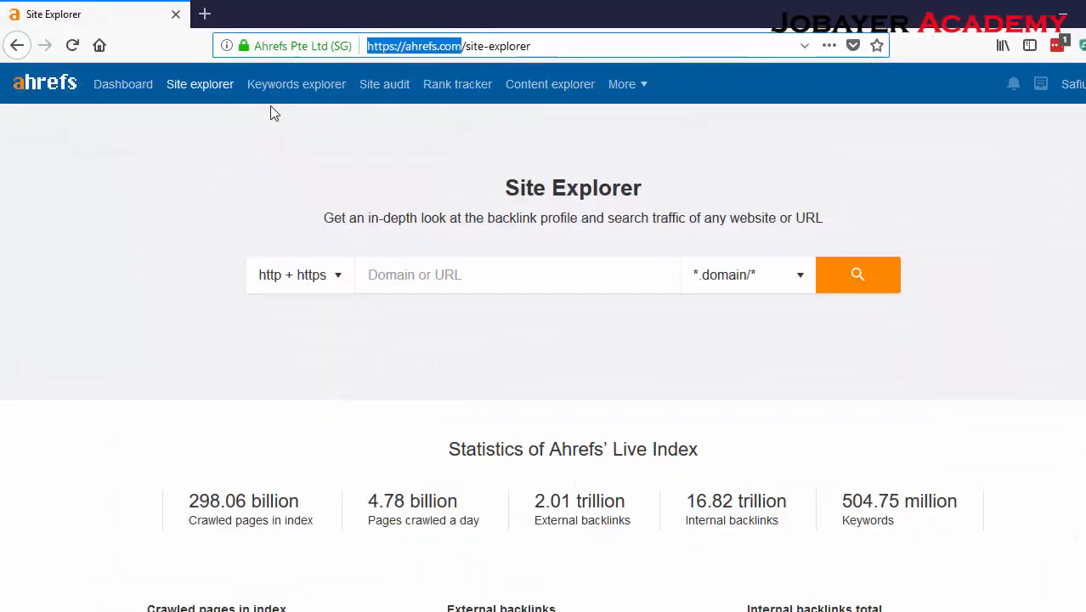
- Analyze the copied healthline.com URL in Ahrefs Site Explorer and review its referring domains and dofollow and nofollow backlink breakdown
left_click(184, 90)
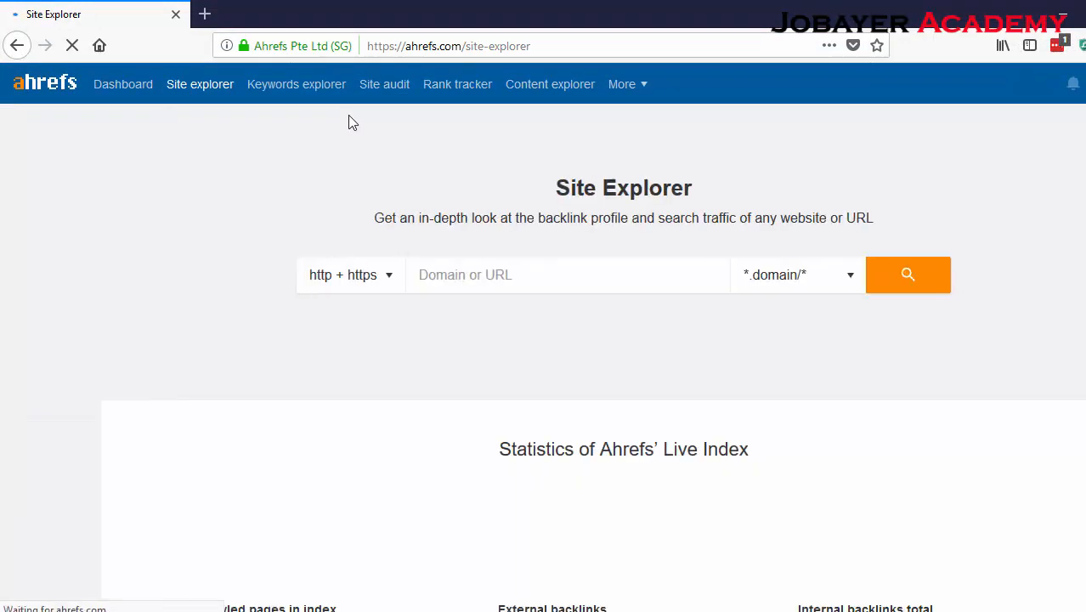
left_click(405, 282)
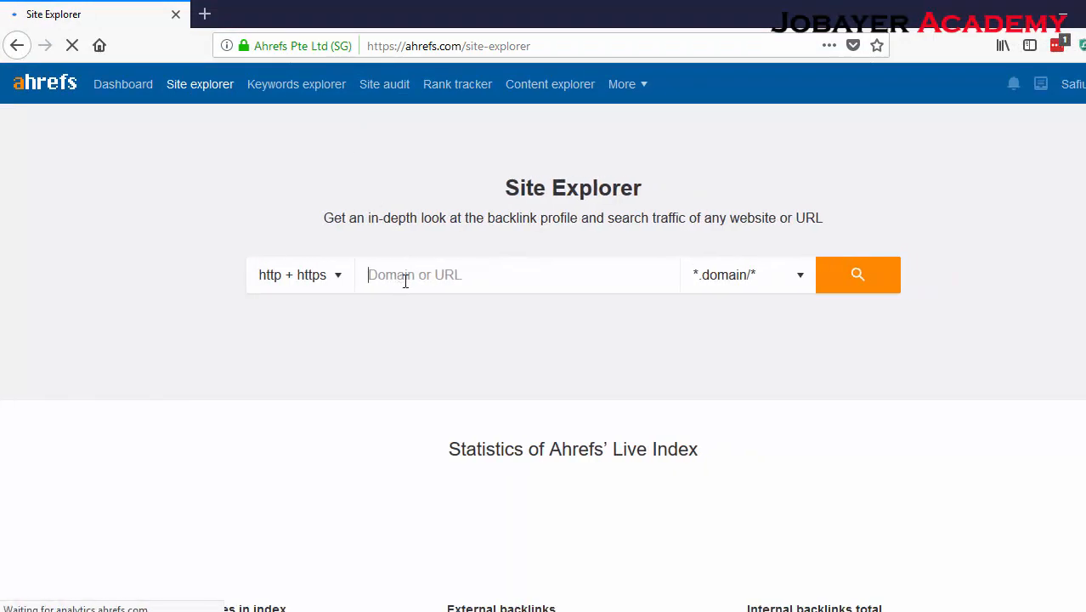
key("ctrl+v")
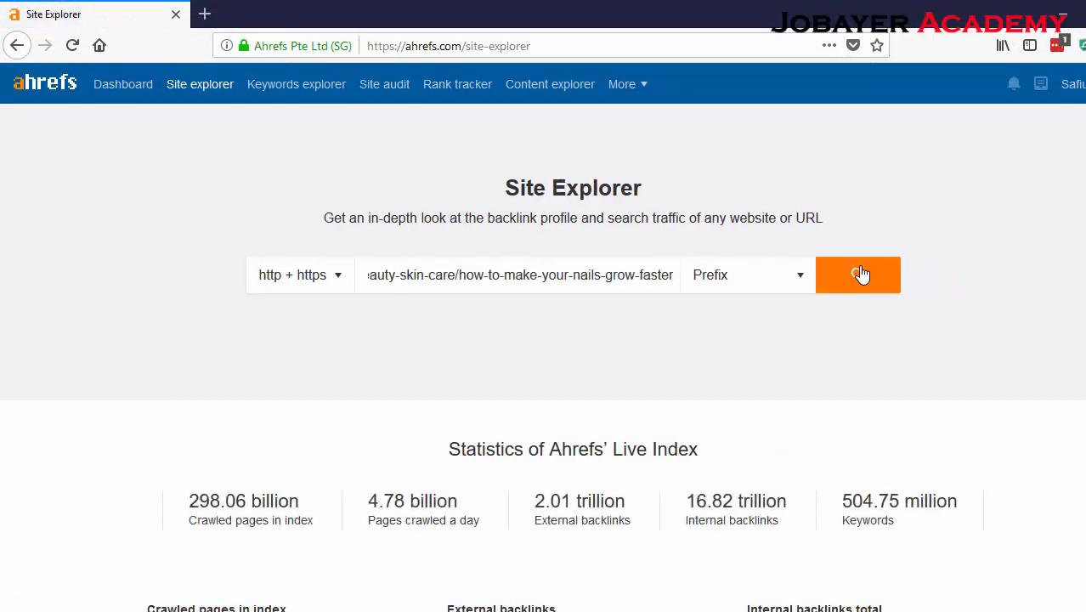
left_click(869, 276)
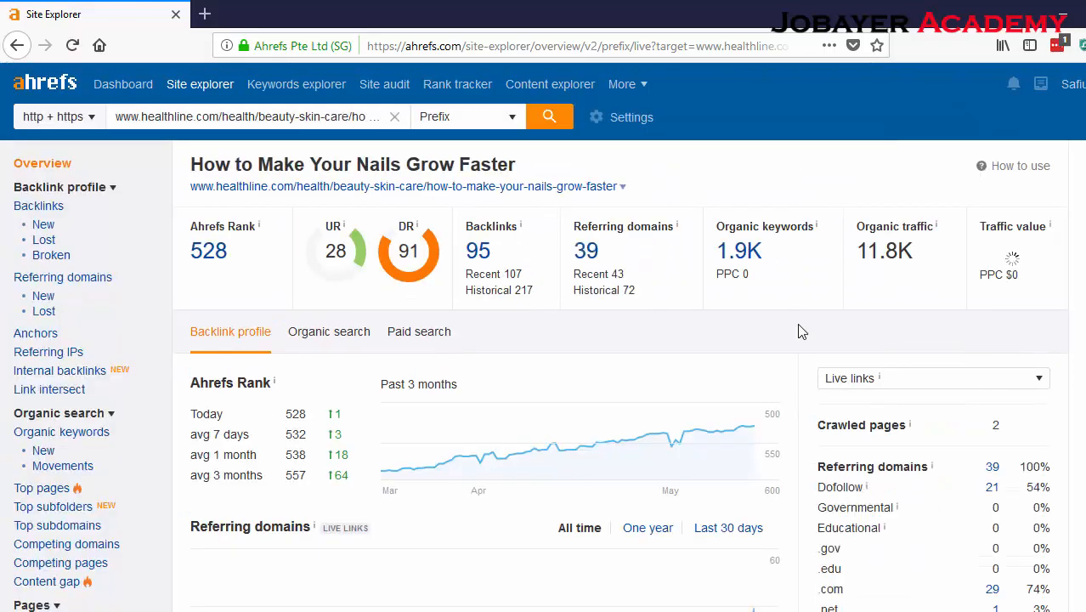
scroll(926, 498, "down", 2)
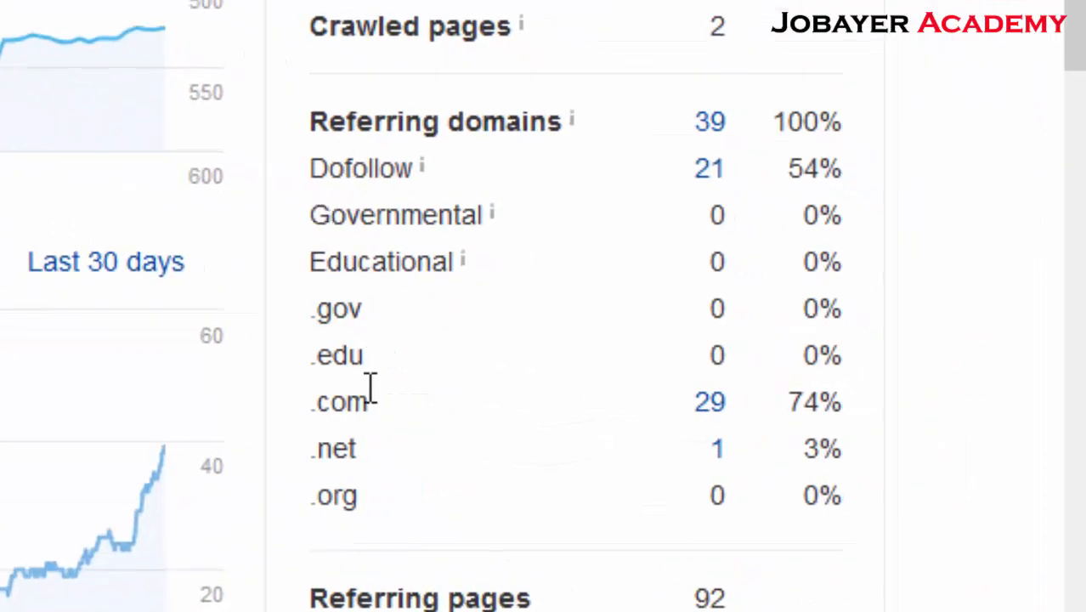
scroll(399, 435, "down", 5)
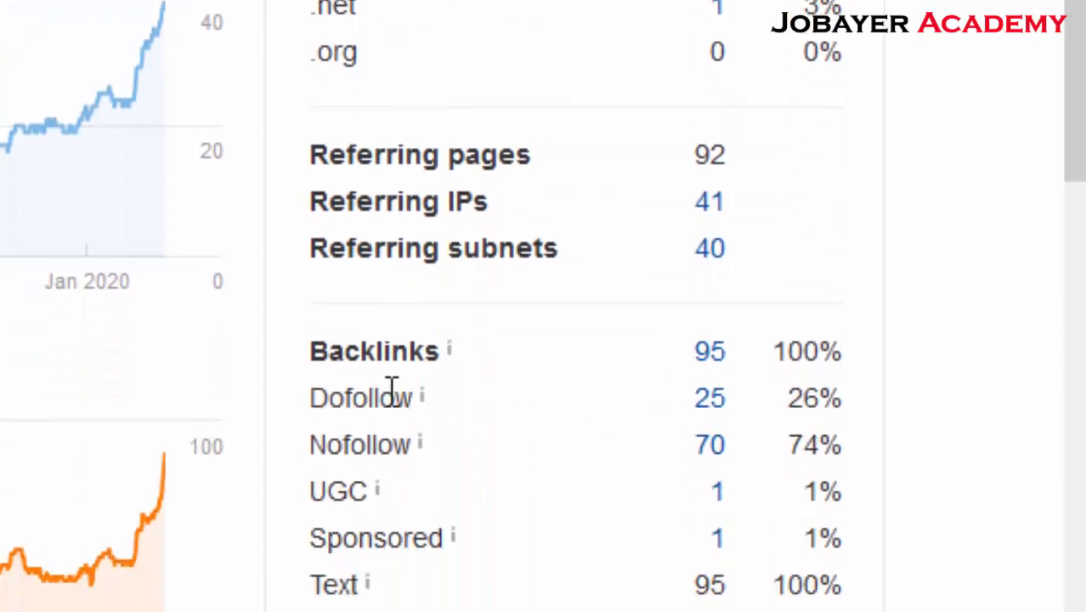
scroll(418, 392, "down", 3)
scroll(412, 153, "down", 3)
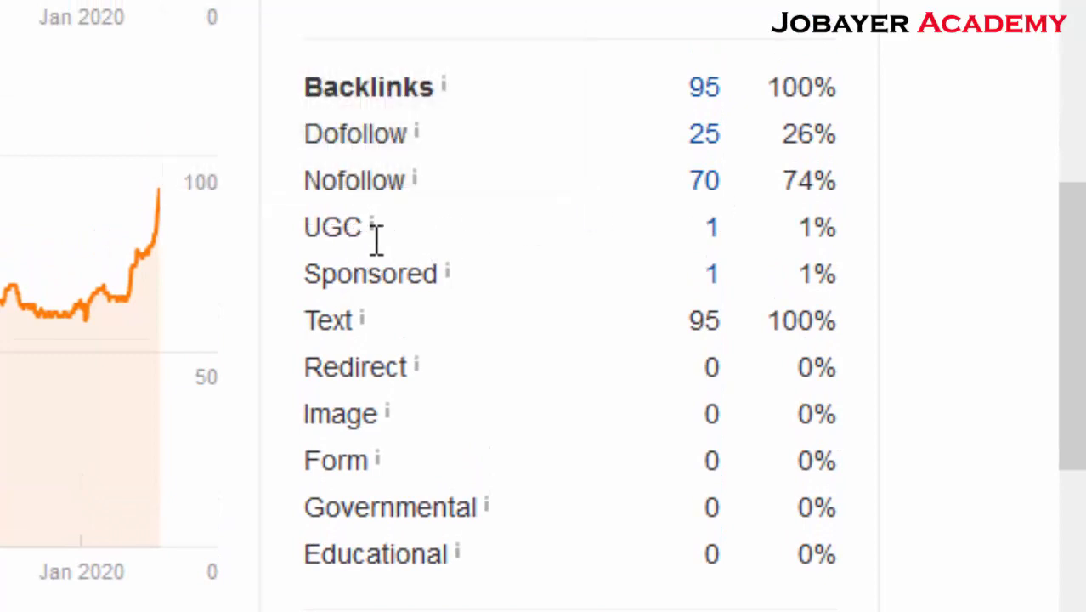
double_click(308, 287)
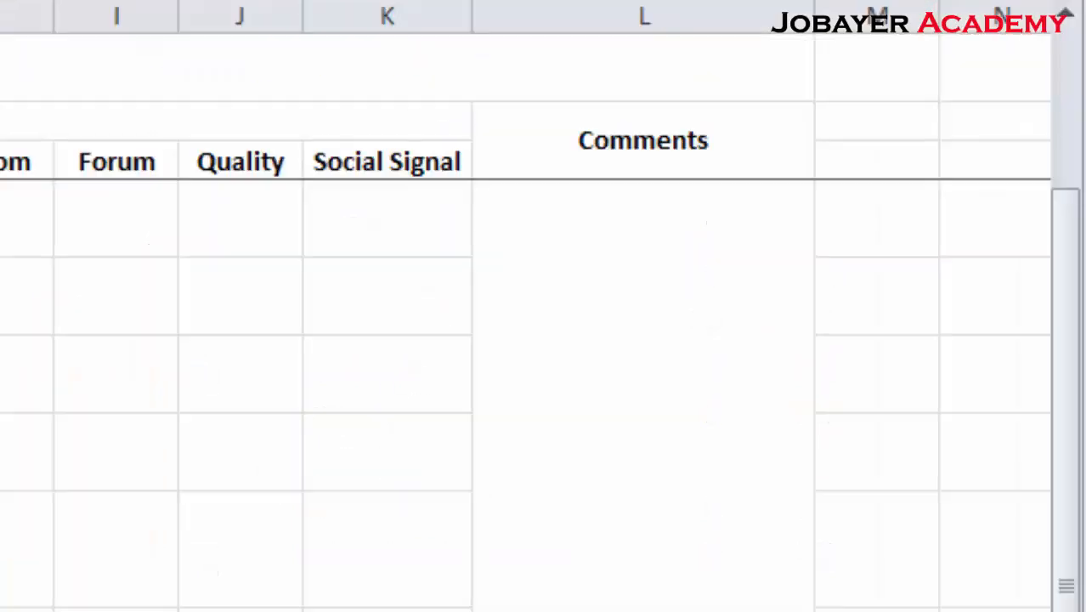
- Insert a new column before Dofollow in the Backlink Analysis workbook in Excel and narrow it to roughly the Dofollow column's width
left_click(393, 148)
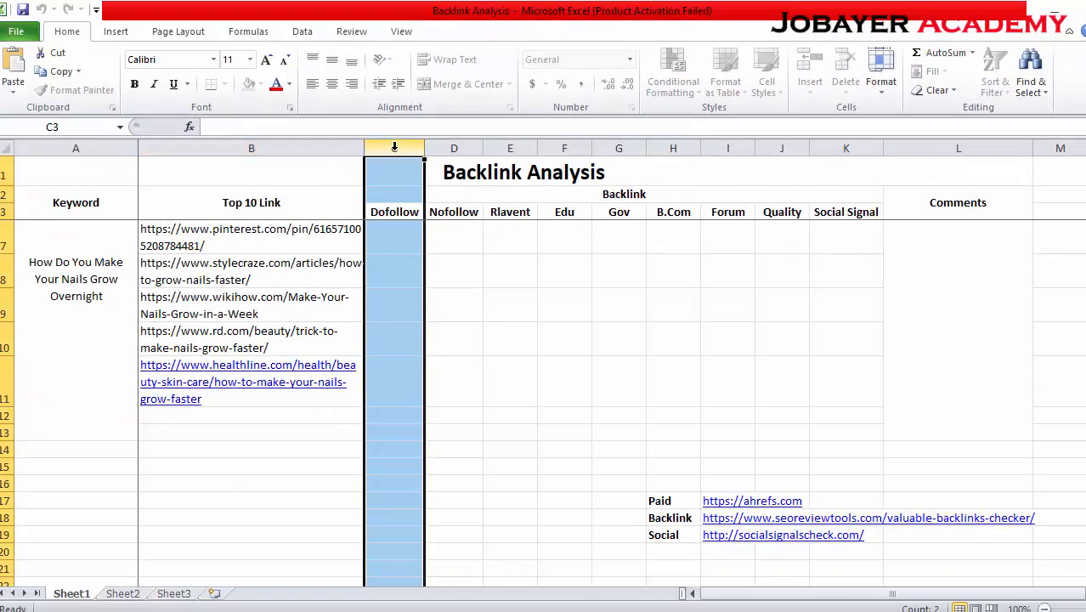
right_click(396, 150)
left_click(437, 262)
left_click(464, 332)
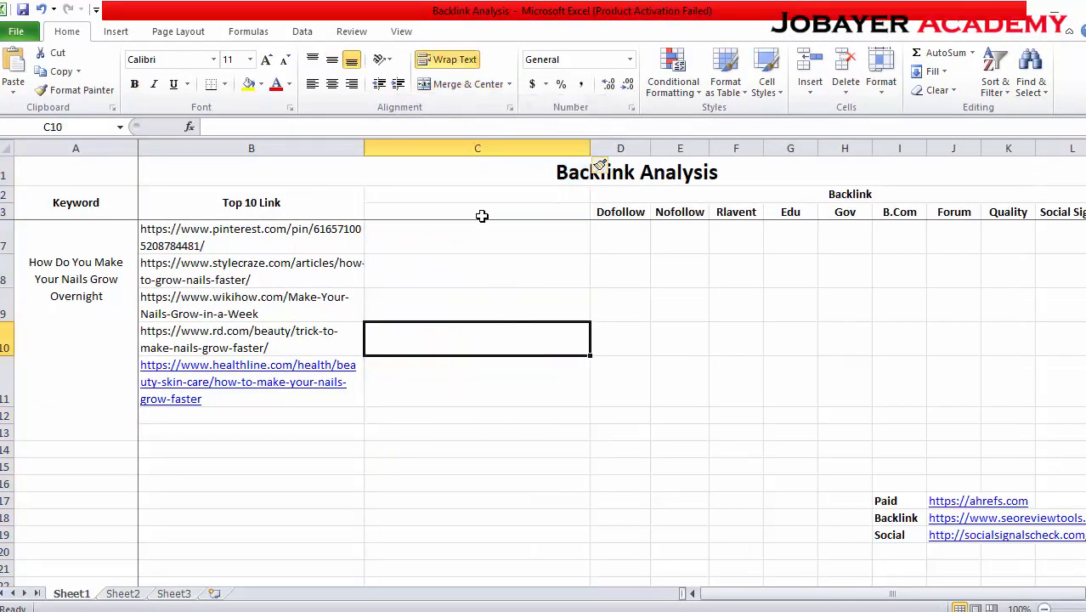
left_click_drag(590, 148, 429, 158)
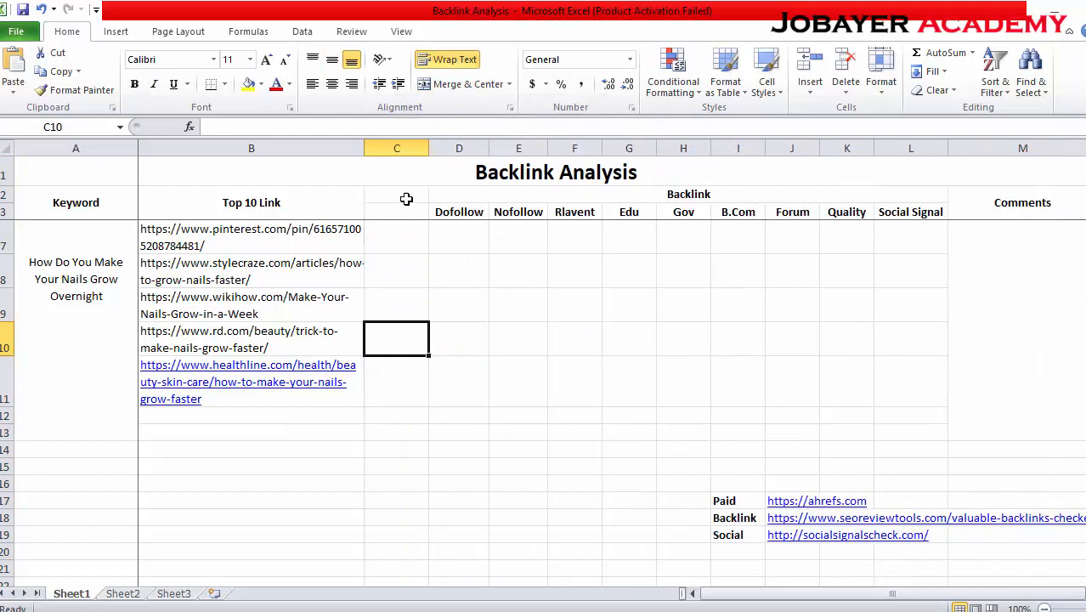
- Enter the header Total BL in C3 and the value 95 for the healthline.com link in C11
left_click(397, 210)
type("To")
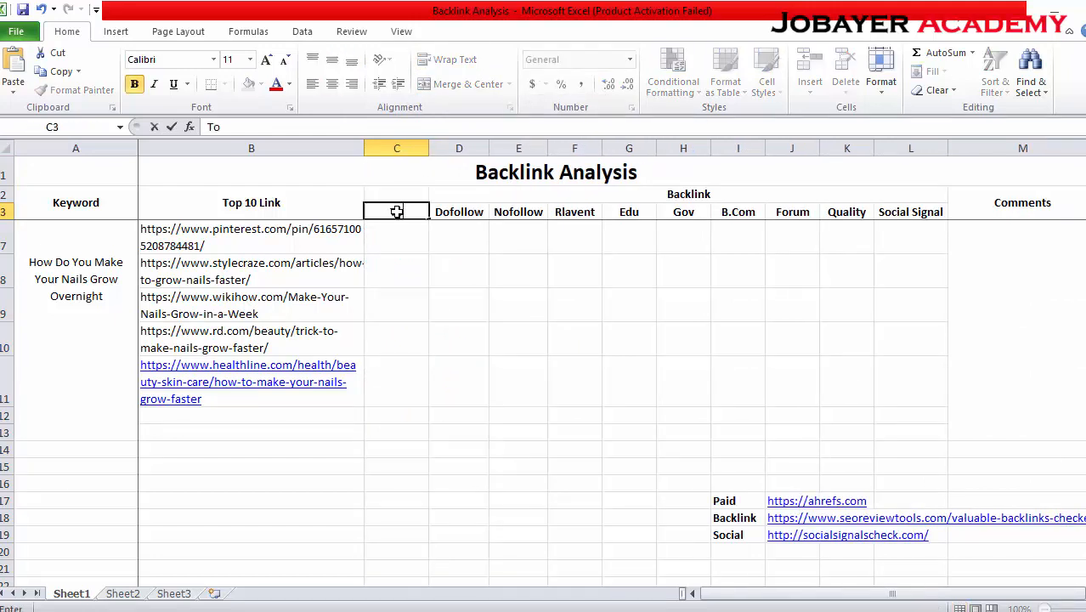
type("tal BL")
left_click(386, 385)
type("95")
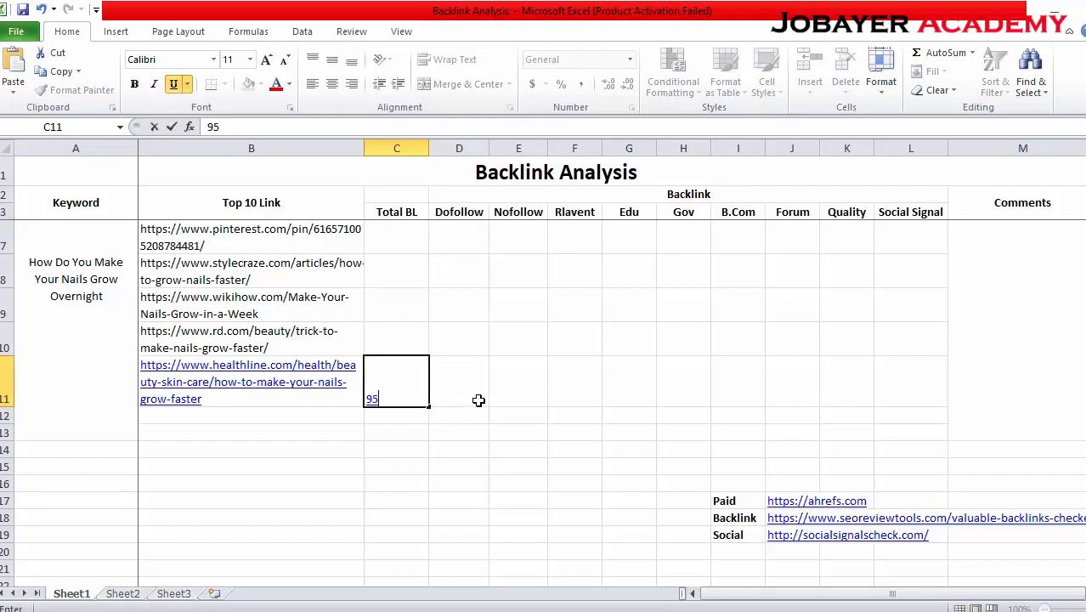
- Center the cells C7:L11 both horizontally and vertically
left_click(478, 401)
left_click(411, 377)
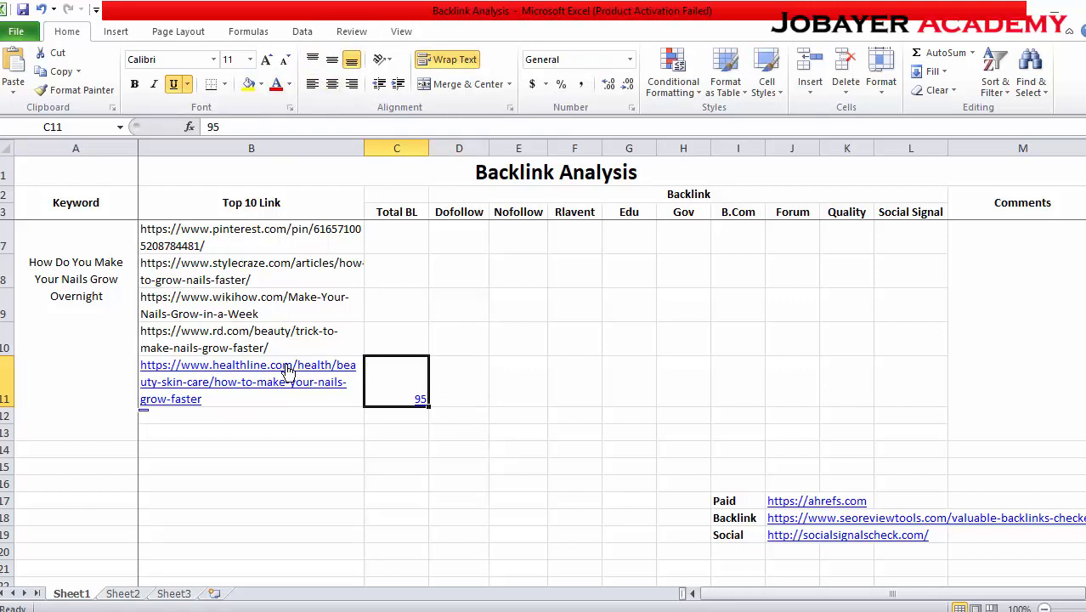
left_click_drag(414, 247, 910, 395)
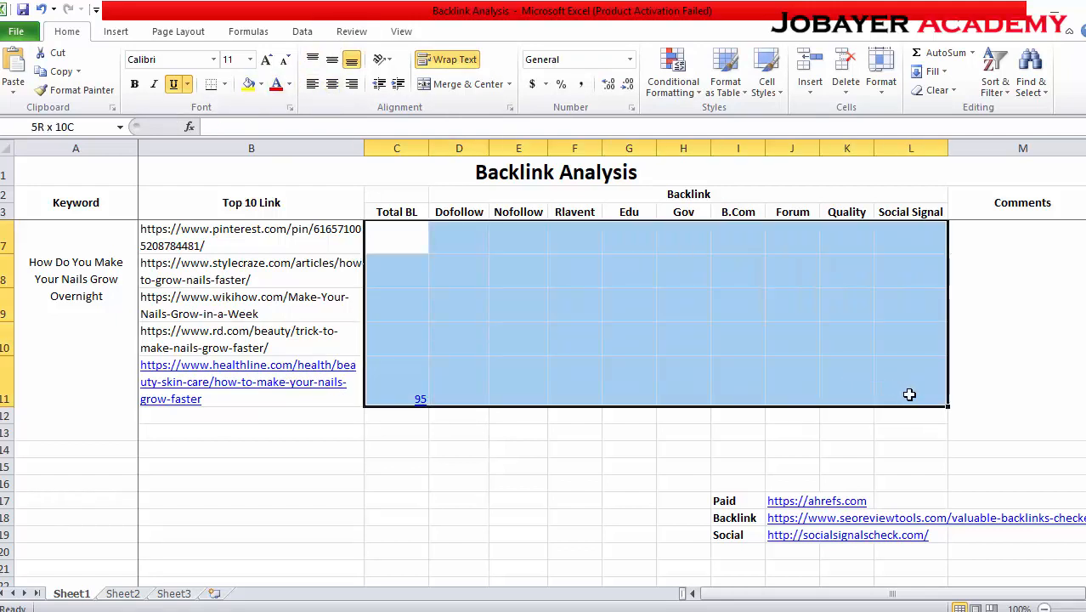
left_click(332, 59)
left_click(333, 83)
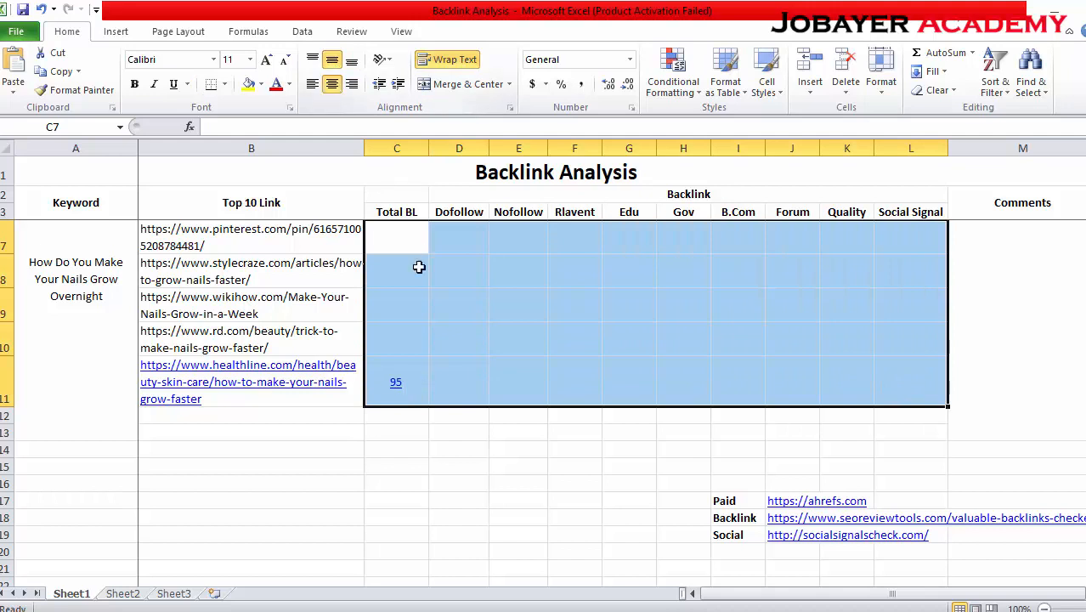
- Remove the underline from cells C7:L11 and set their font color to Automatic
left_click(187, 83)
left_click(195, 105)
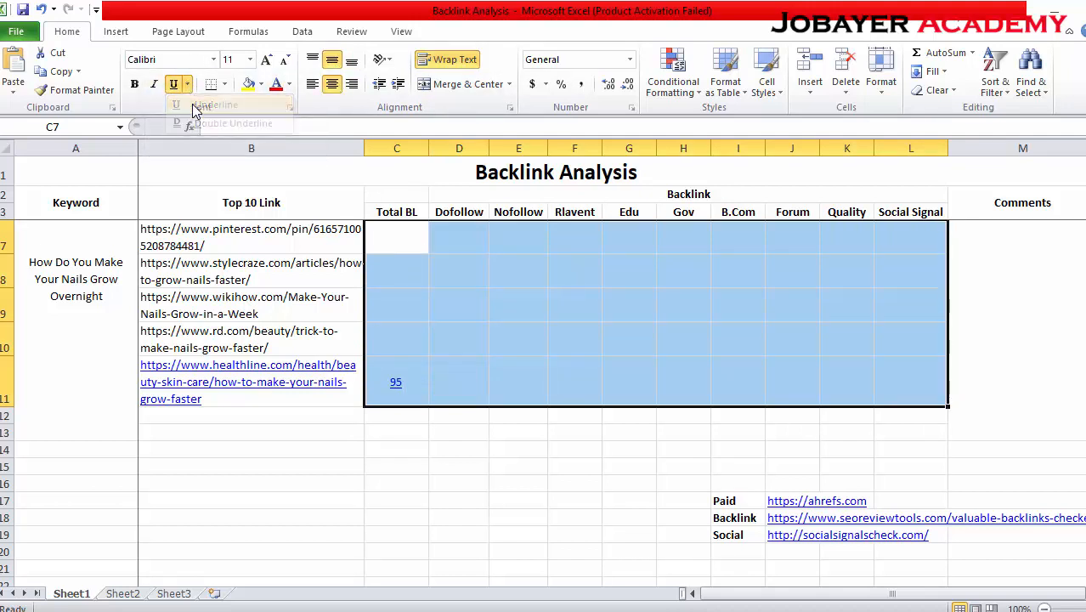
left_click(173, 83)
left_click(289, 84)
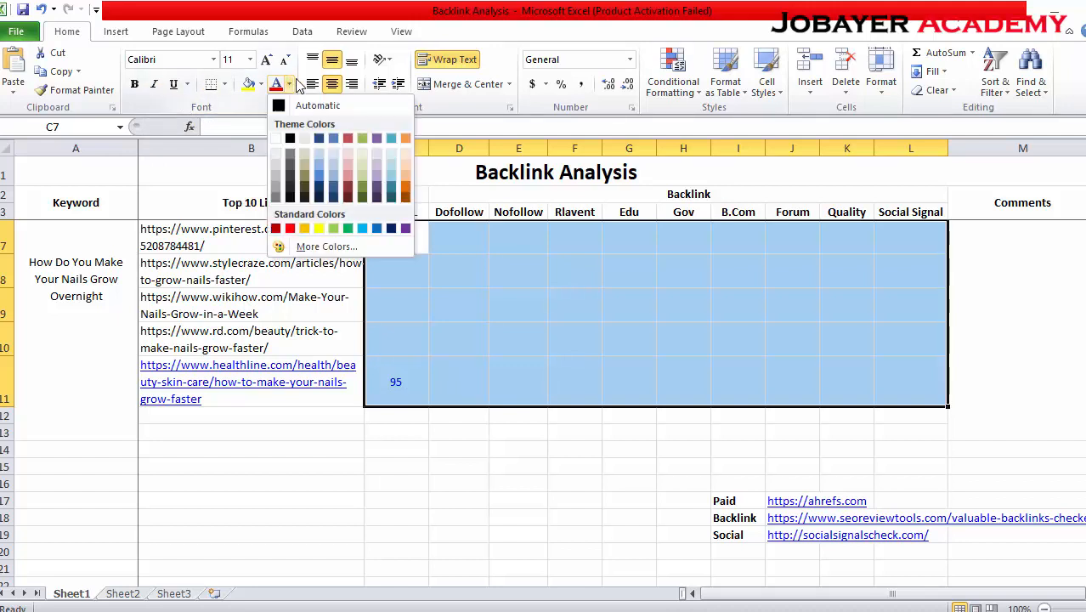
left_click(293, 104)
left_click(590, 336)
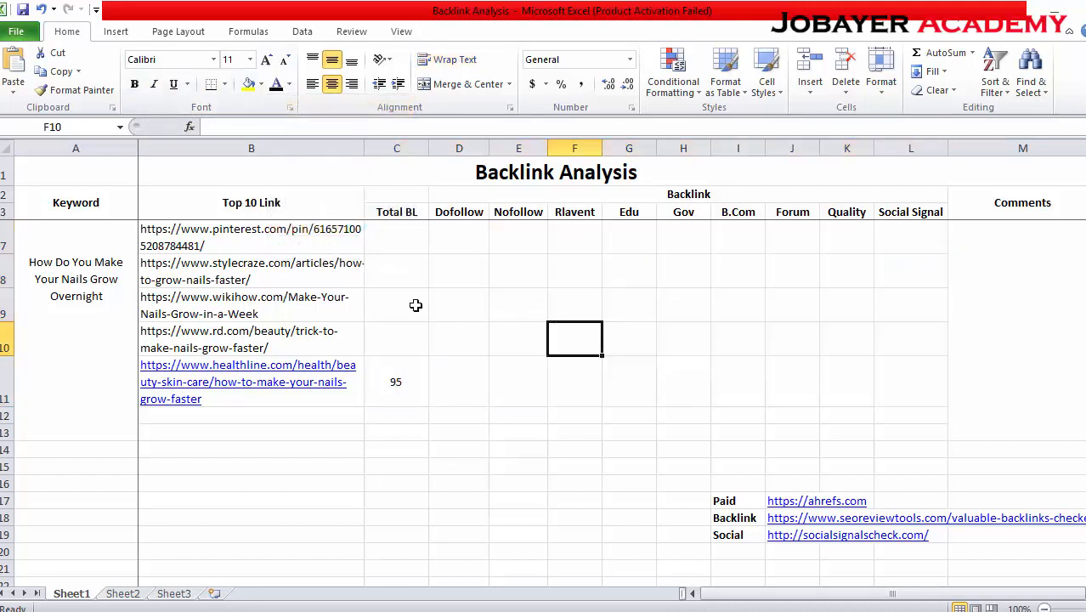
- Enter the healthline.com link's figures from Ahrefs: 25 under Dofollow in D11 and 70 under Nofollow in E11
left_click(399, 372)
left_click(574, 364)
left_click(408, 381)
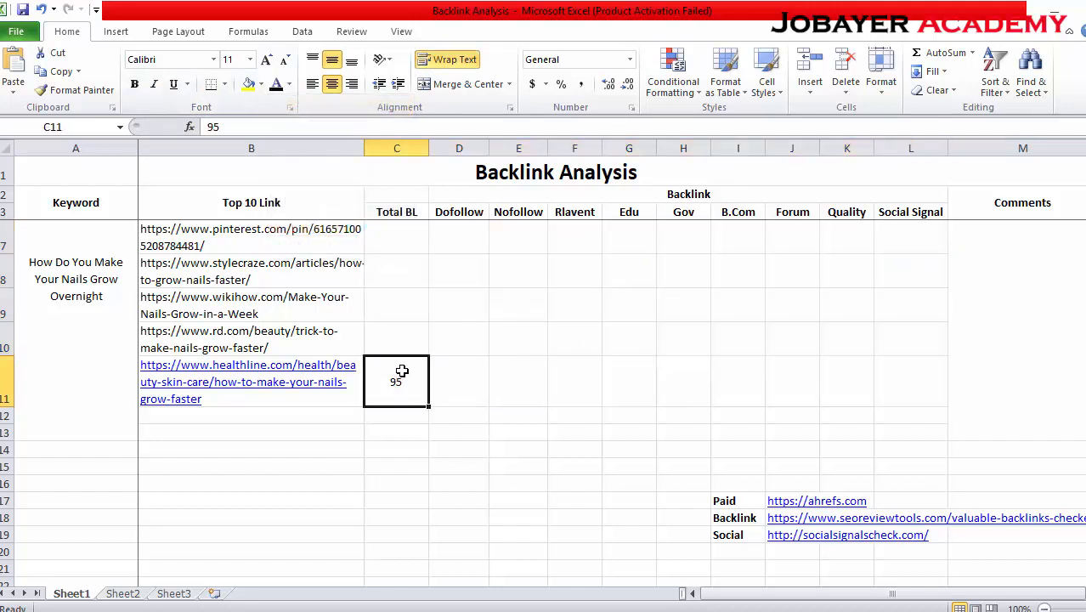
left_click(453, 380)
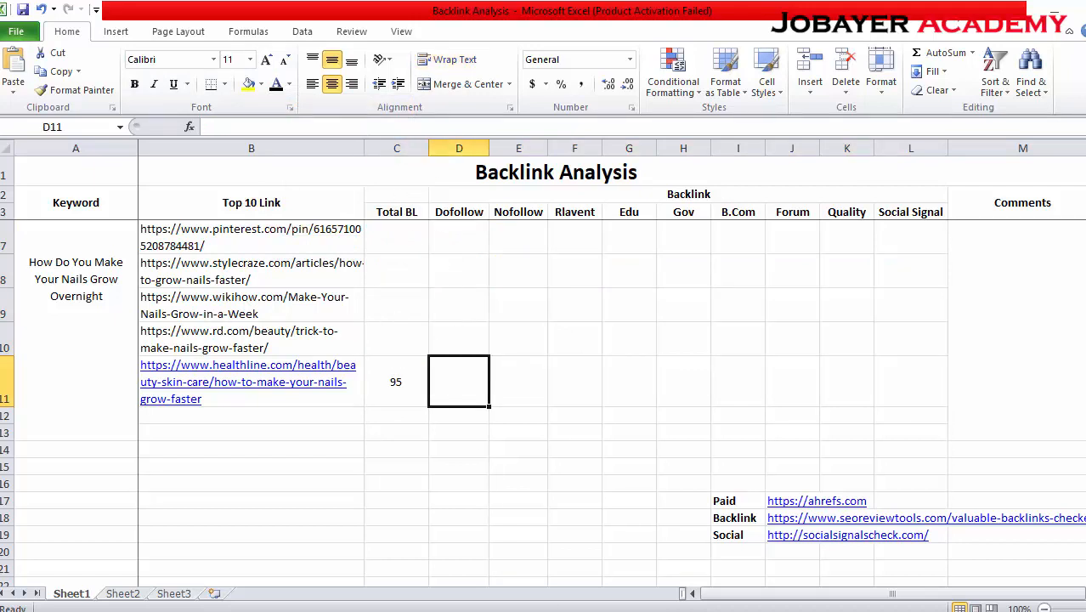
key("alt+Tab")
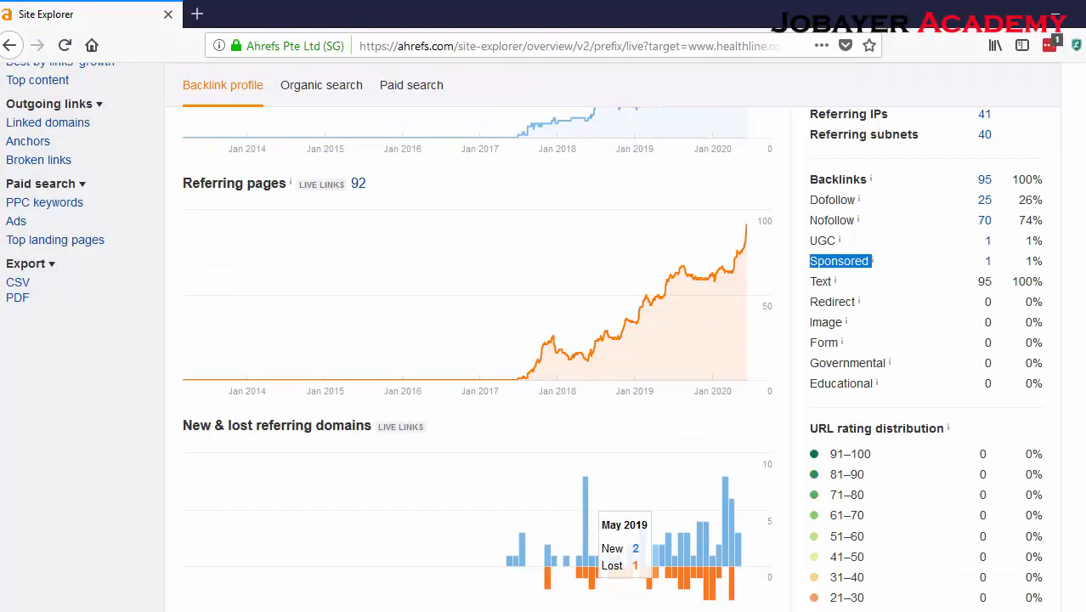
key("alt+Tab")
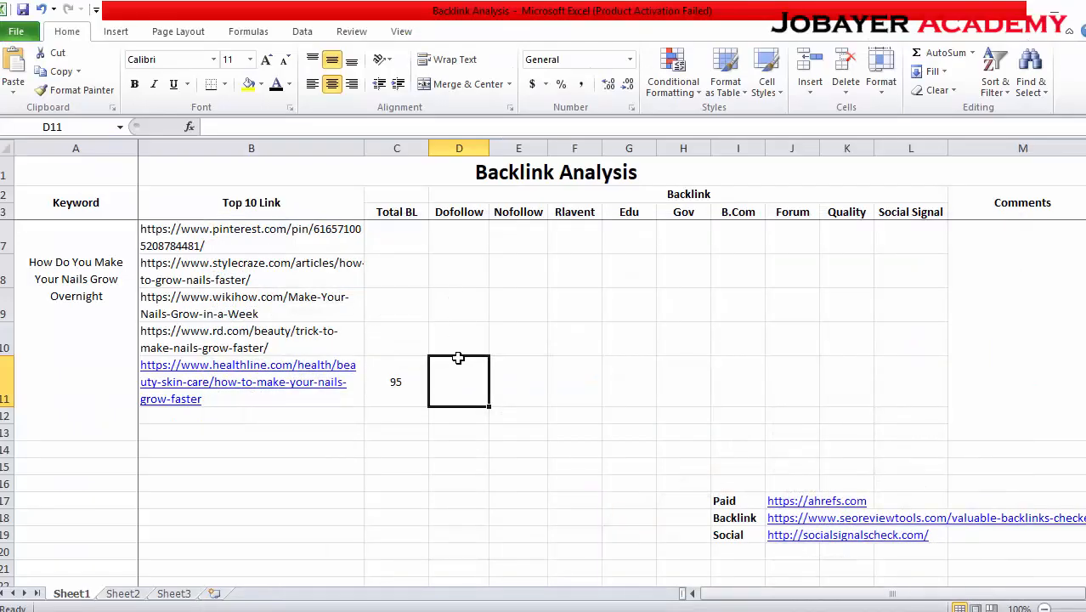
type("25")
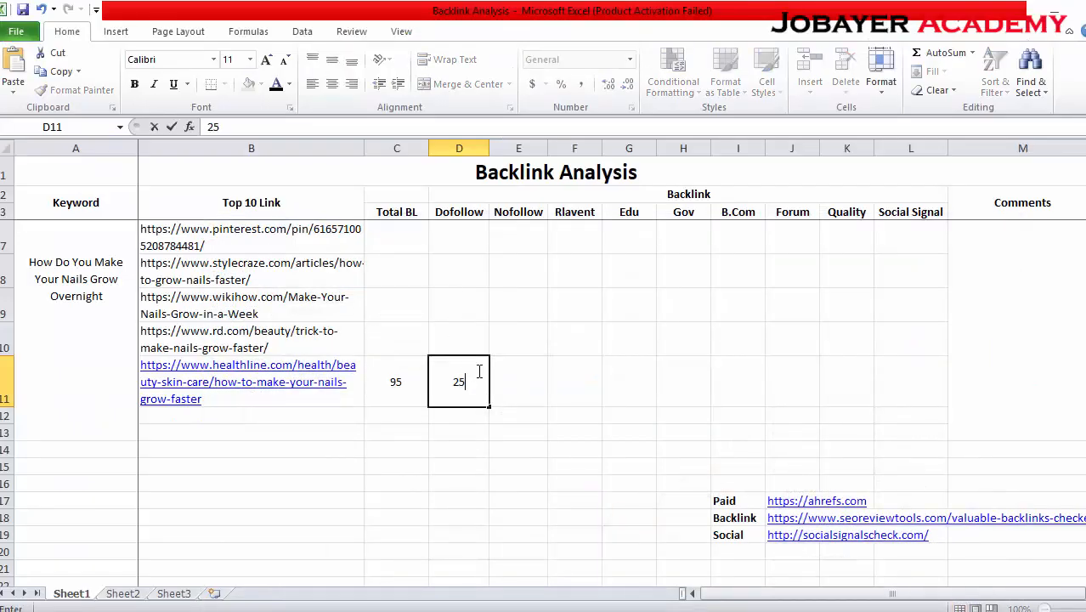
left_click(512, 377)
type("700")
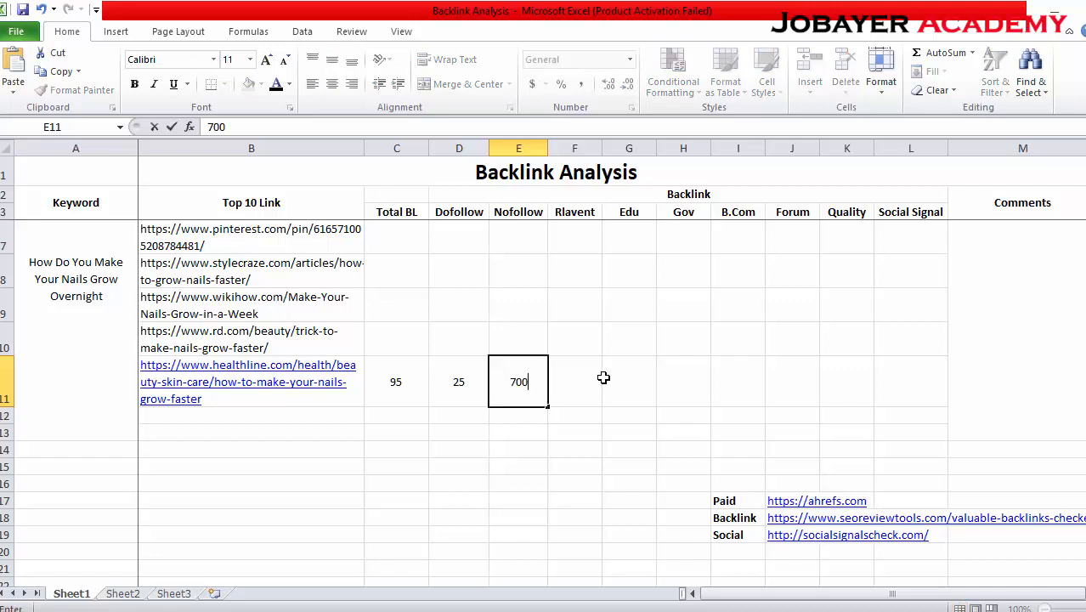
key("BackSpace")
left_click(569, 378)
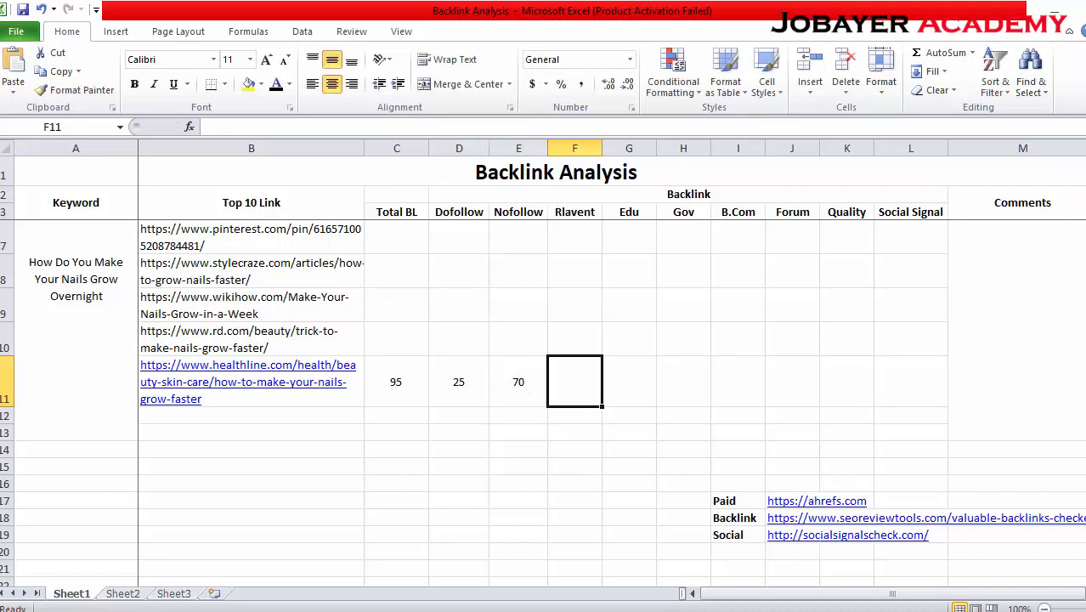
- Switch to Ahrefs in Firefox and open the healthline.com page's total backlinks list in a new tab
key("alt+Tab")
left_click(1054, 286)
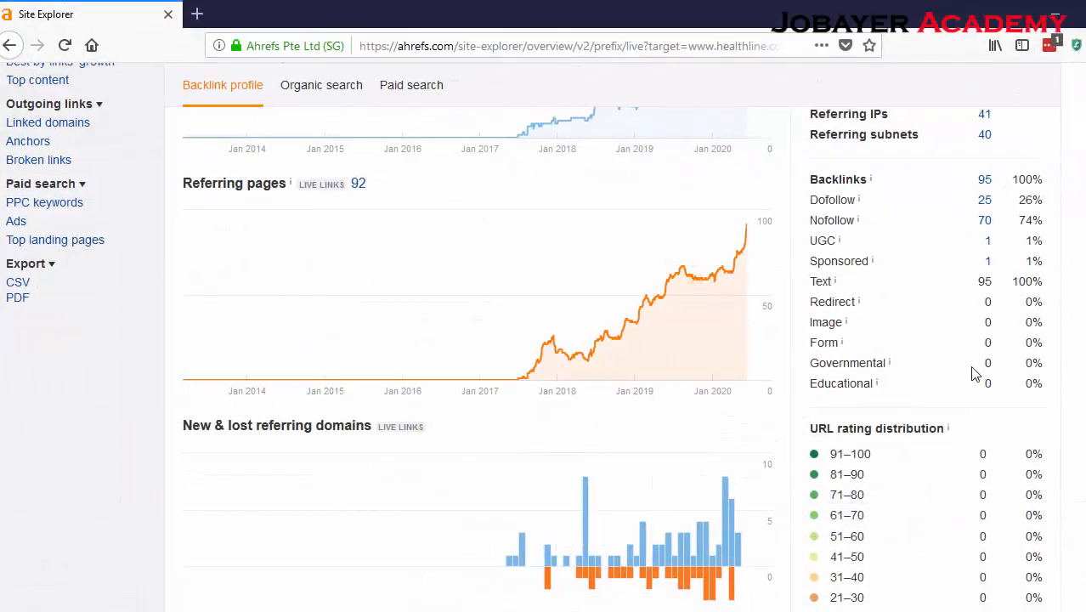
scroll(975, 374, "up", 2)
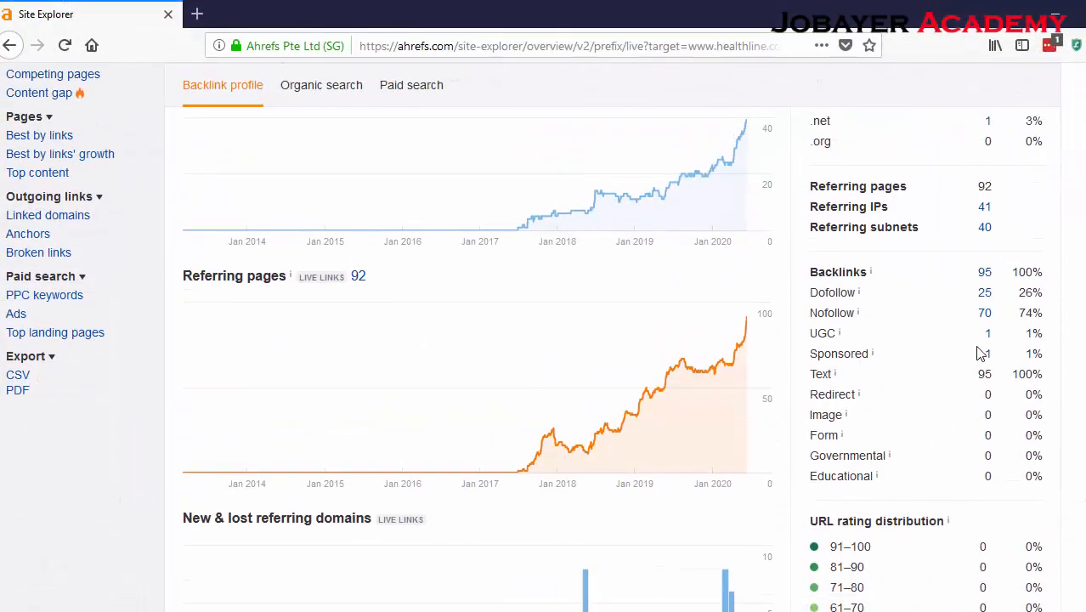
right_click(984, 282)
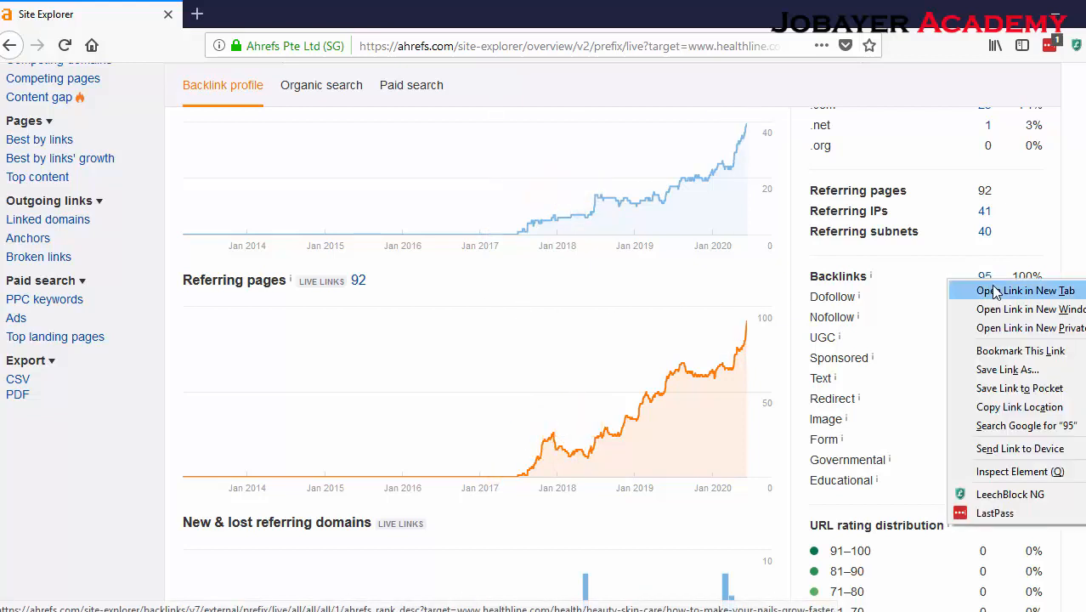
left_click(1001, 293)
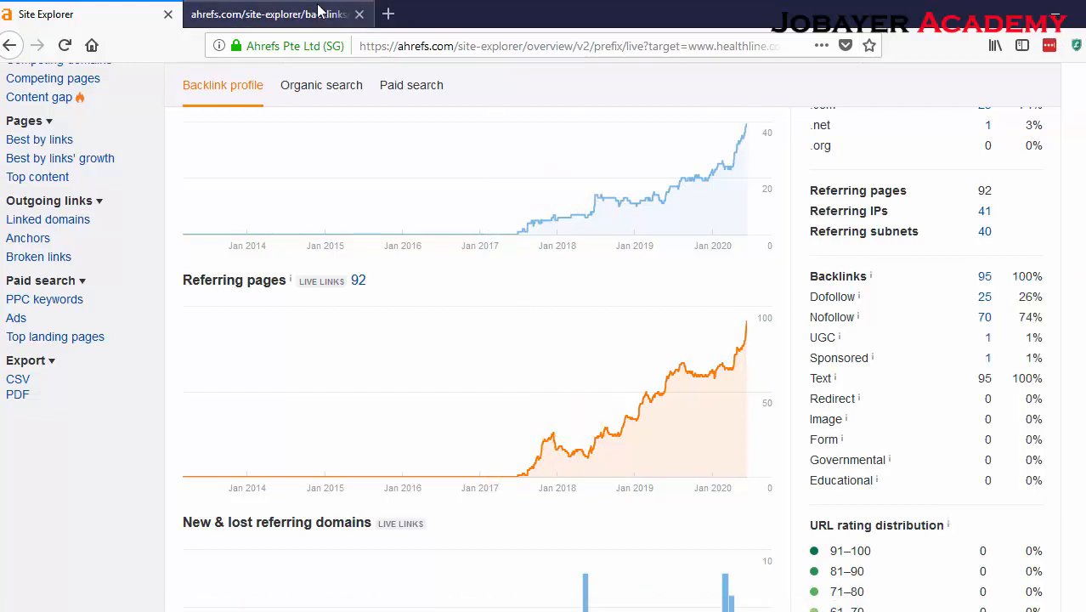
left_click(319, 12)
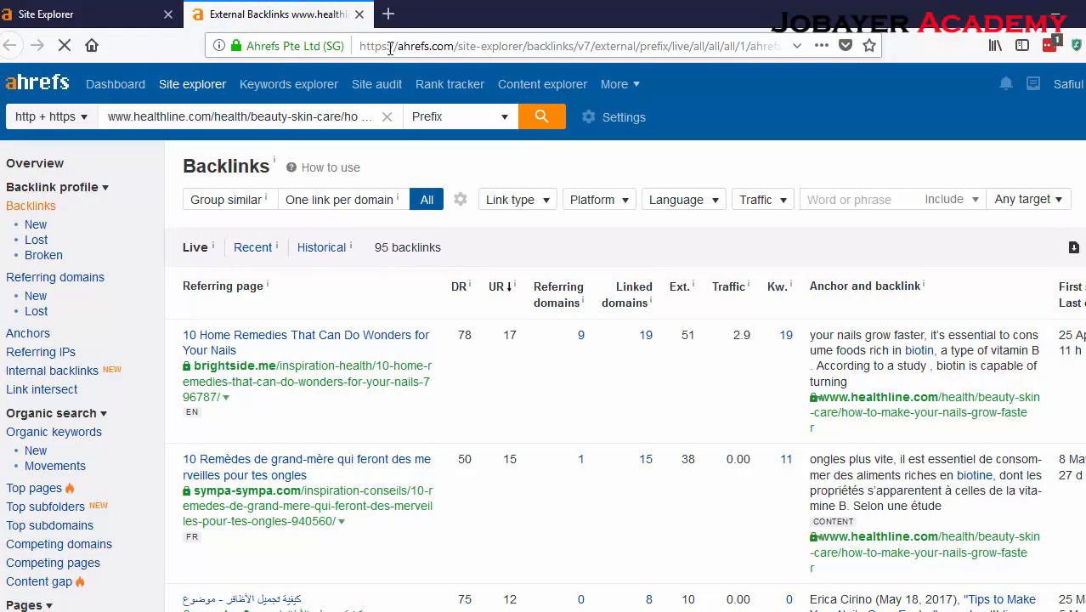
- Examine the referring pages, their languages and nofollow tags on the first page of the healthline.com backlinks list
scroll(630, 378, "down", 1)
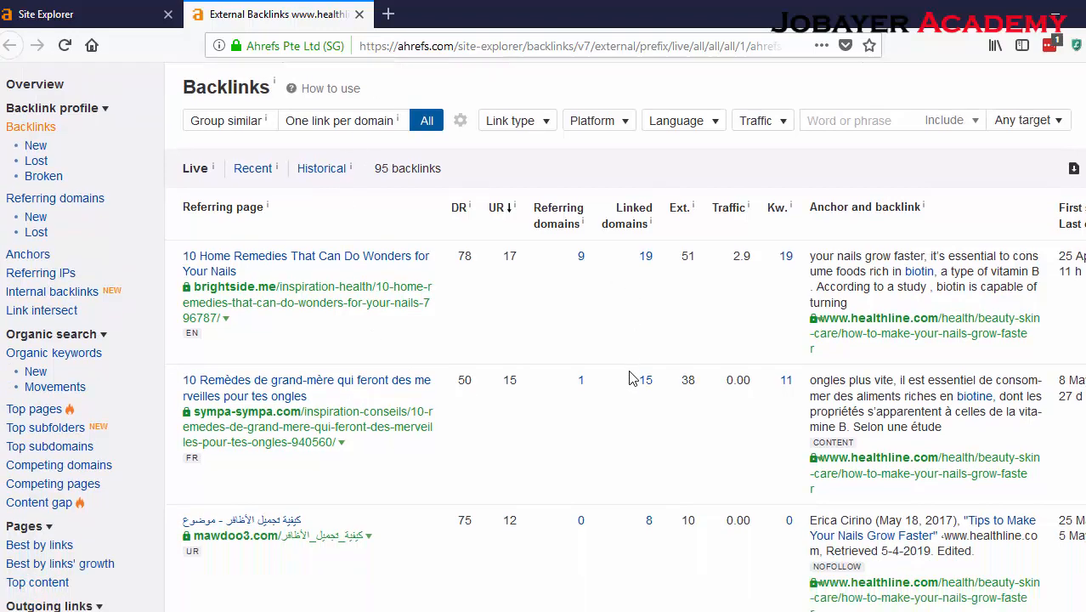
scroll(630, 377, "down", 6)
scroll(472, 351, "up", 2)
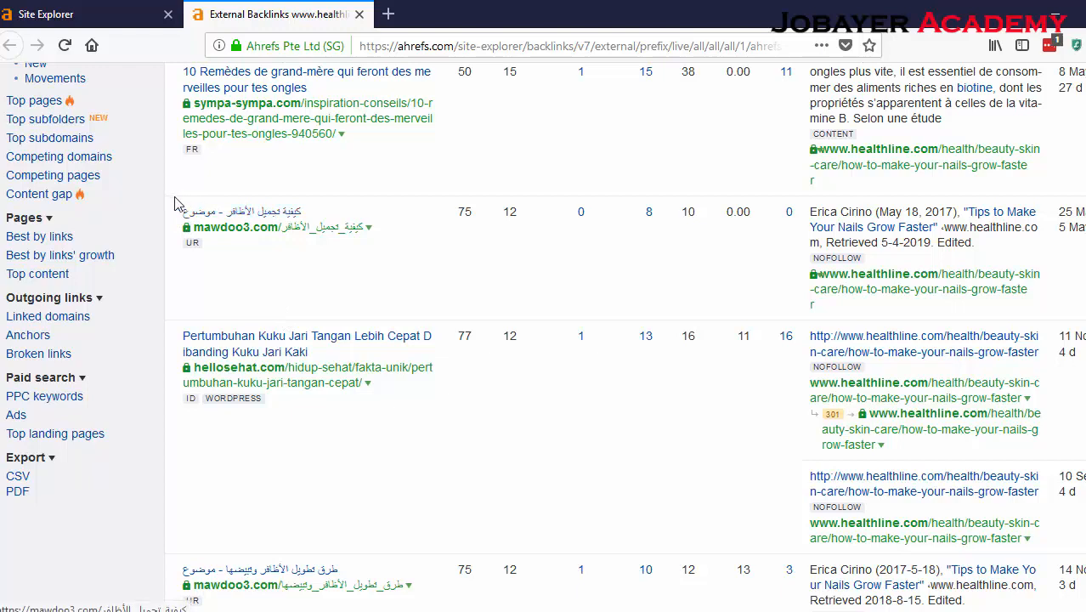
left_click_drag(189, 211, 369, 235)
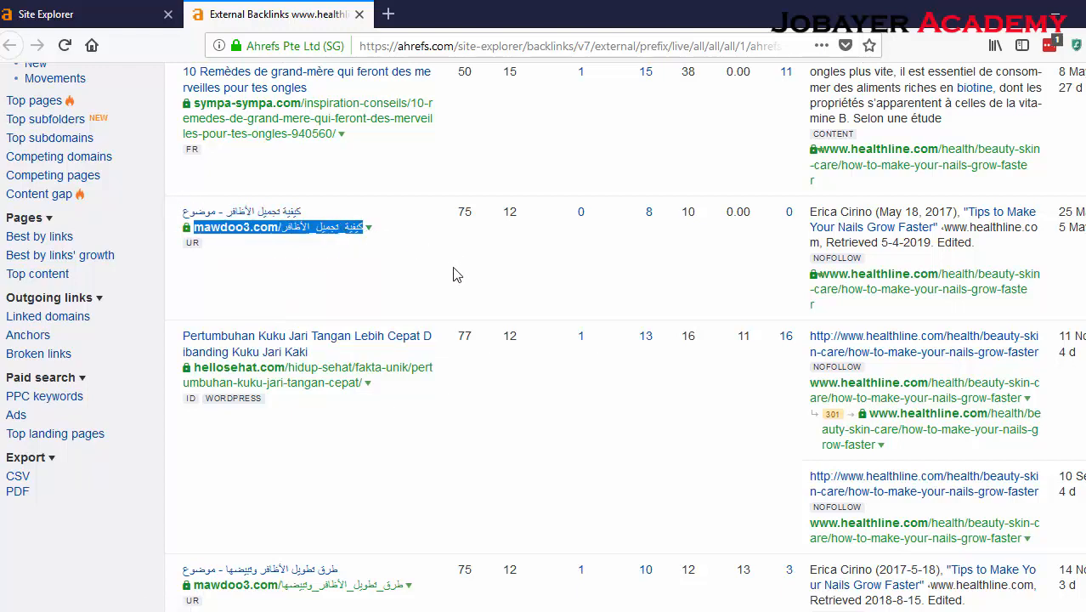
scroll(448, 299, "down", 7)
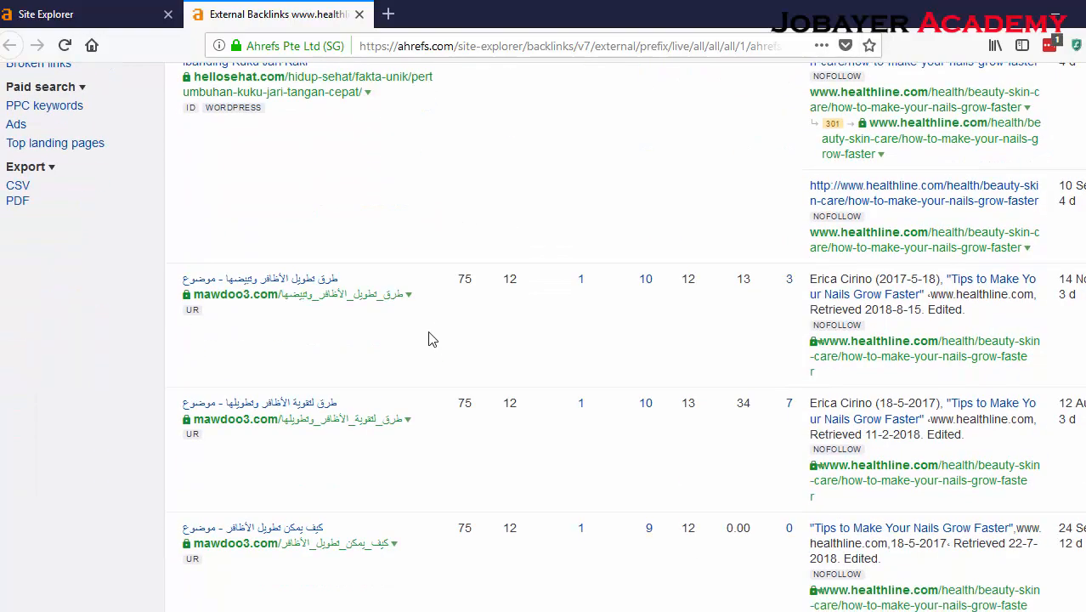
scroll(366, 289, "down", 7)
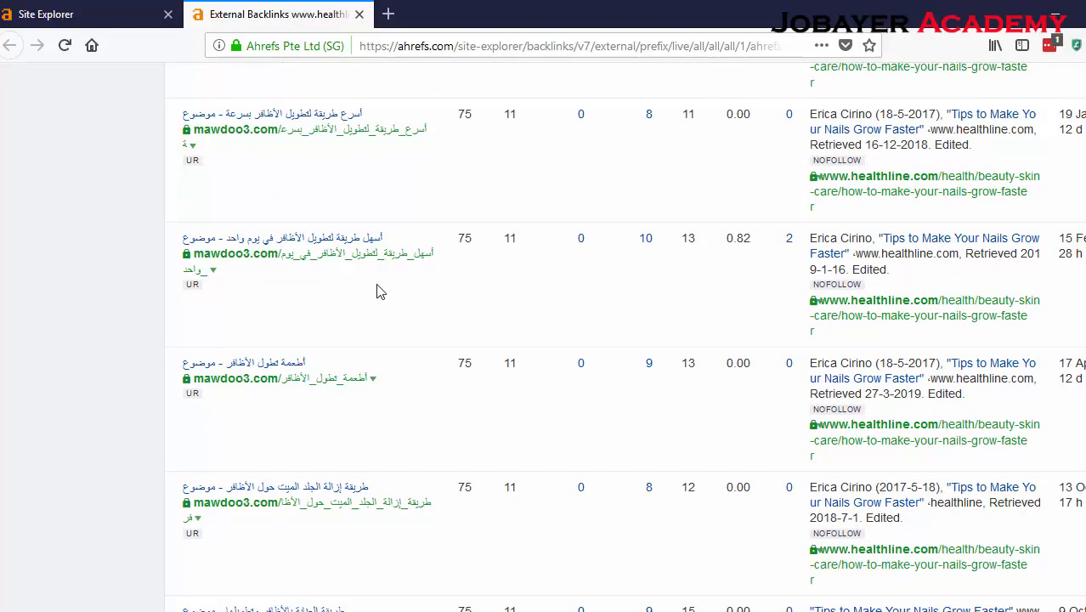
scroll(357, 287, "down", 8)
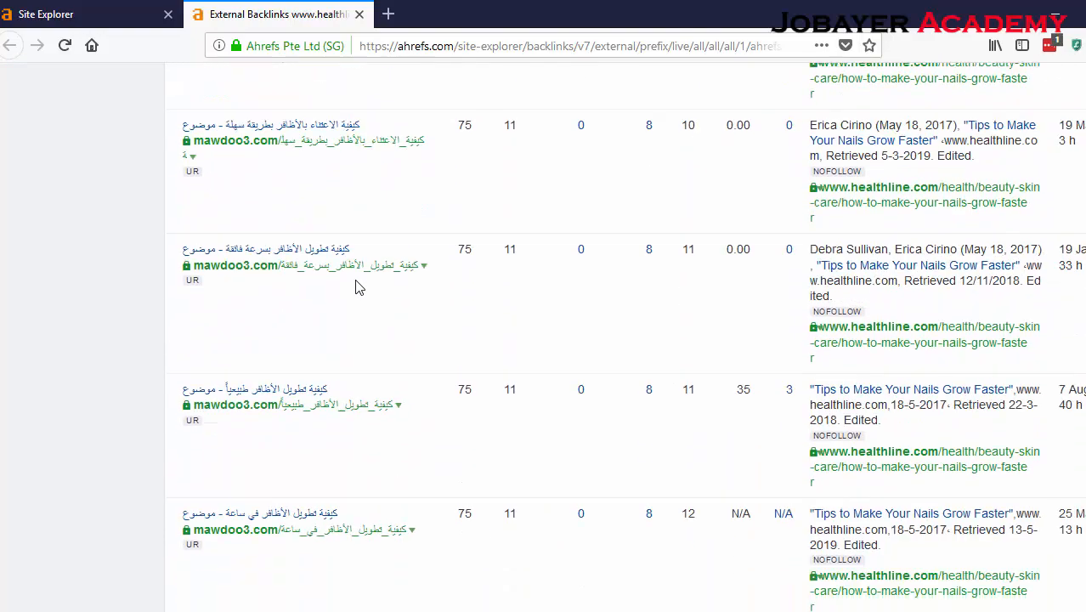
scroll(357, 288, "down", 8)
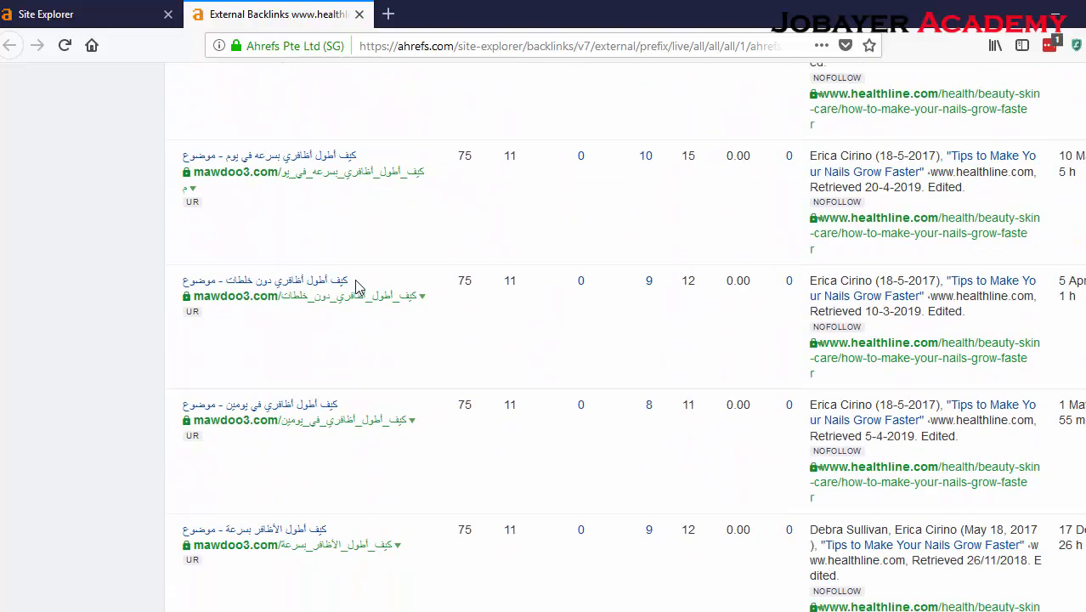
scroll(357, 288, "down", 5)
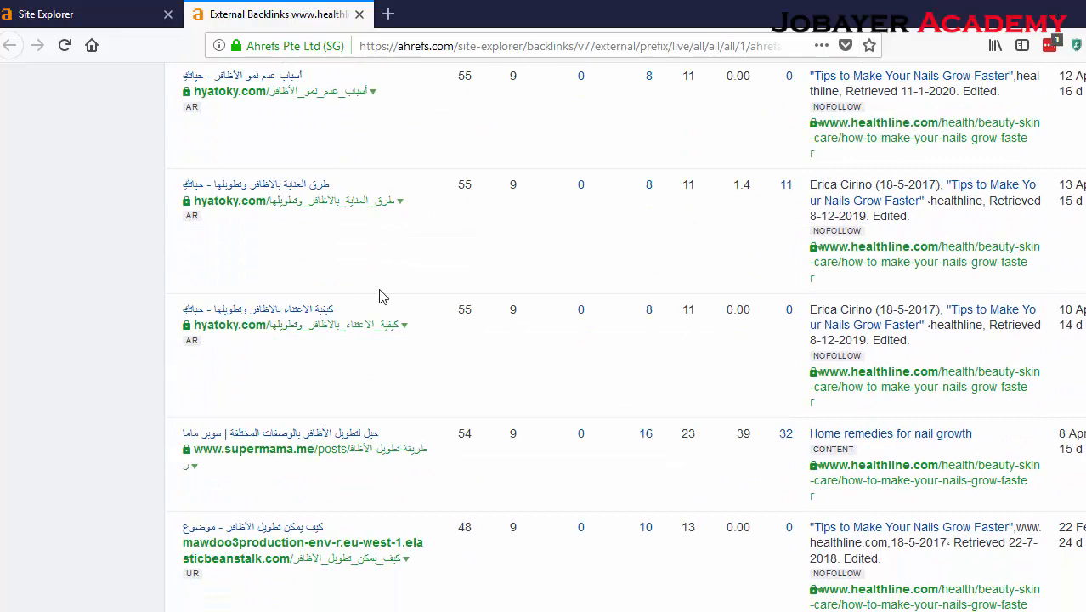
scroll(380, 296, "down", 5)
scroll(376, 296, "down", 5)
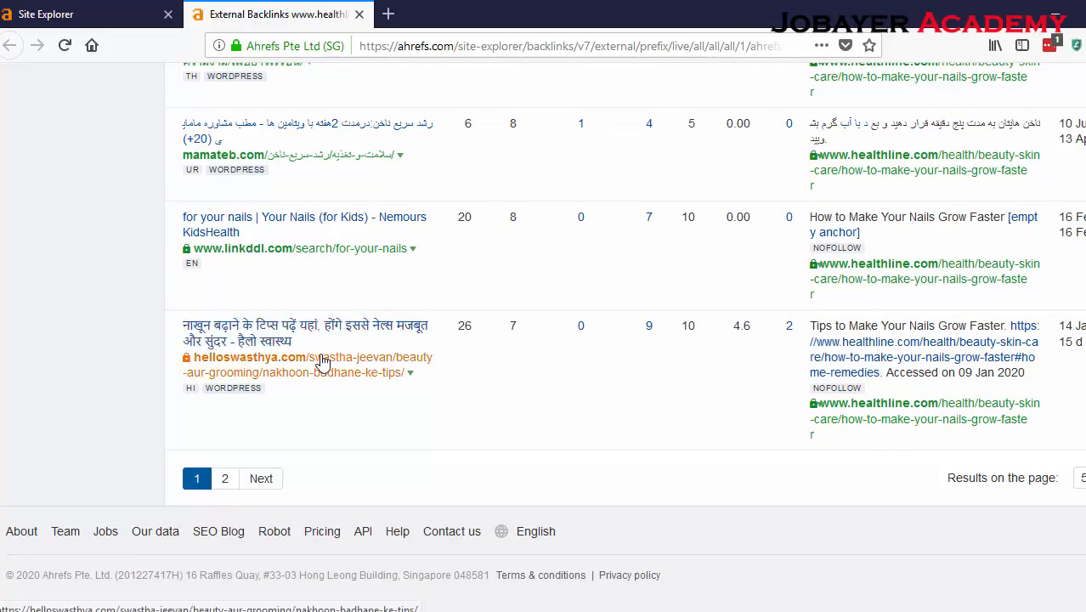
- Open page 2 of the healthline.com backlinks list and check its referring pages for relevance to nail growth
left_click(225, 479)
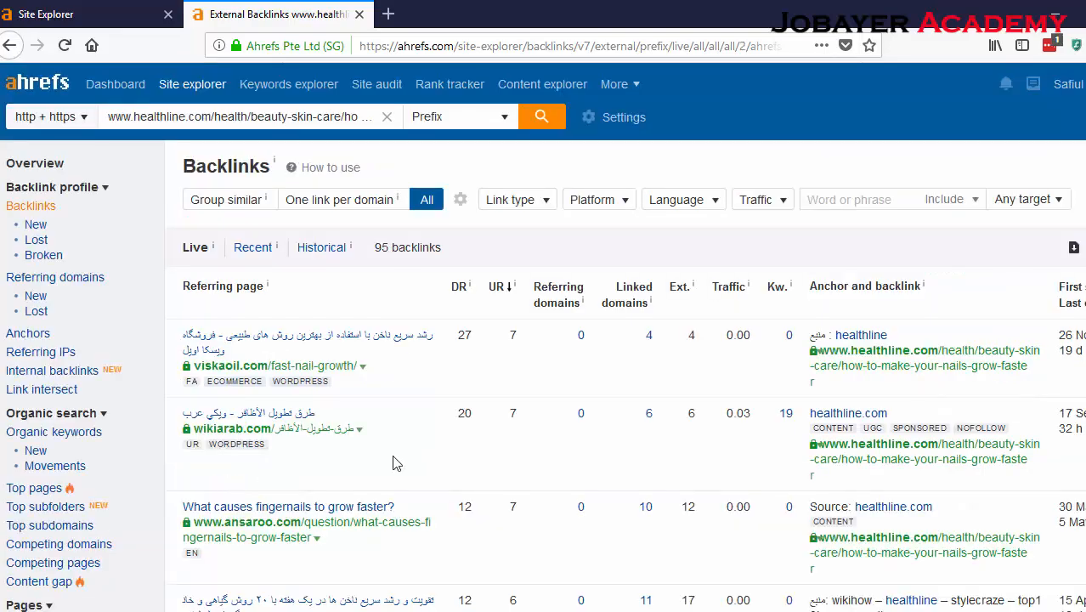
scroll(473, 370, "down", 3)
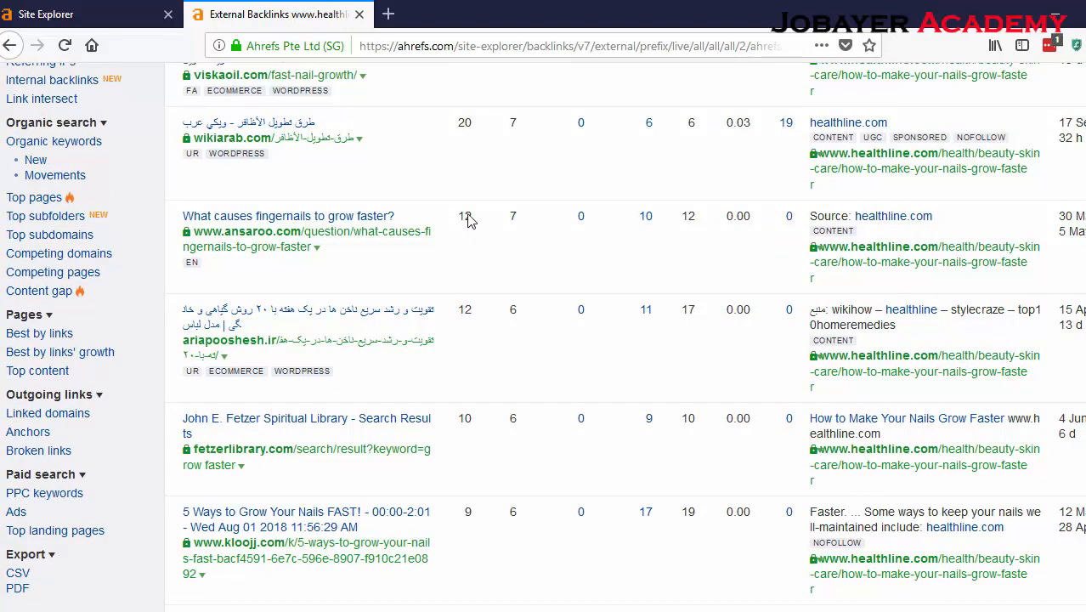
scroll(429, 334, "down", 1)
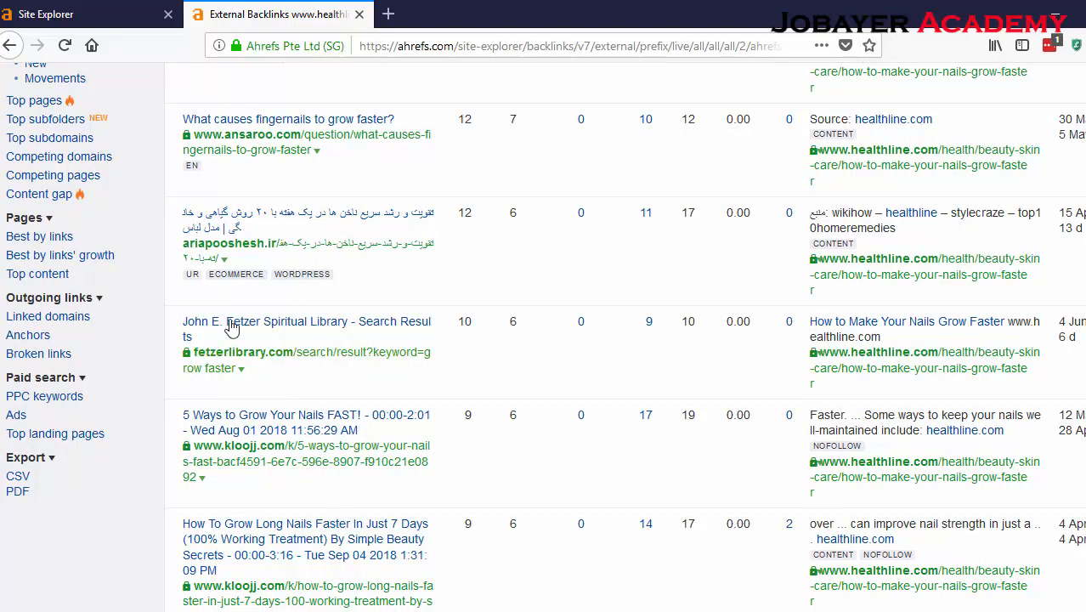
left_click_drag(171, 322, 307, 375)
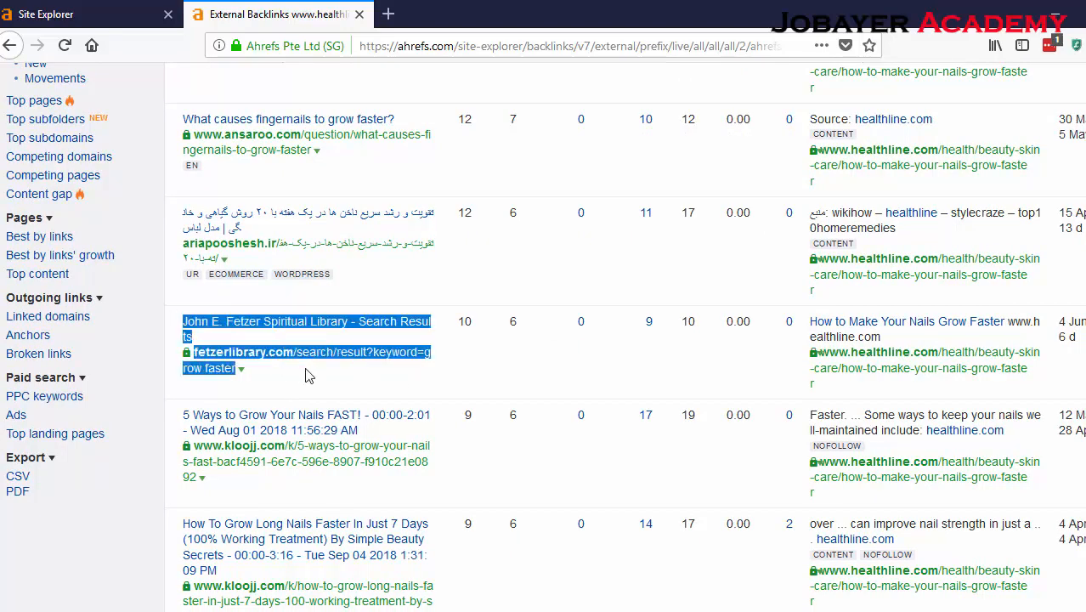
left_click(451, 100)
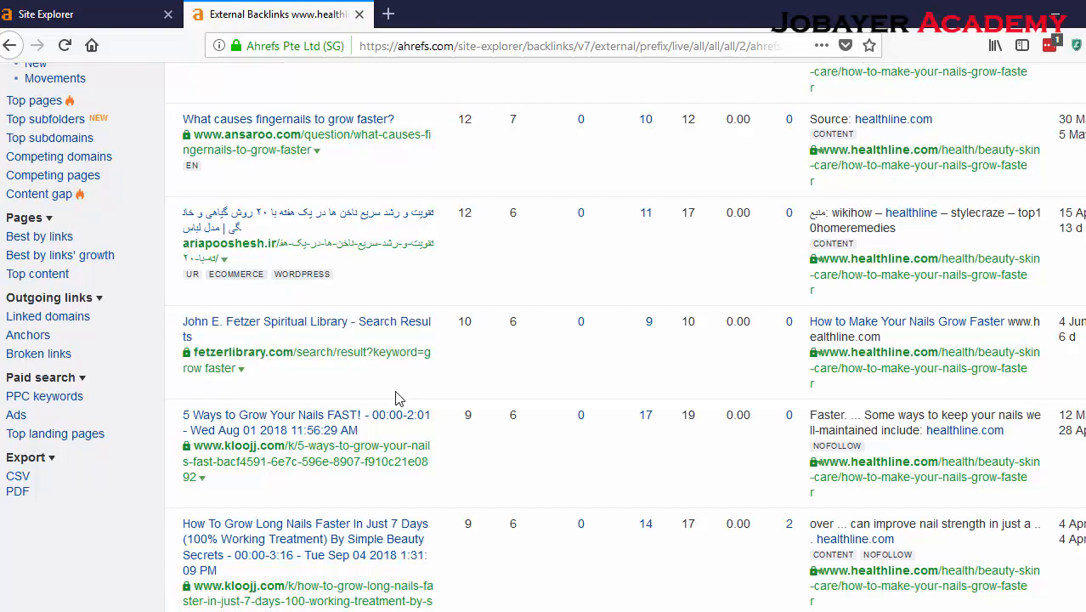
scroll(396, 399, "down", 6)
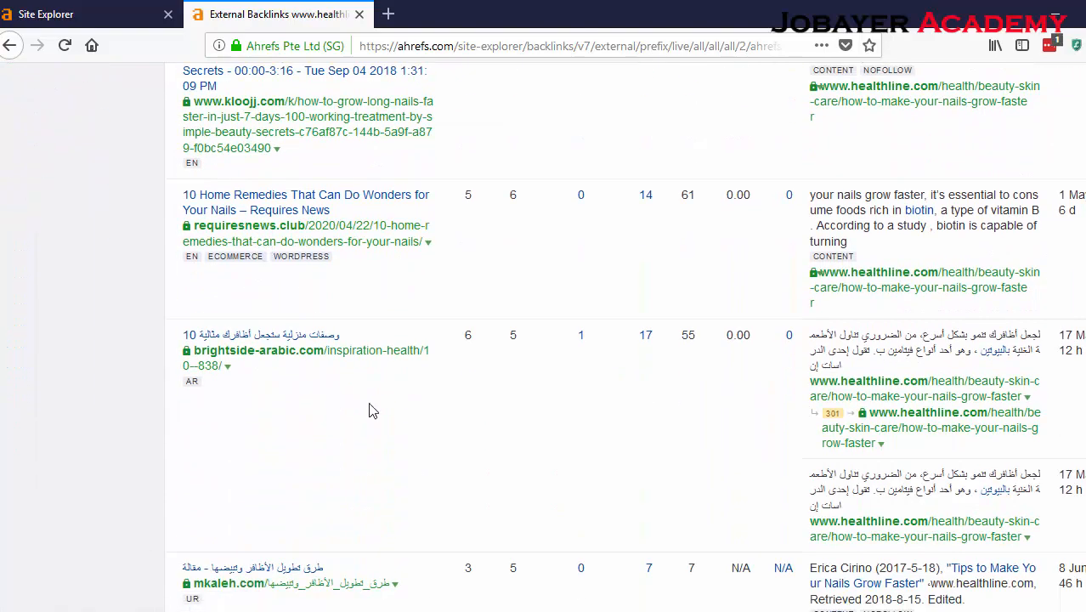
scroll(369, 410, "up", 10)
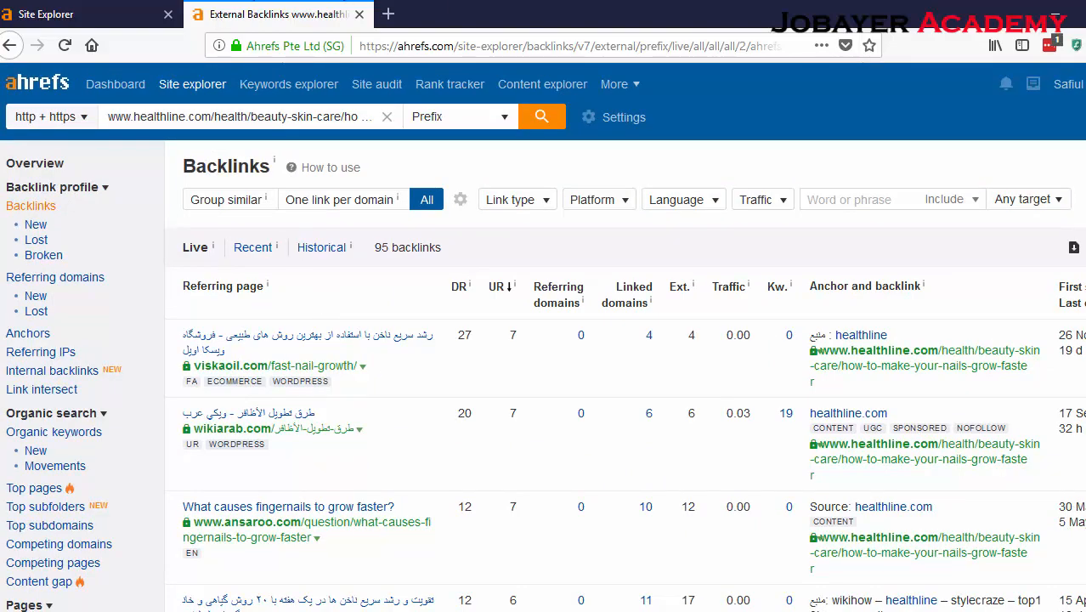
scroll(722, 221, "down", 5)
scroll(769, 229, "up", 3)
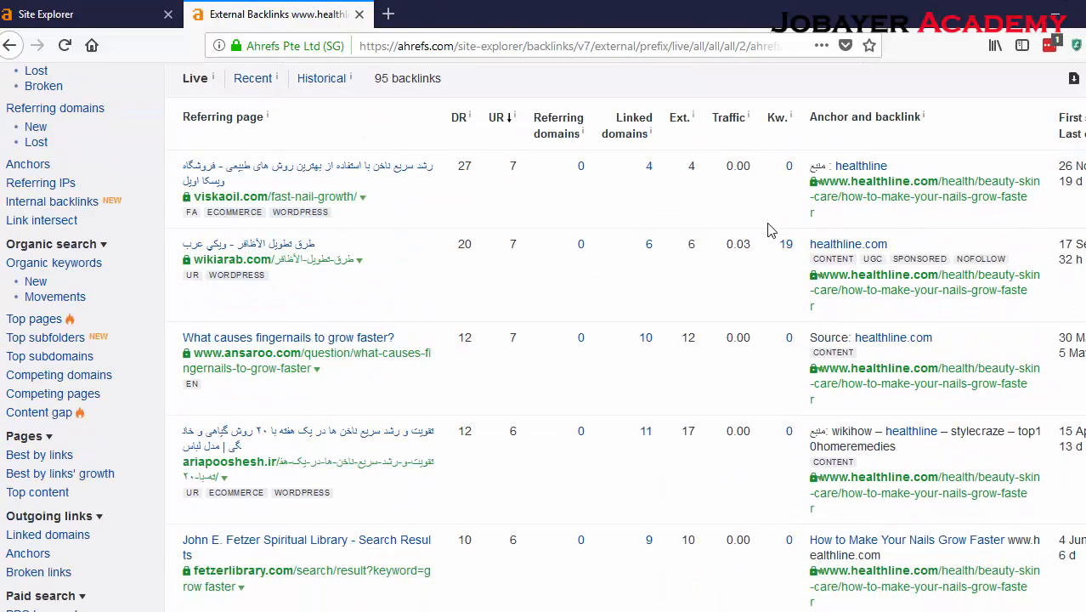
- Switch to the Backlink Analysis workbook in Excel and check the healthline.com link's Dofollow and Nofollow cells, D11 and E11
scroll(770, 229, "up", 2)
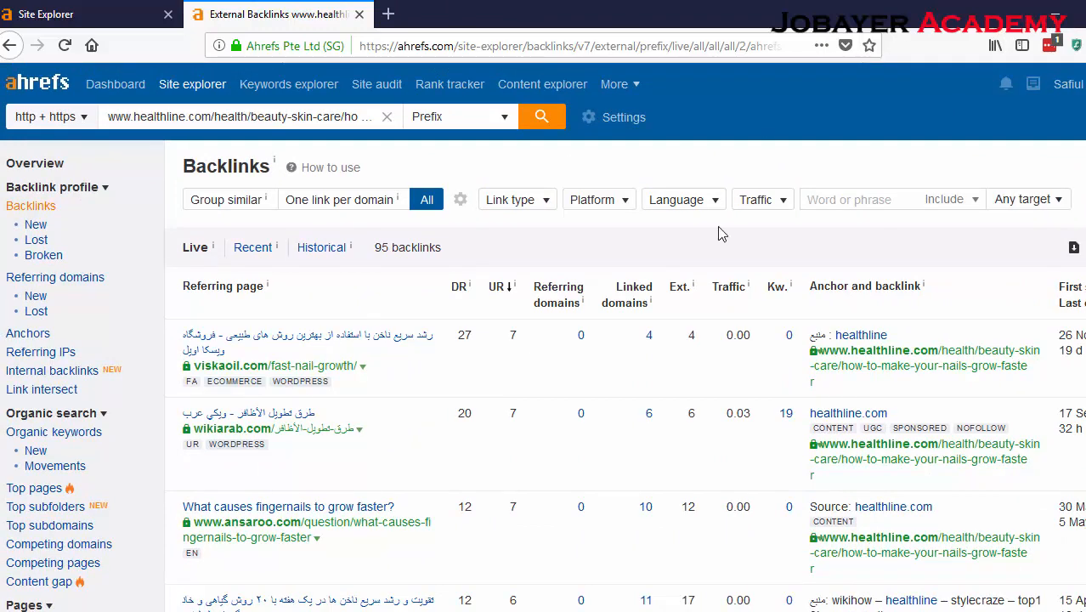
left_click(1054, 15)
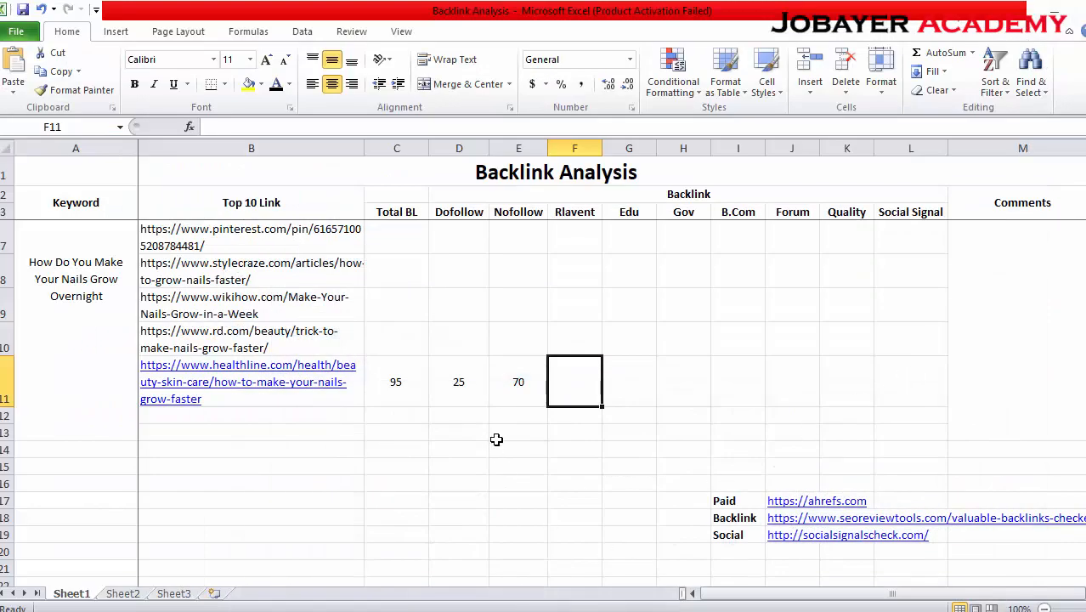
left_click(458, 384)
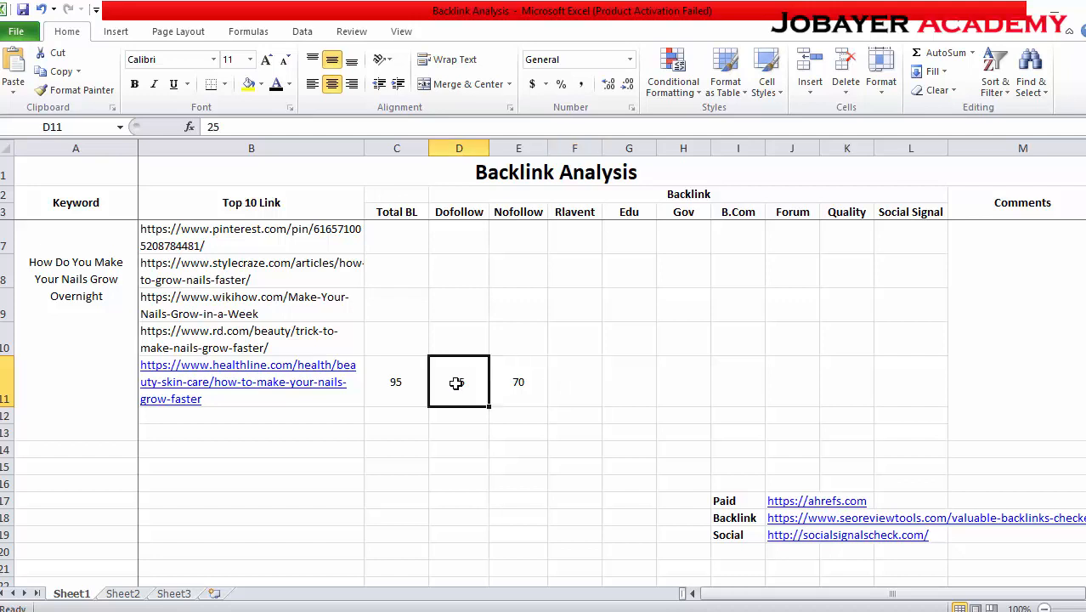
left_click(524, 388)
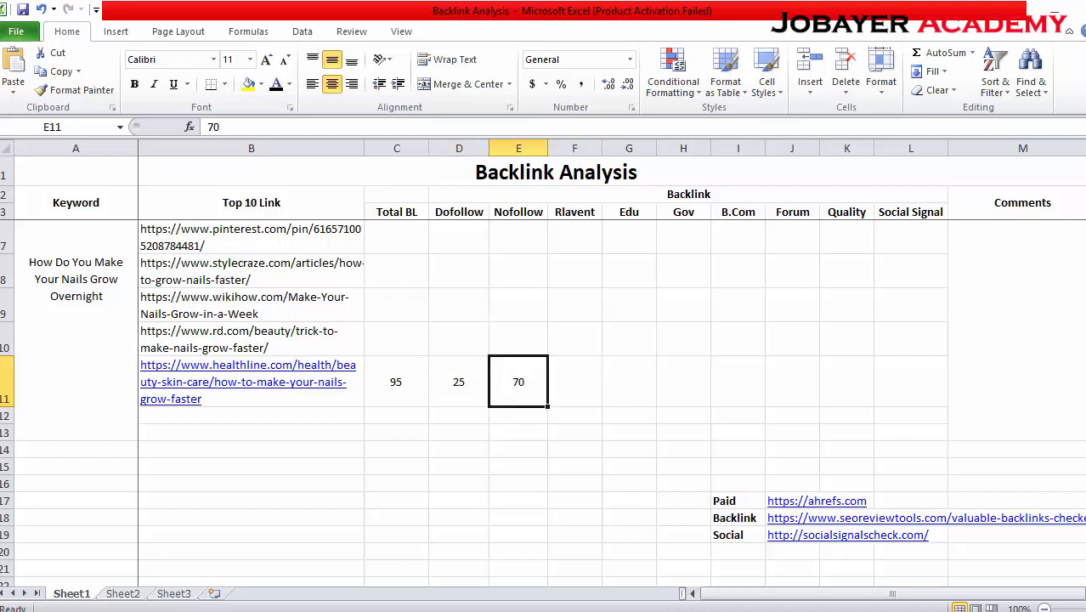
- Return to Ahrefs in Firefox, close the total backlinks list and open the healthline.com page's dofollow backlinks in a new tab
left_click(514, 610)
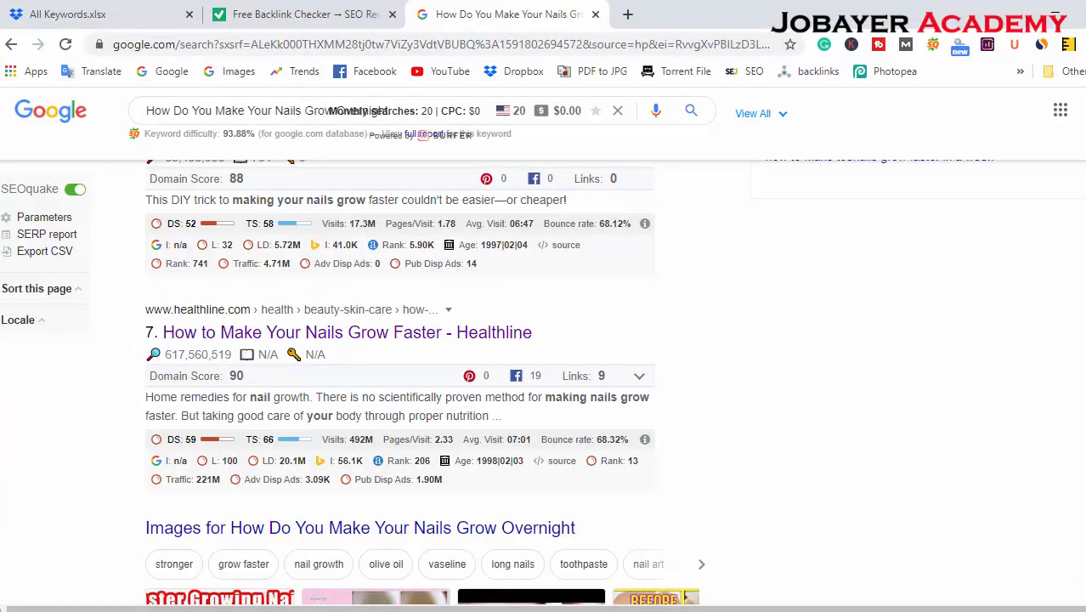
left_click(557, 609)
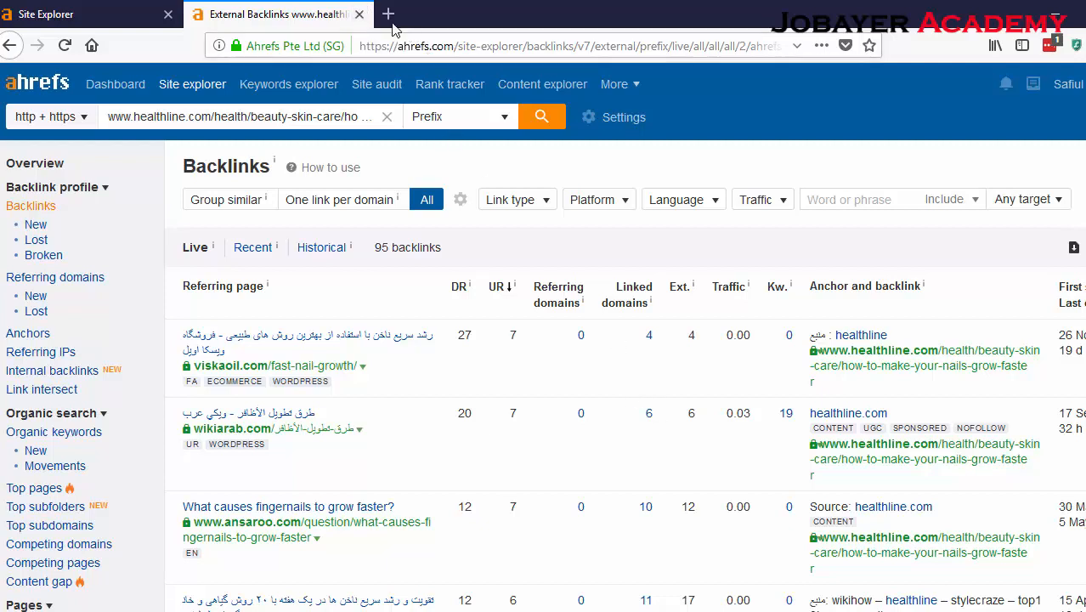
left_click(359, 14)
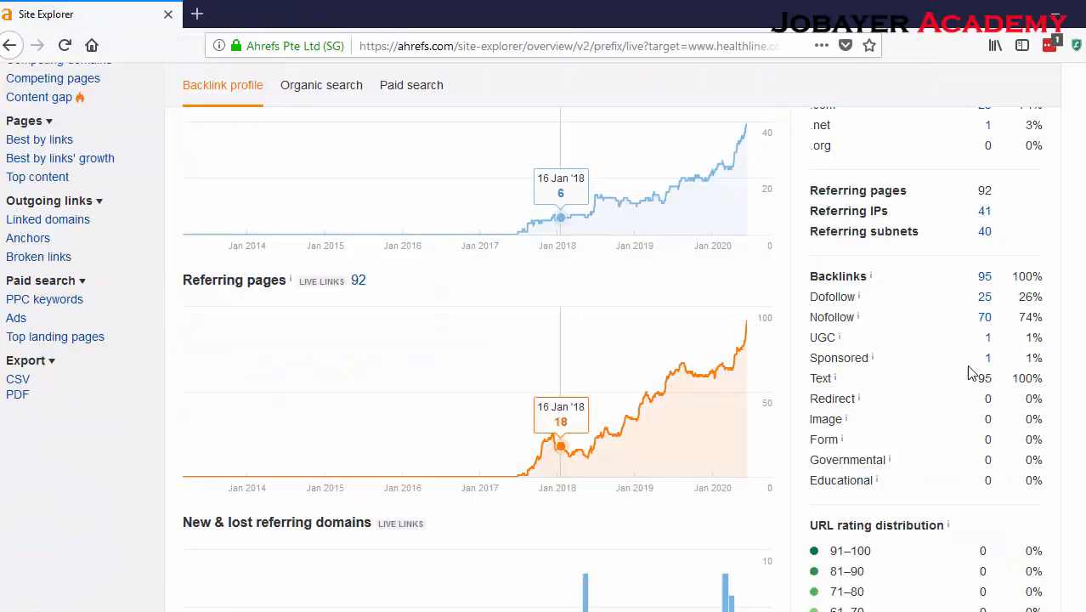
right_click(985, 302)
left_click(1001, 291)
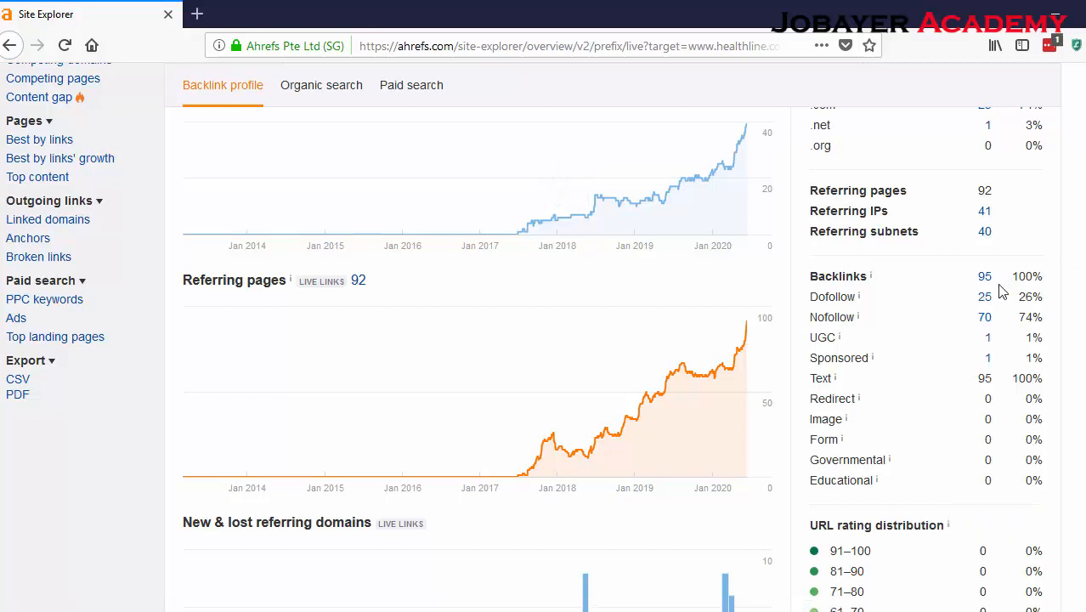
right_click(985, 297)
left_click(1005, 311)
key("ctrl+Tab")
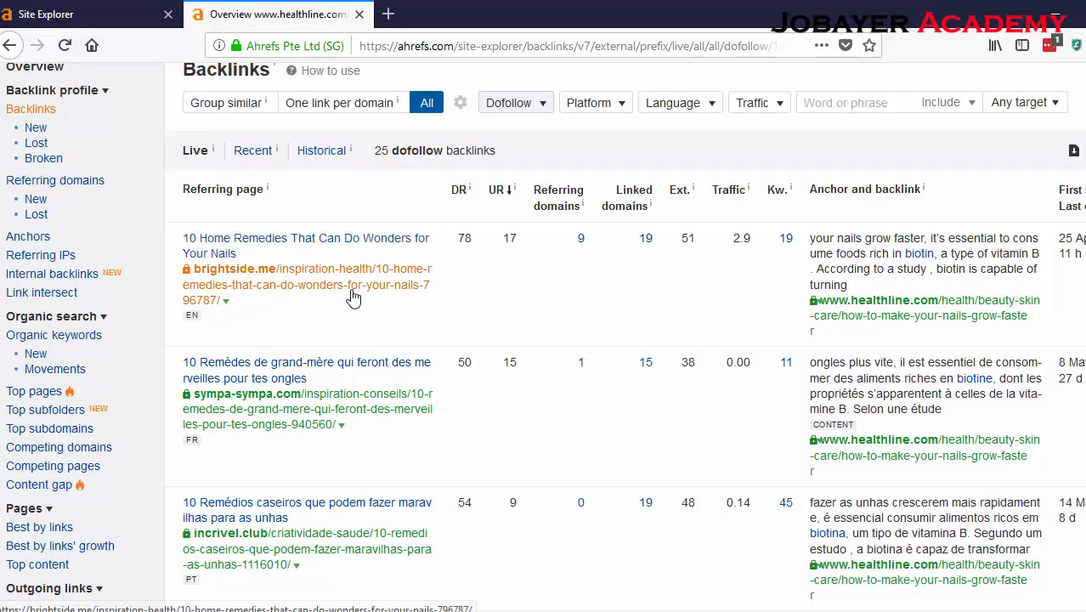
- Examine the referring pages, languages and anchors throughout the healthline.com dofollow backlinks list
scroll(350, 297, "down", 3)
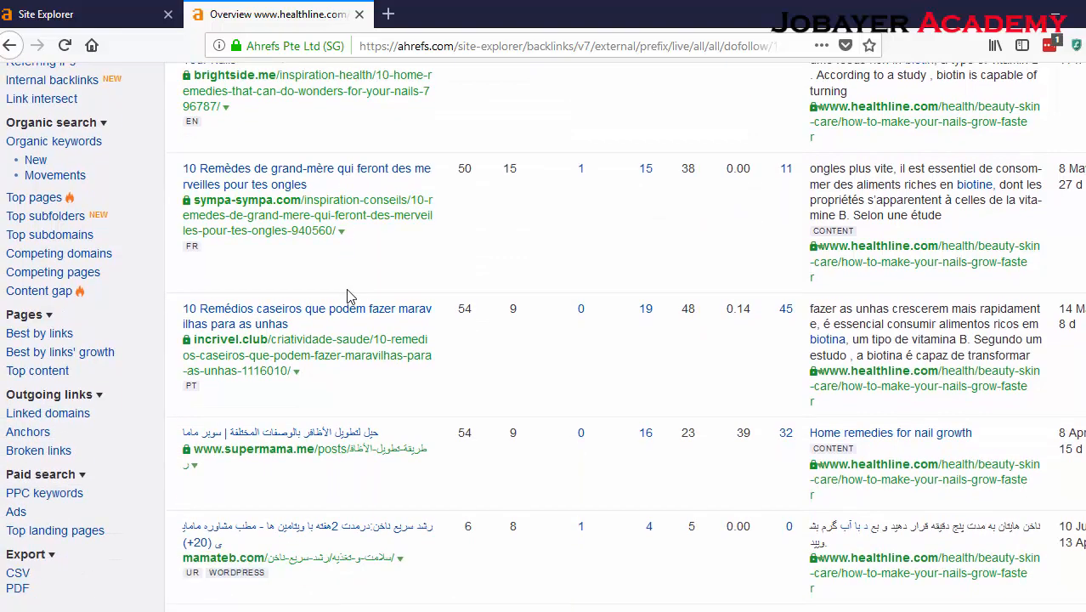
scroll(346, 295, "down", 4)
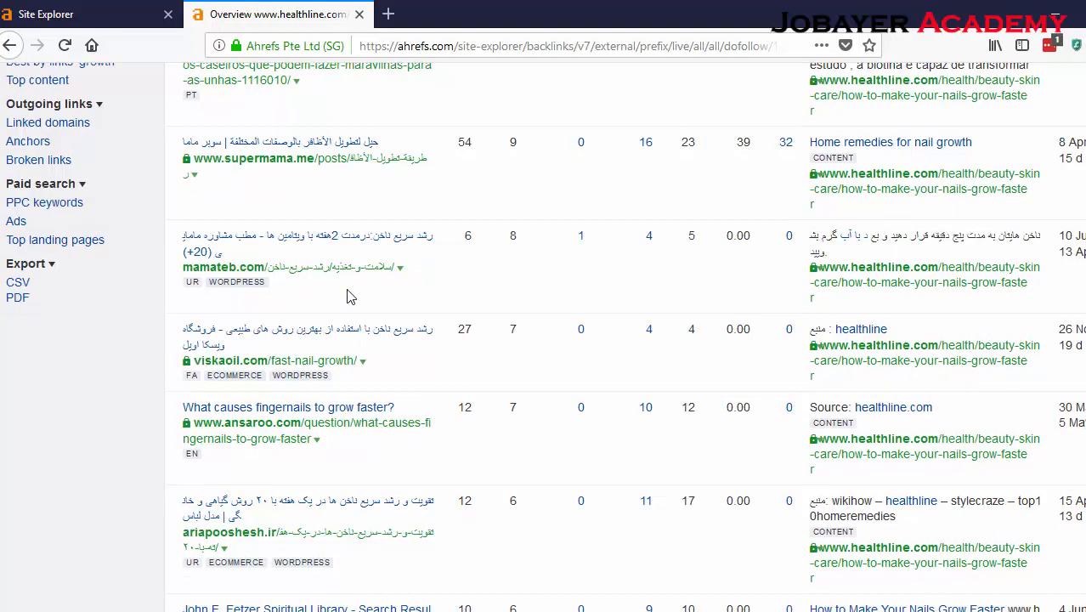
scroll(322, 243, "up", 8)
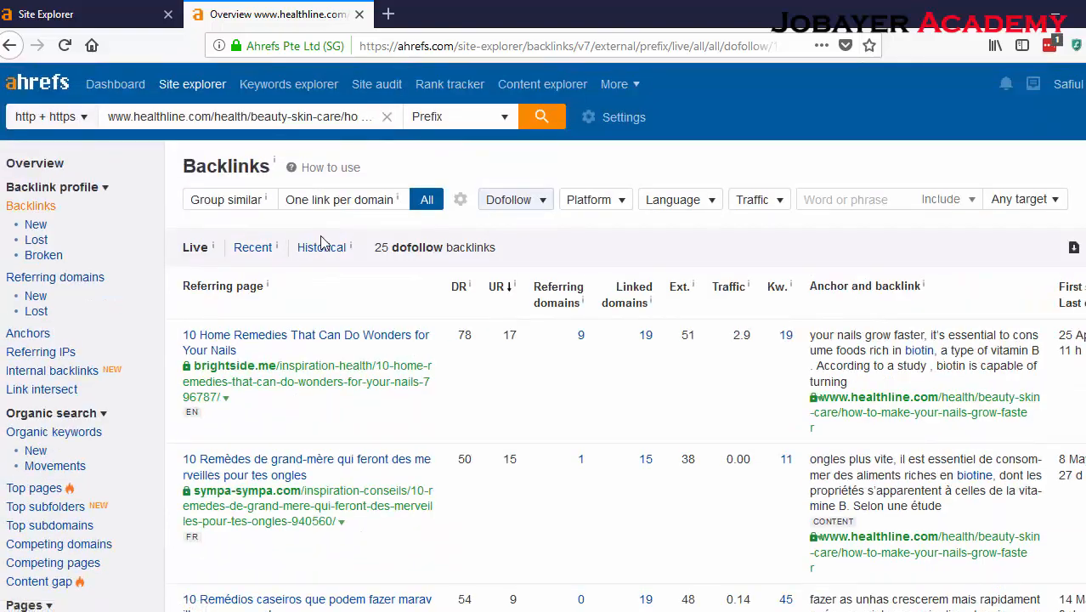
scroll(441, 344, "down", 8)
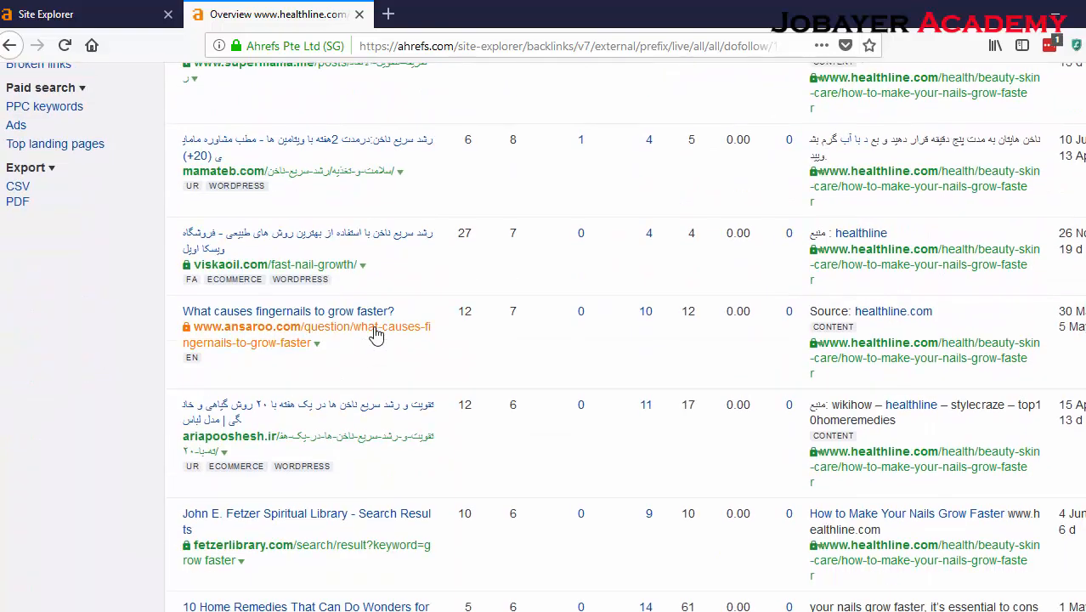
scroll(334, 336, "down", 2)
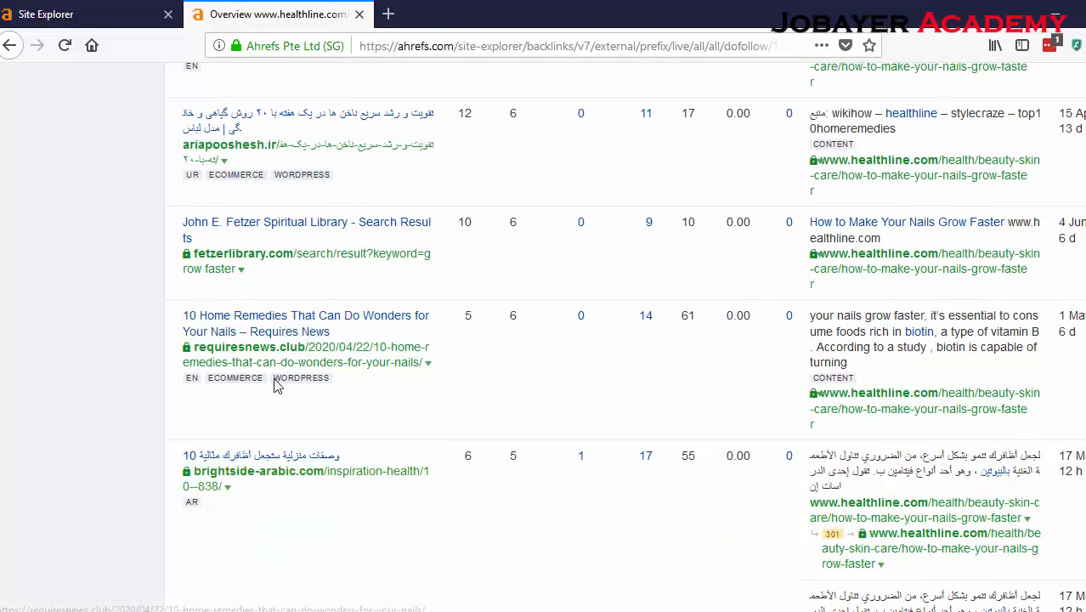
scroll(595, 472, "down", 2)
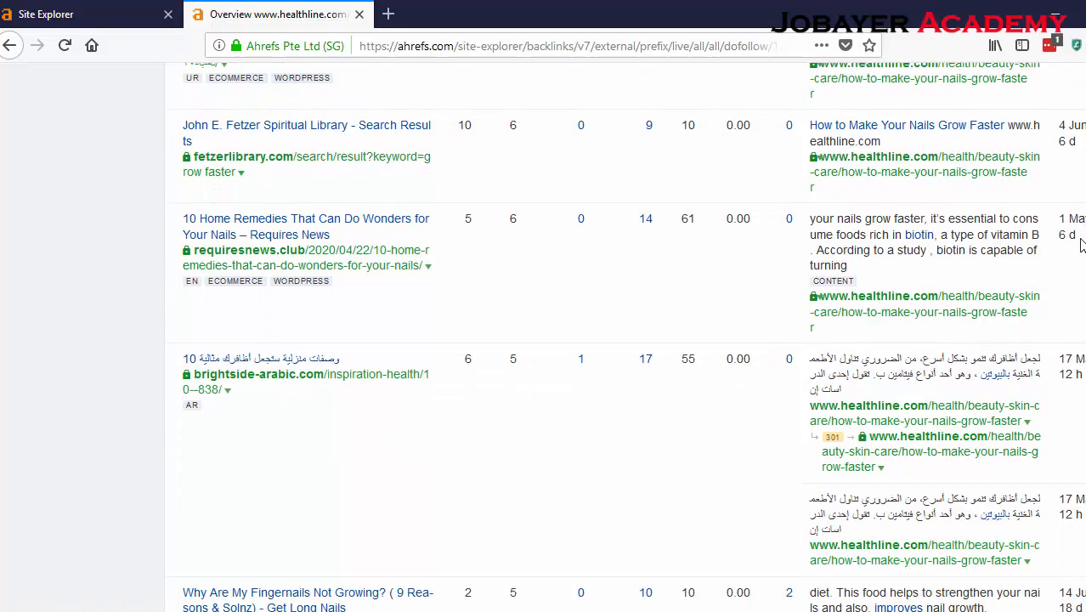
scroll(923, 360, "down", 5)
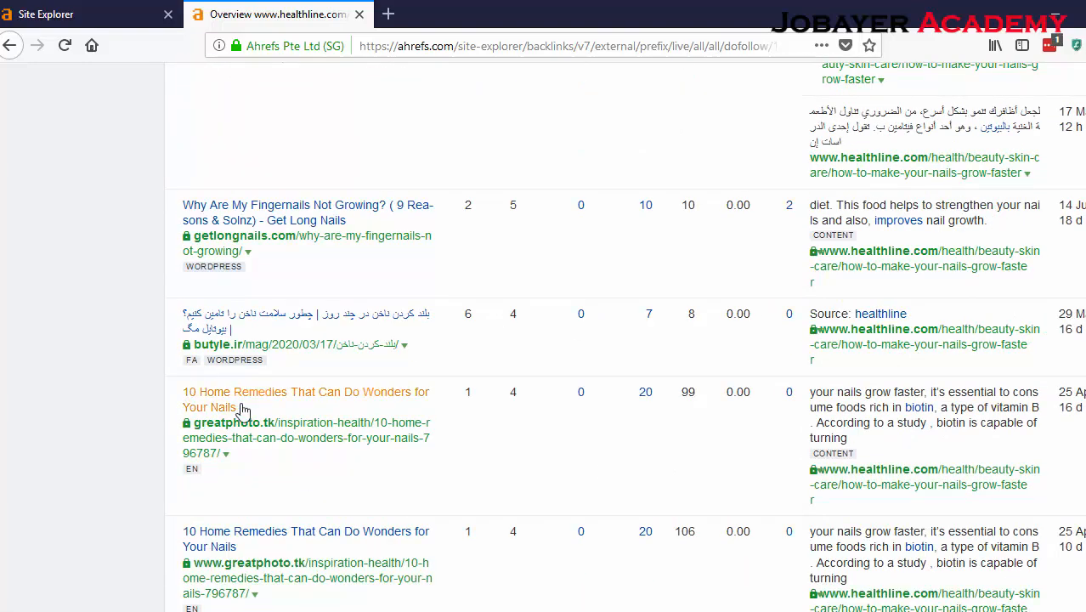
scroll(391, 382, "down", 12)
scroll(417, 388, "down", 5)
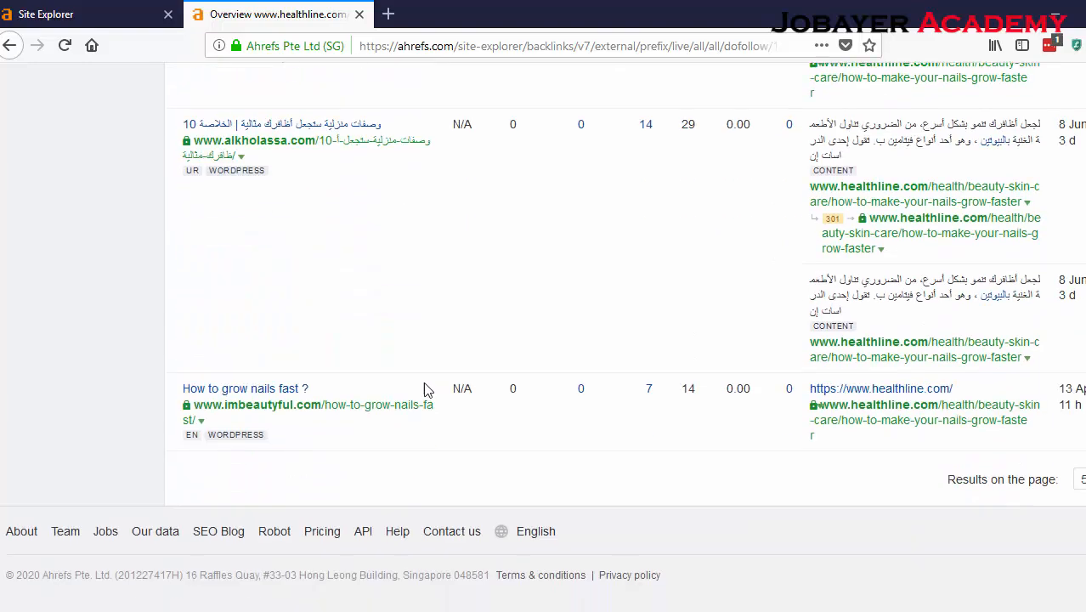
scroll(413, 393, "up", 20)
scroll(406, 393, "up", 10)
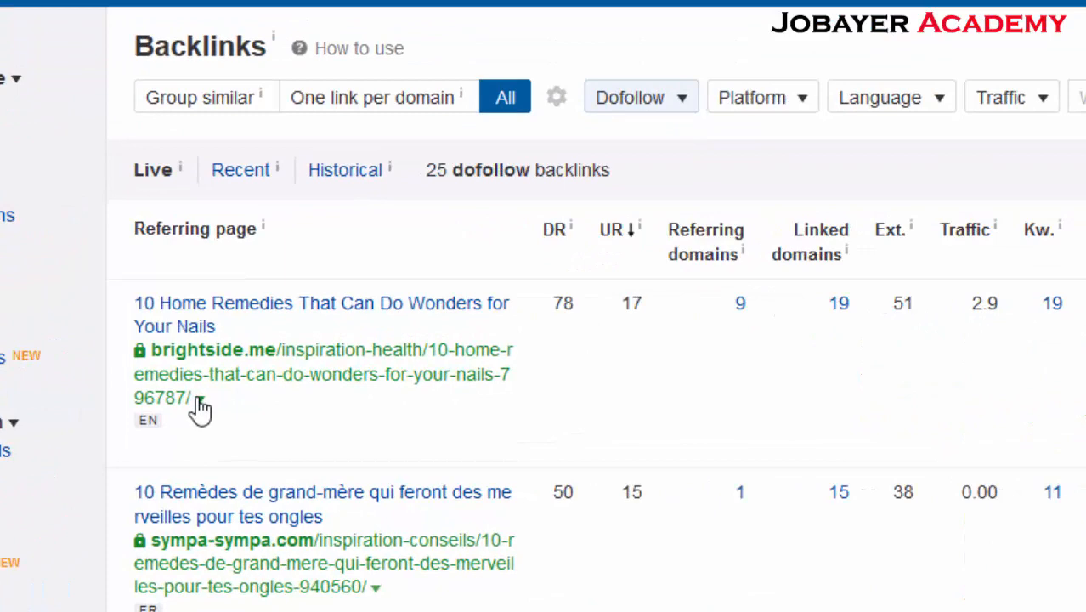
- View the link statistics of the brightside.me referring page and check its organic traffic and domain rating
left_click(199, 402)
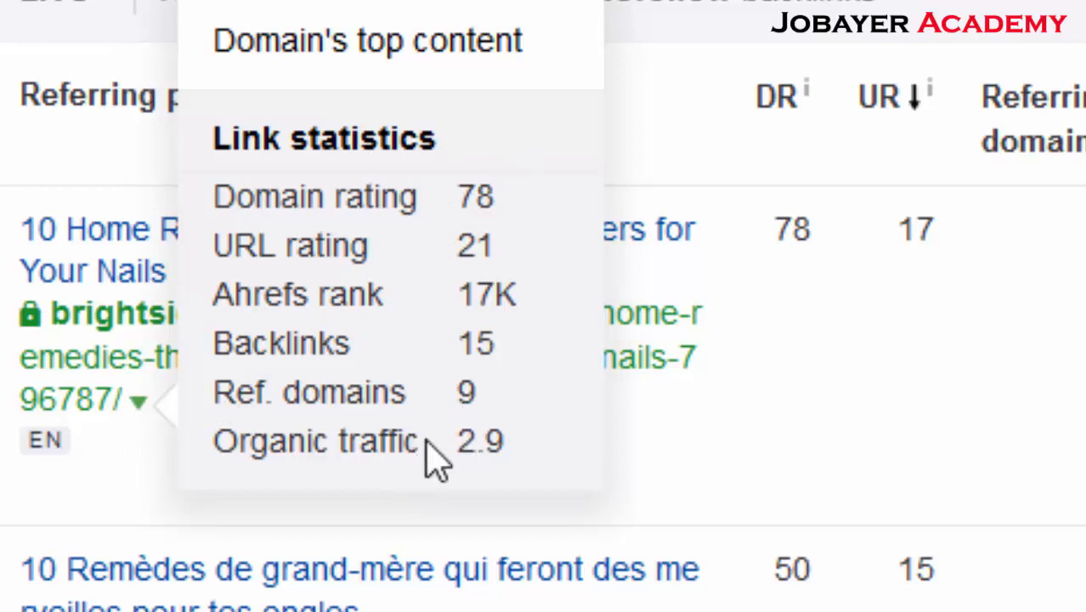
left_click_drag(509, 439, 457, 440)
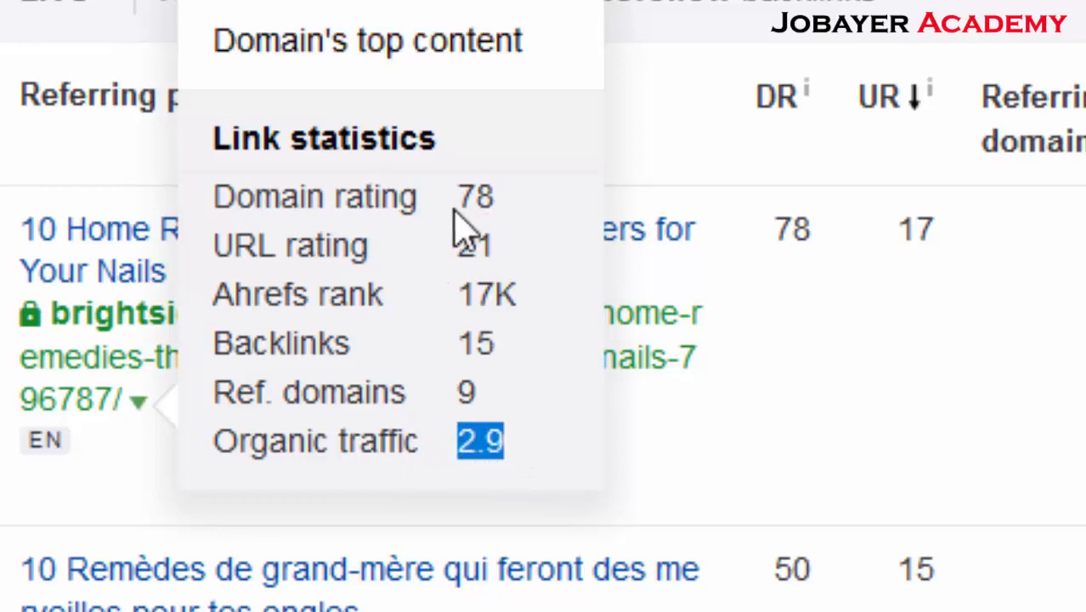
left_click(669, 170)
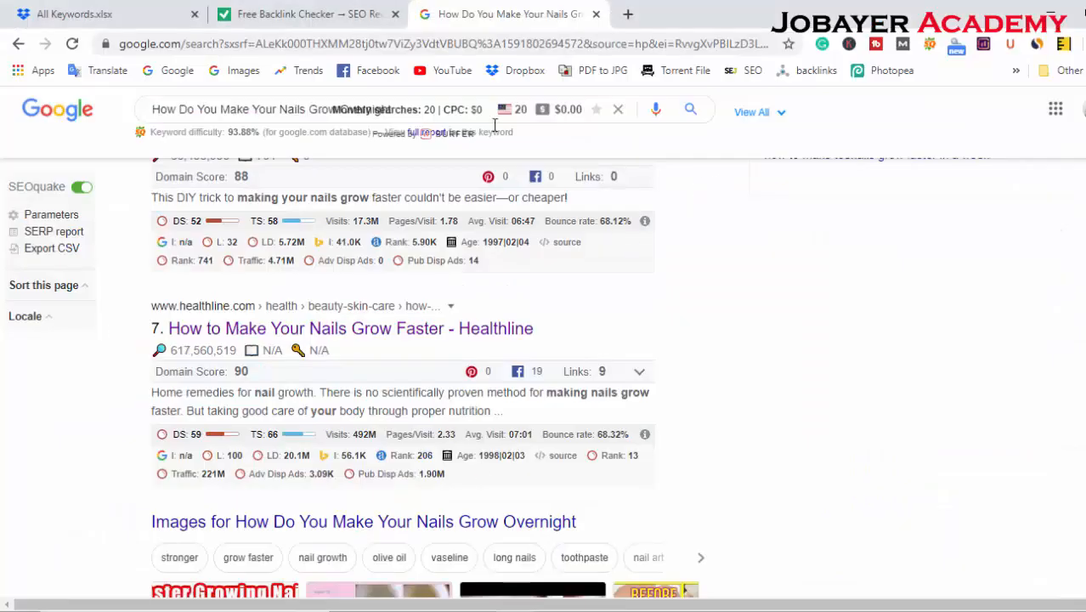
- Copy the healthline.com link from B11 in the Excel workbook and switch to the SEO Review Tools backlink checker in Chrome
left_click(289, 14)
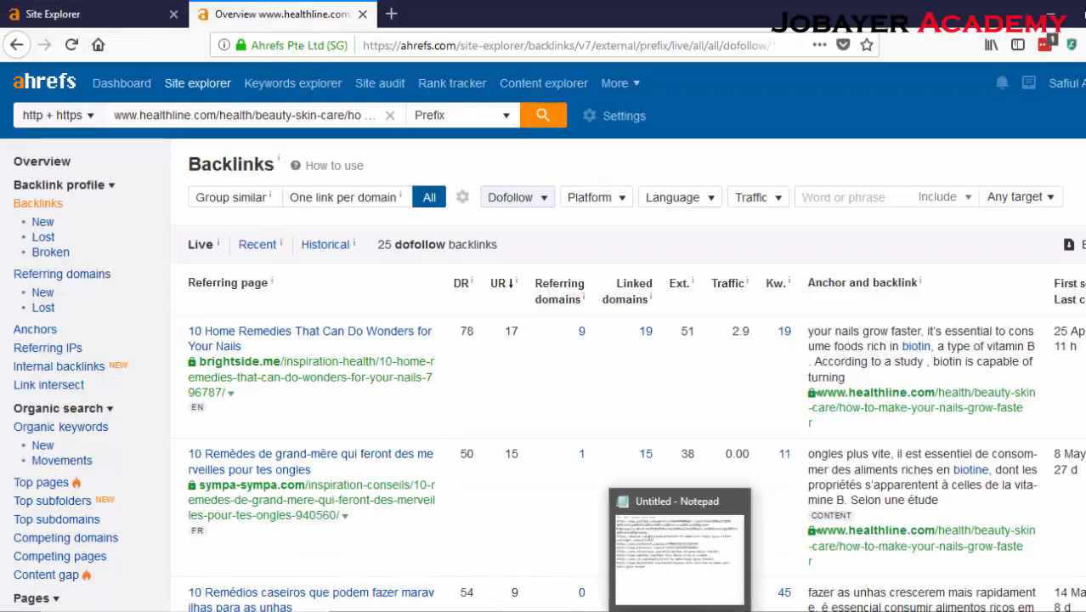
left_click(722, 611)
left_click(222, 406)
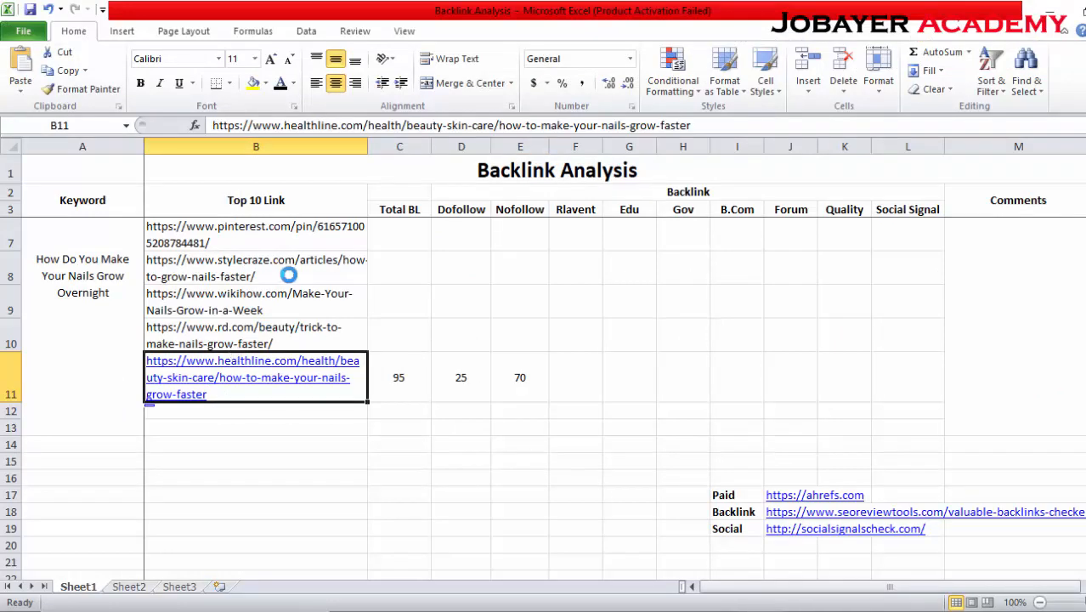
triple_click(516, 125)
key("ctrl+c")
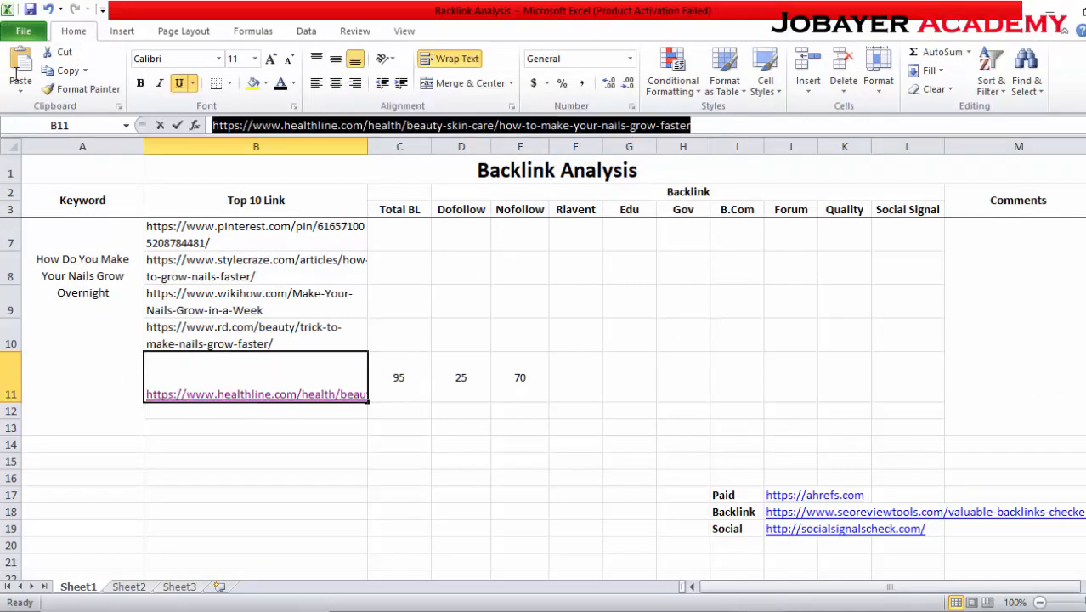
key("alt+Tab")
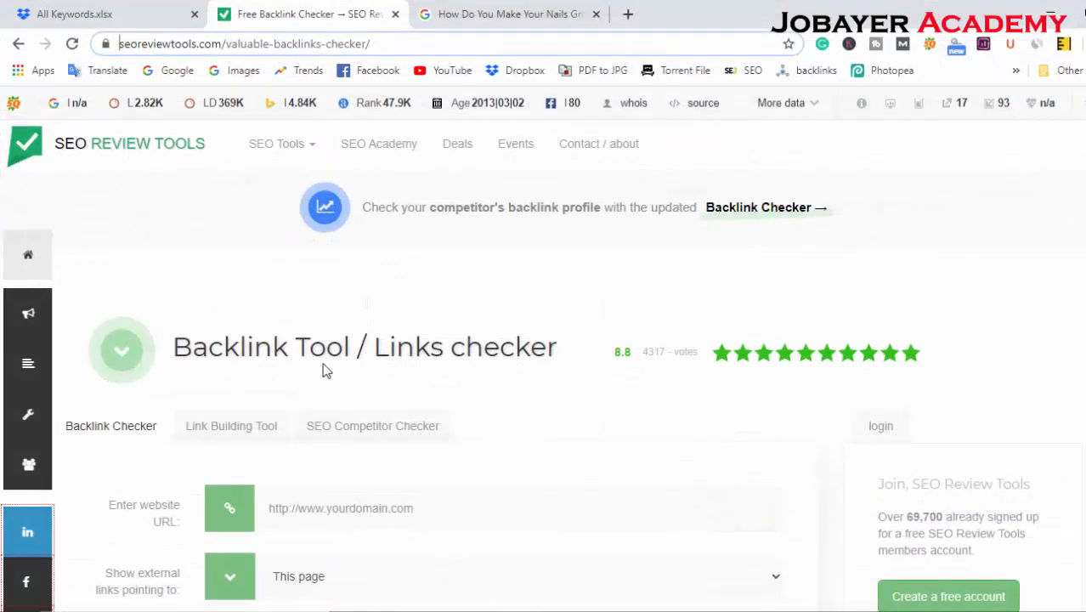
- Run a backlink check on the copied healthline.com URL for links pointing to this page, completing the captcha
scroll(433, 374, "down", 1)
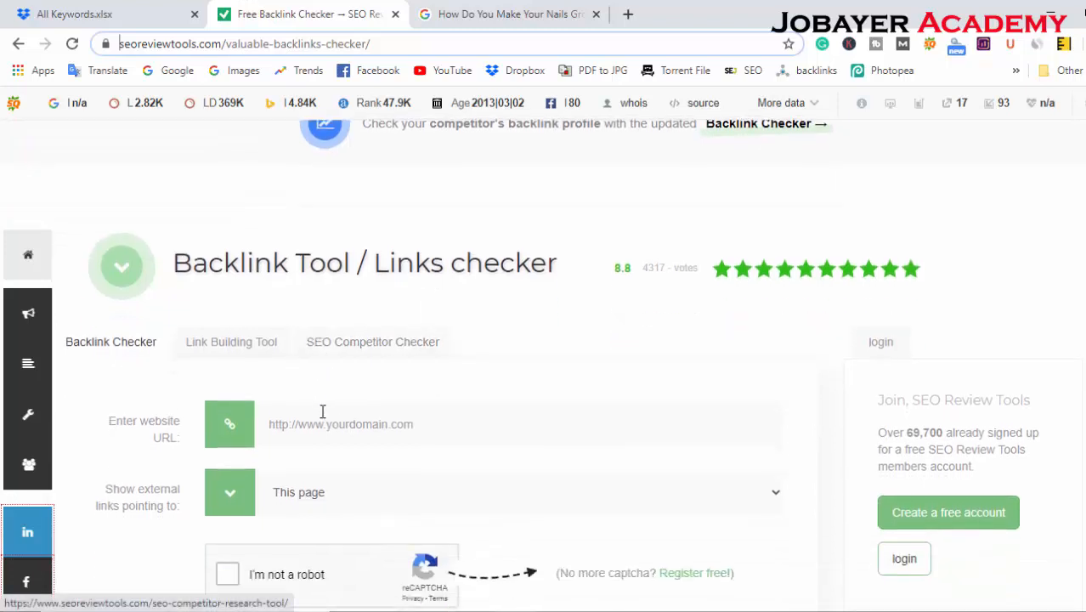
left_click(320, 424)
key("ctrl+v")
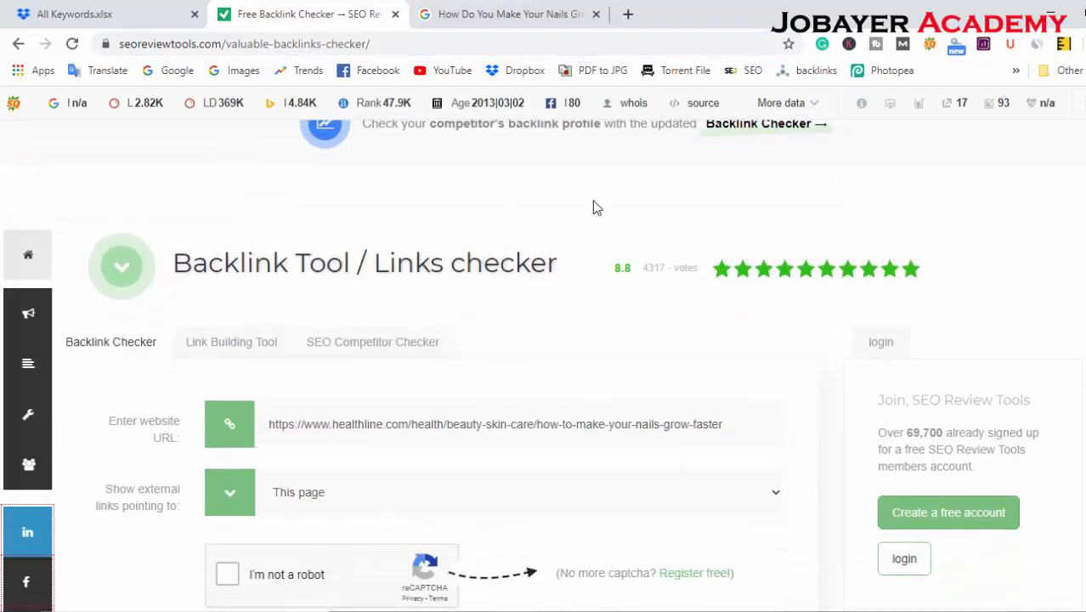
scroll(578, 306, "down", 1)
scroll(578, 309, "down", 2)
left_click(228, 407)
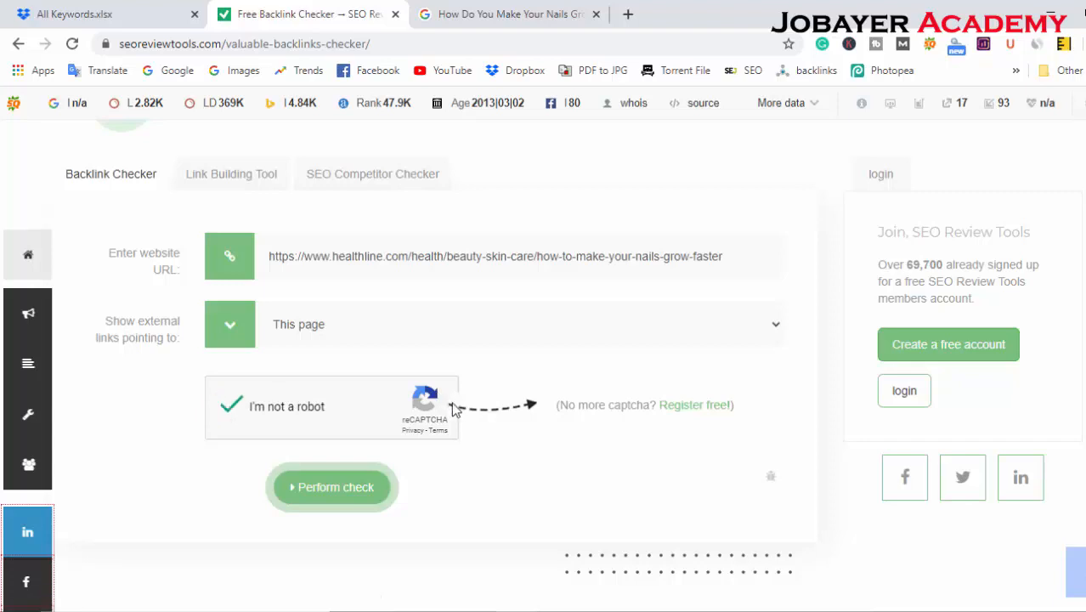
left_click(322, 501)
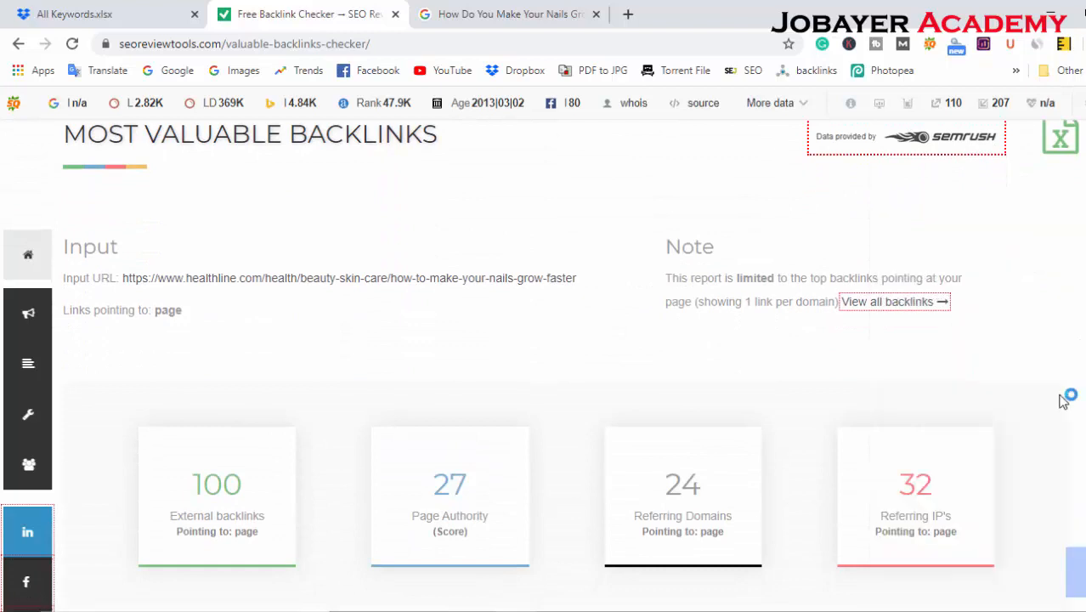
- Examine the summary figures and the first part of the SEO Review Tools backlink results for the healthline.com page
scroll(1062, 401, "down", 4)
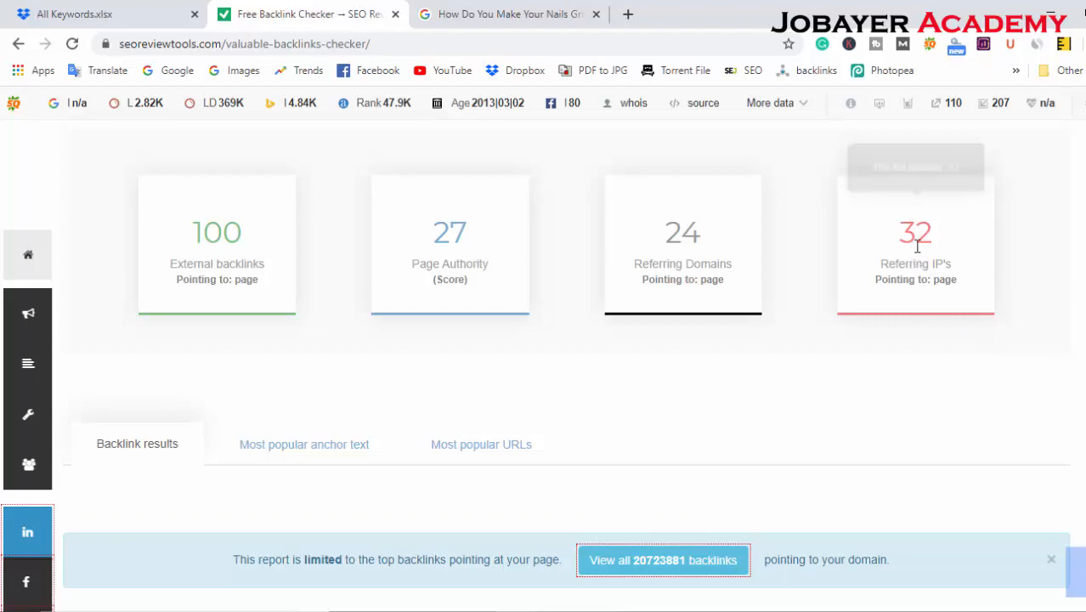
scroll(921, 255, "down", 9)
scroll(712, 277, "down", 14)
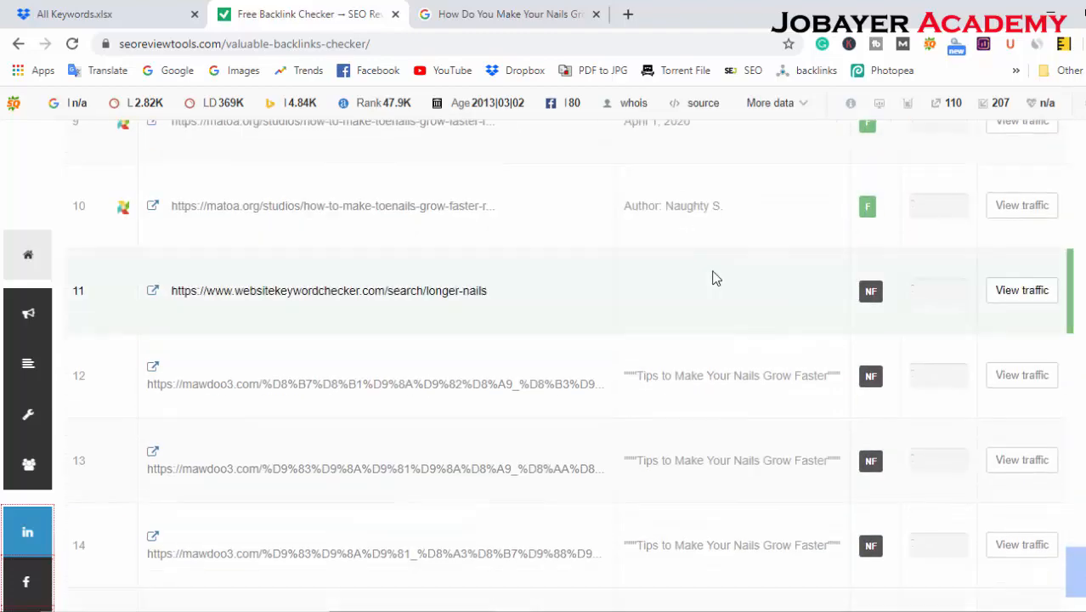
scroll(714, 279, "down", 20)
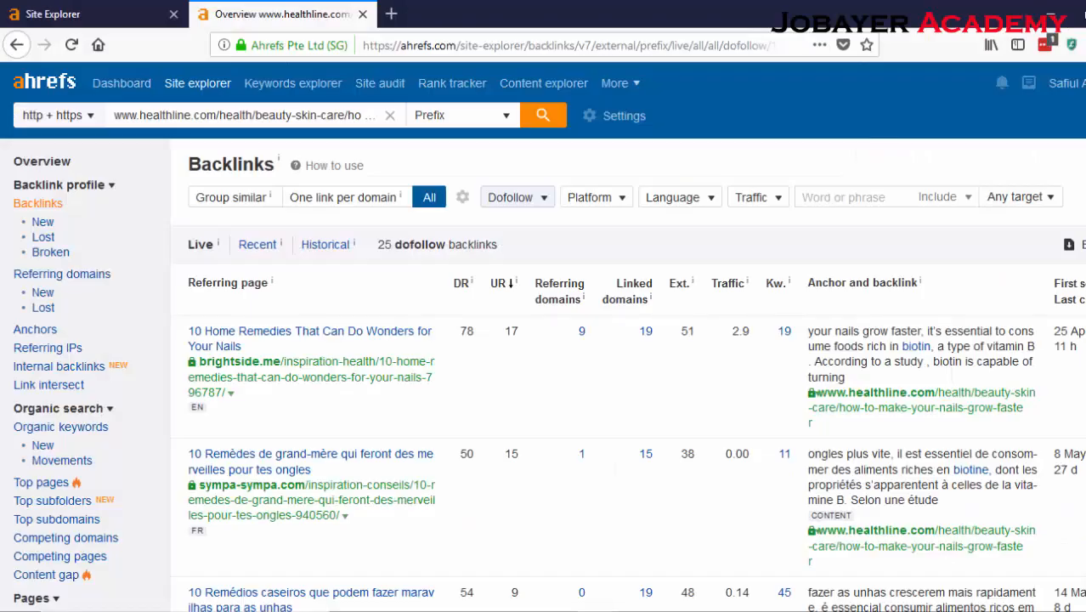
- Close the Ahrefs tab with the dofollow backlinks and read the rest of the SEO Review Tools backlink list in Chrome
left_click(363, 14)
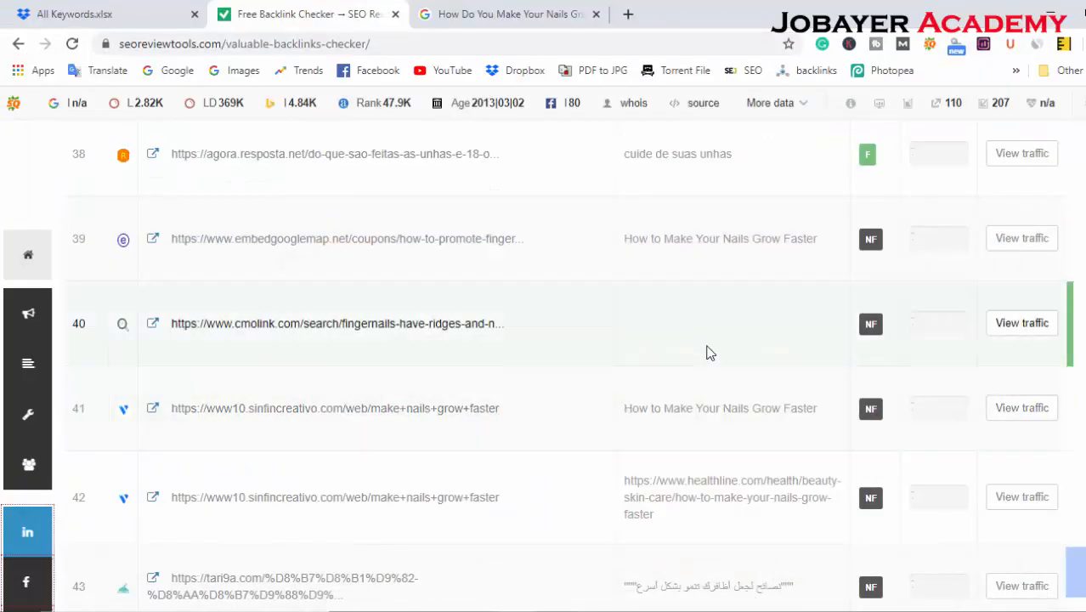
scroll(710, 353, "down", 5)
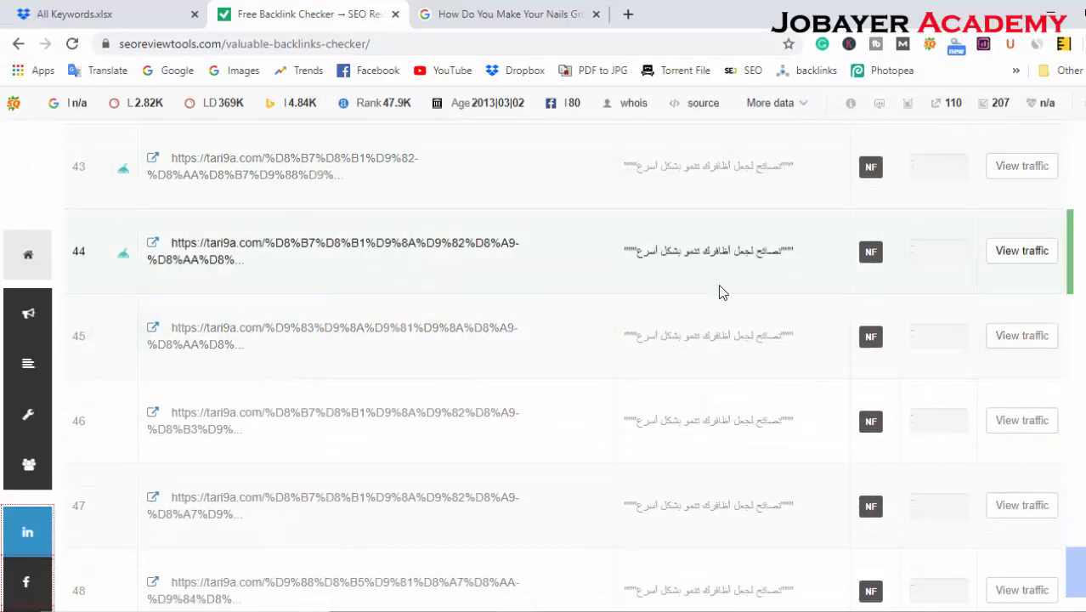
scroll(718, 374, "down", 12)
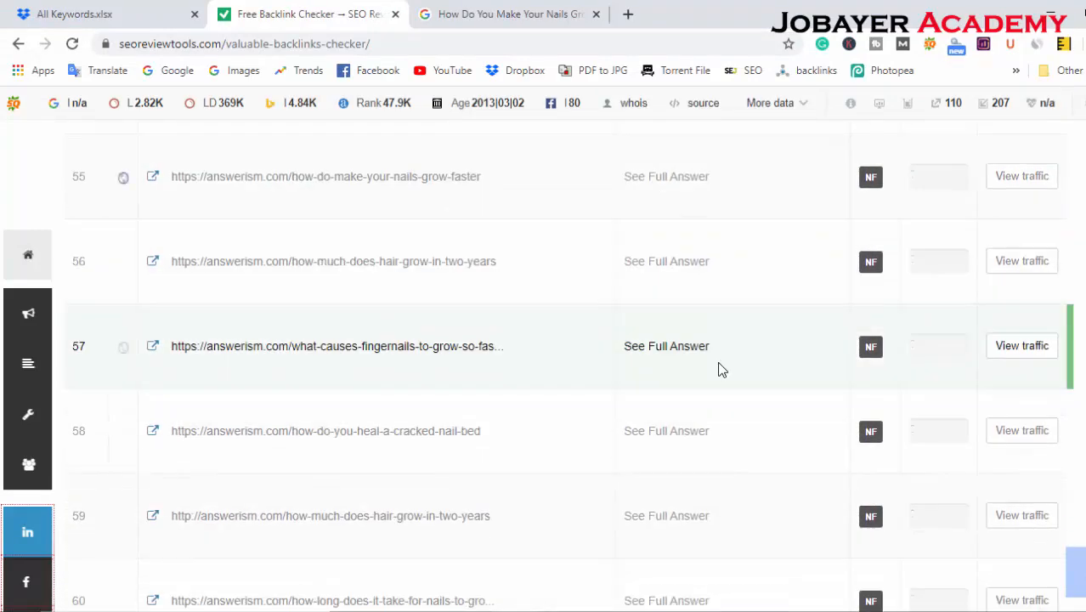
scroll(719, 370, "down", 7)
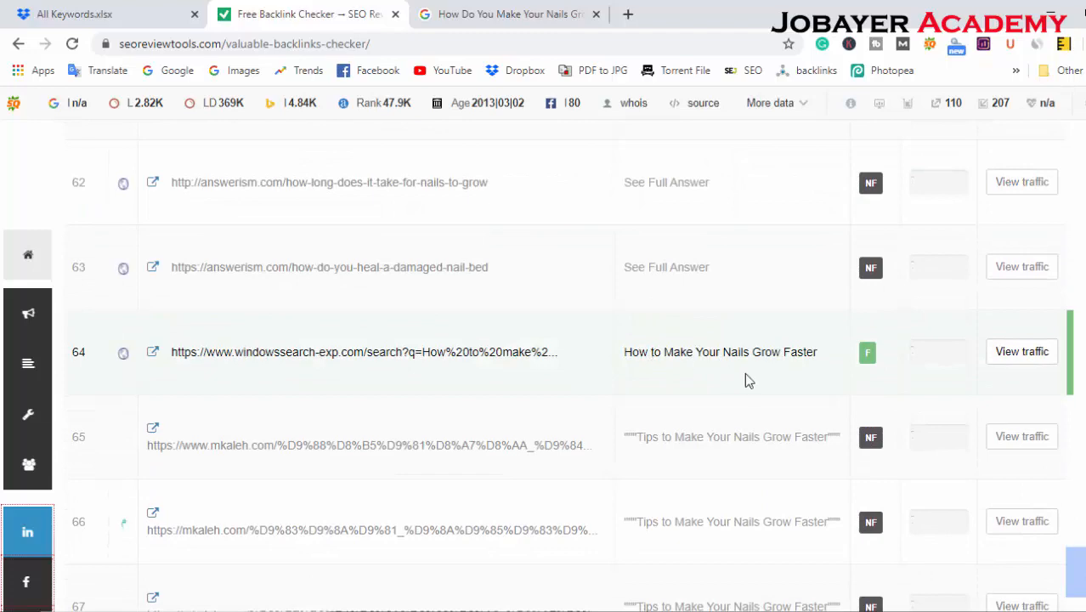
scroll(745, 378, "down", 5)
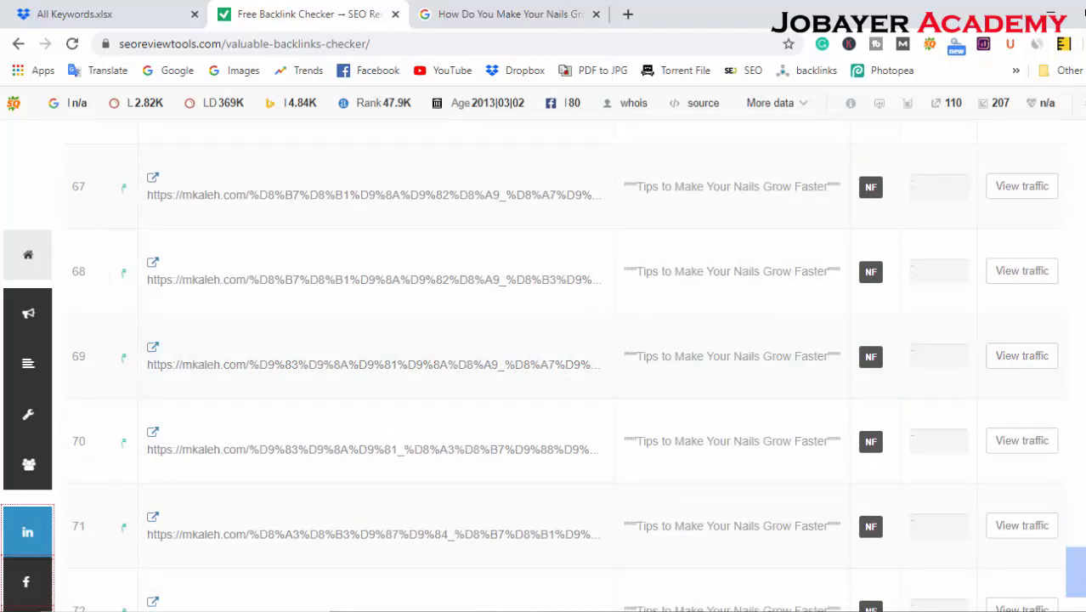
scroll(565, 365, "down", 20)
- Go back to the report's summary cards and check the number of Referring IP's pointing to the page
scroll(565, 366, "up", 20)
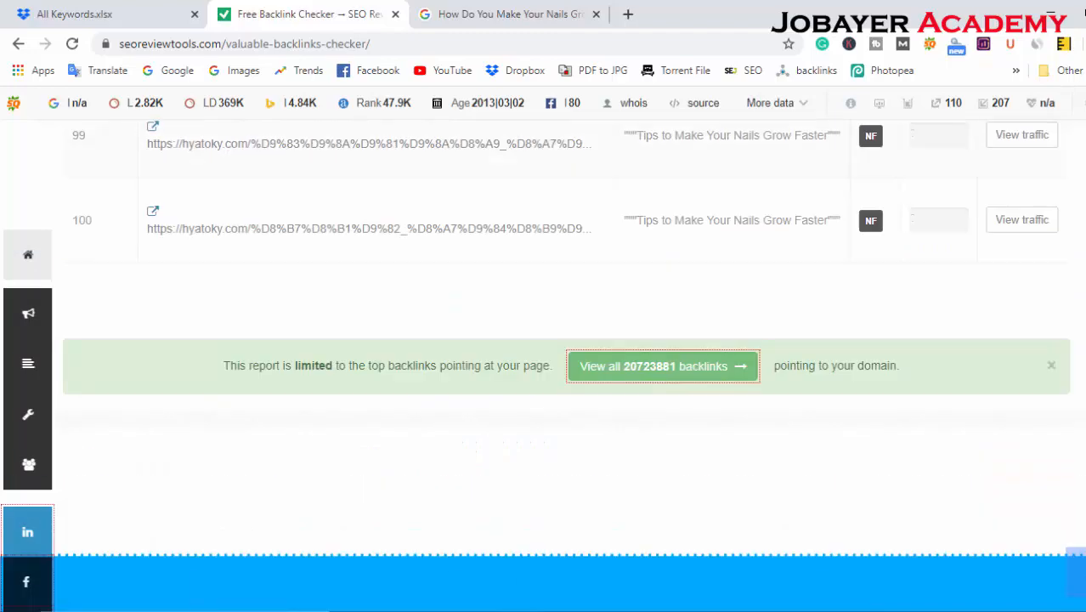
scroll(566, 366, "up", 3)
scroll(565, 366, "up", 20)
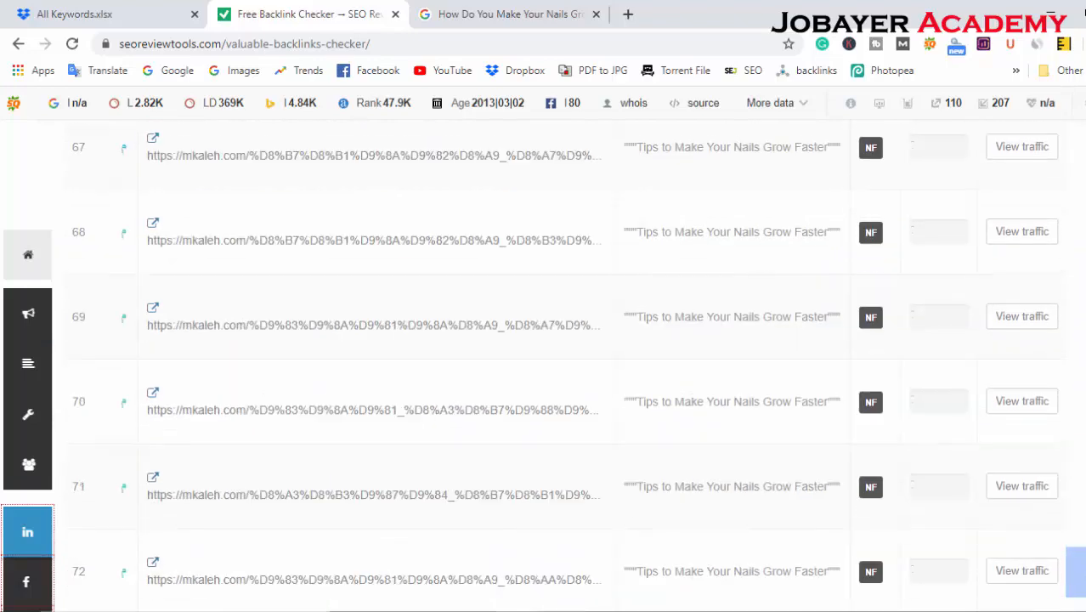
scroll(786, 349, "down", 3)
scroll(786, 352, "down", 9)
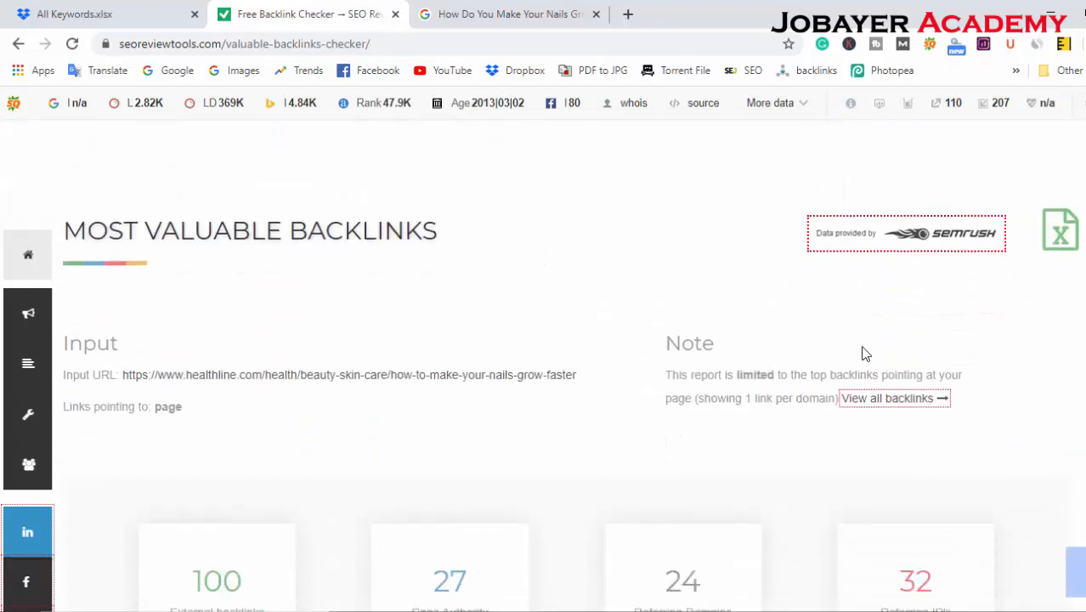
left_click_drag(899, 304, 937, 306)
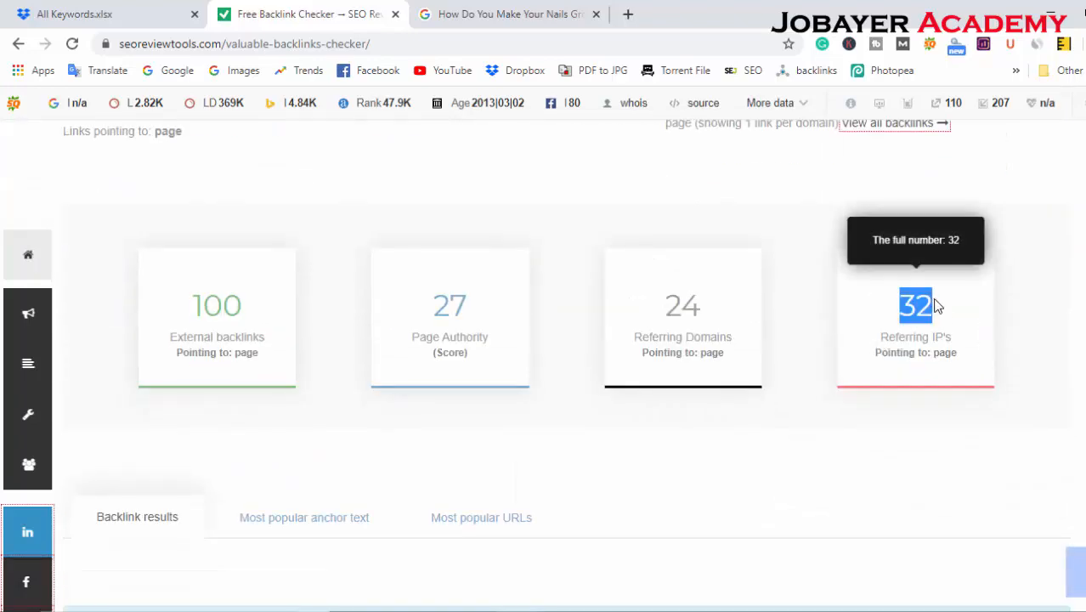
left_click(1083, 329)
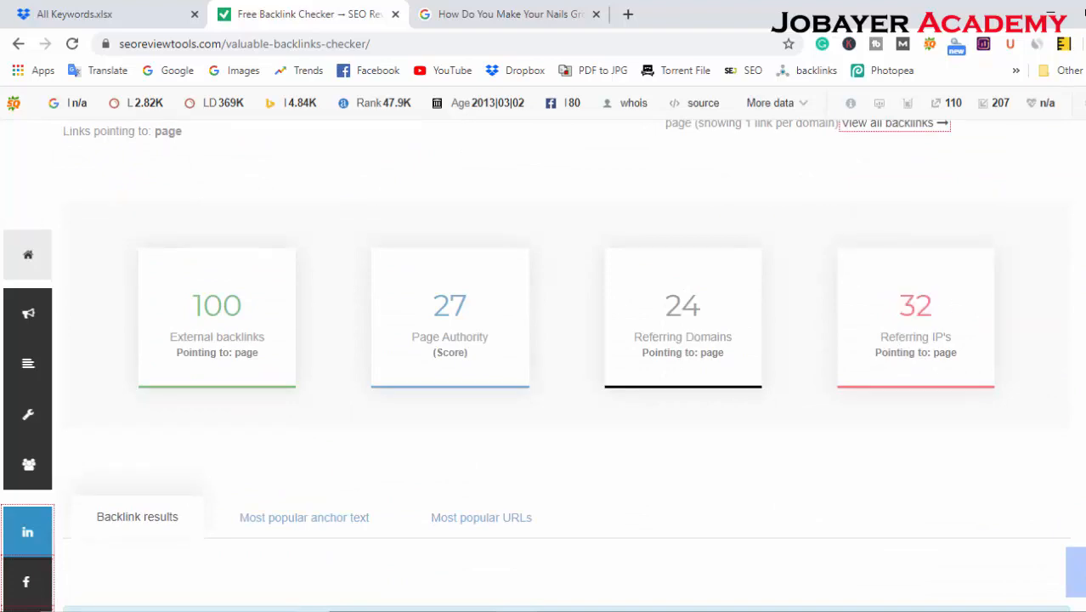
- Review the report's input details and the anchors and follow status of the top entries in the backlink results
scroll(1045, 284, "up", 9)
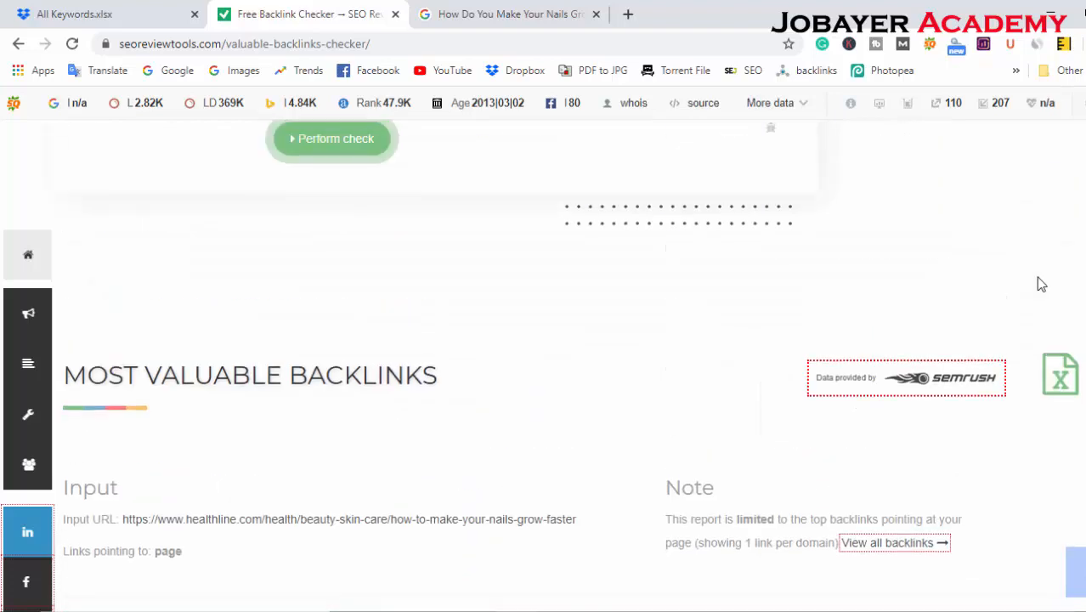
scroll(637, 400, "down", 11)
scroll(717, 383, "down", 7)
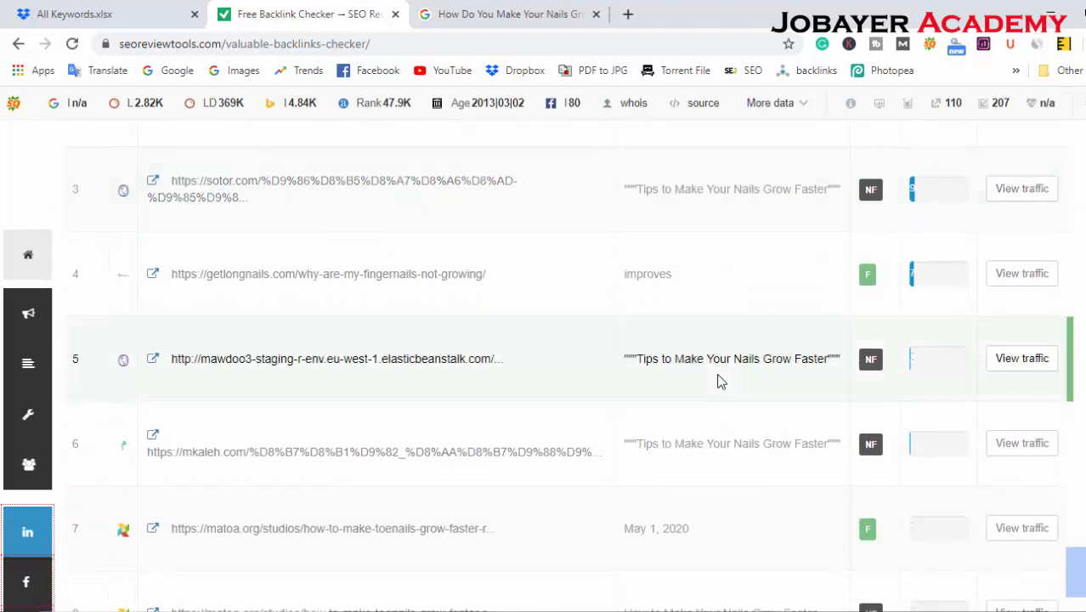
scroll(225, 292, "up", 2)
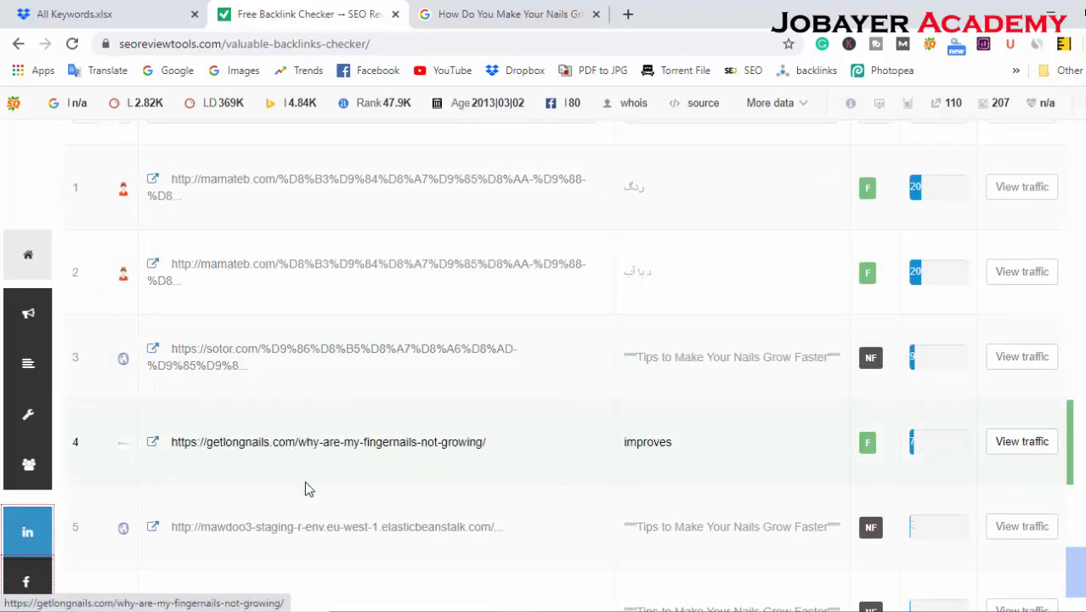
- Switch to Ahrefs, review the backlink breakdown of the healthline.com page and open its organic keywords report
scroll(347, 505, "down", 5)
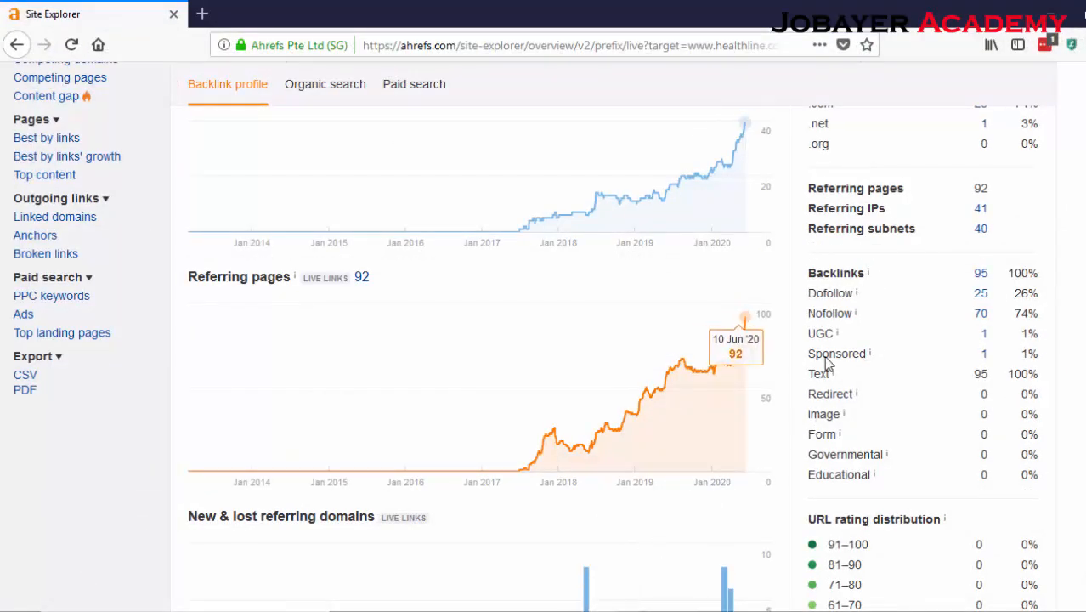
scroll(755, 333, "up", 7)
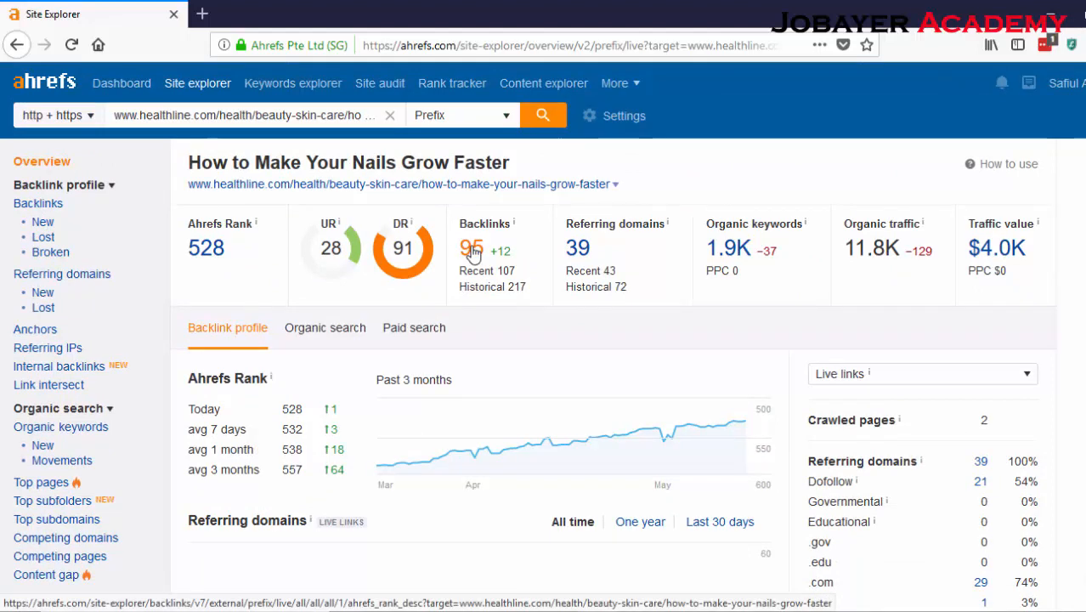
left_click(736, 252)
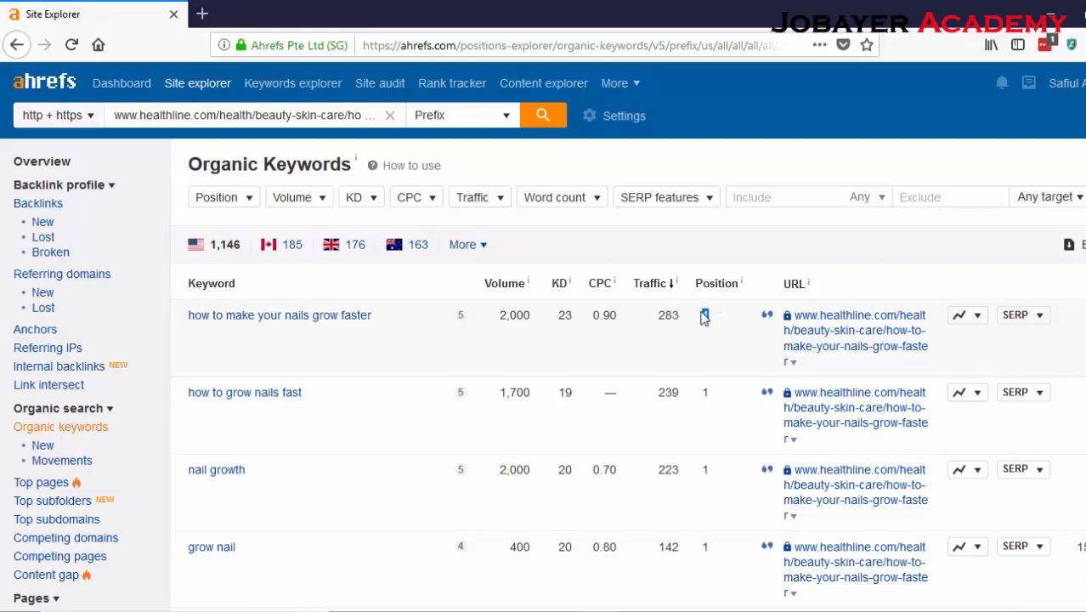
- Examine the keywords, volumes and ranking positions throughout the first page of the organic keywords report
scroll(691, 372, "down", 8)
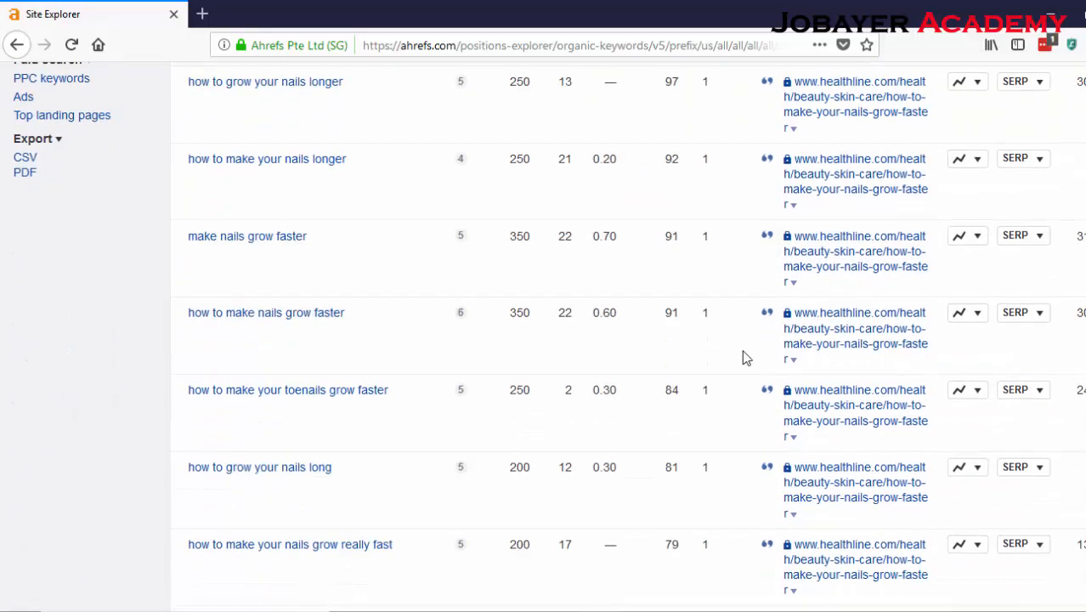
scroll(742, 357, "down", 7)
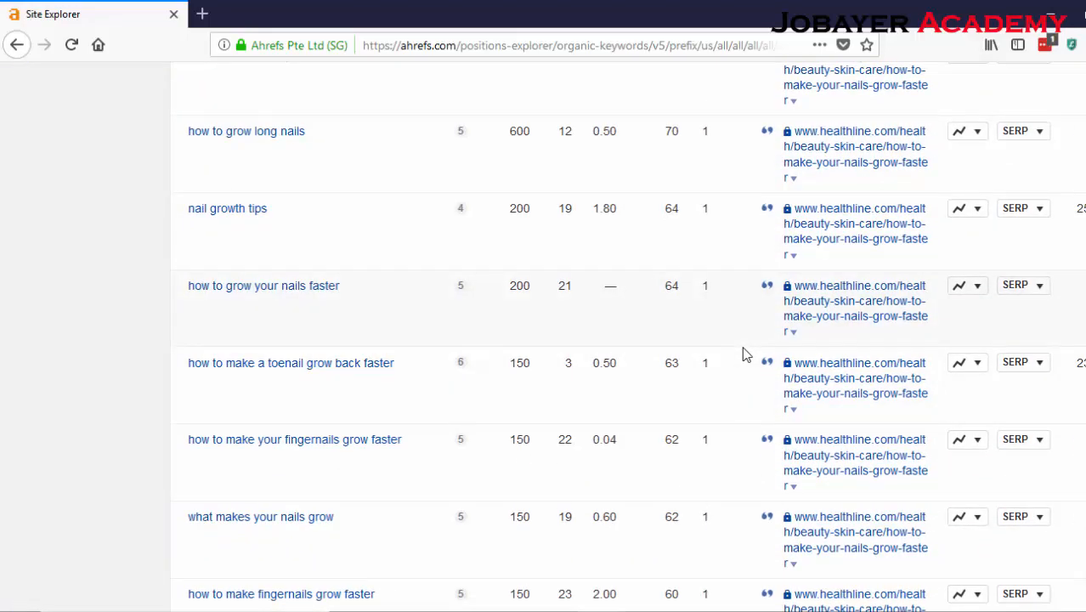
scroll(743, 356, "down", 14)
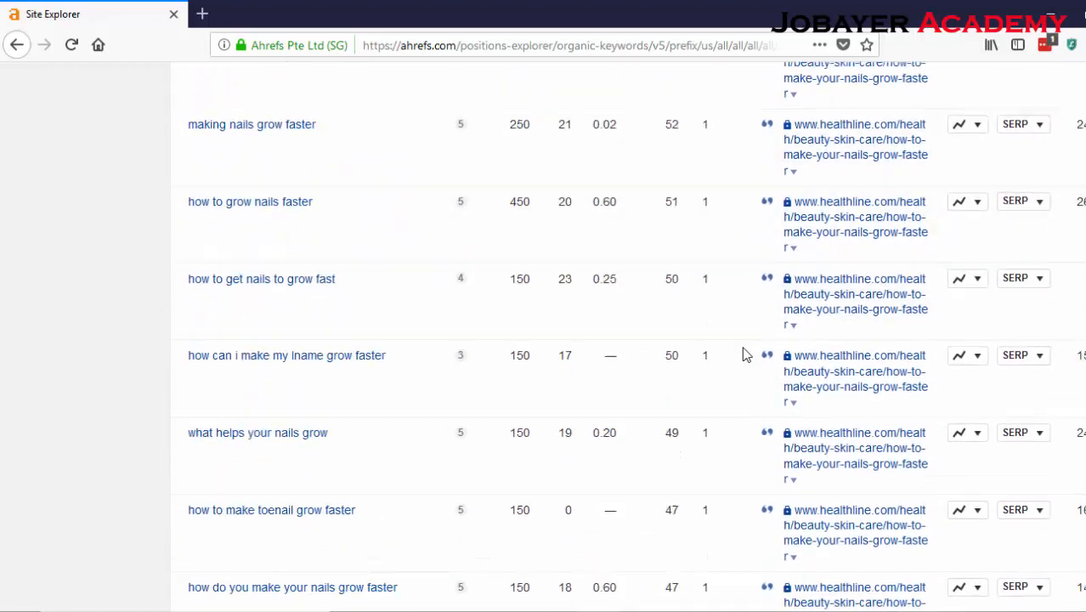
scroll(742, 355, "down", 13)
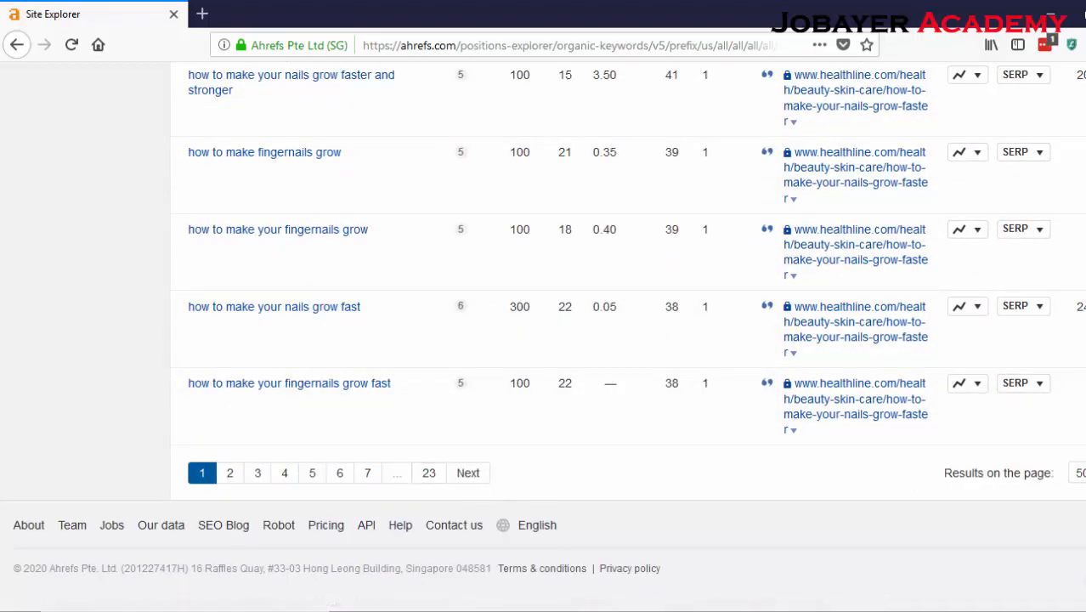
scroll(543, 337, "up", 20)
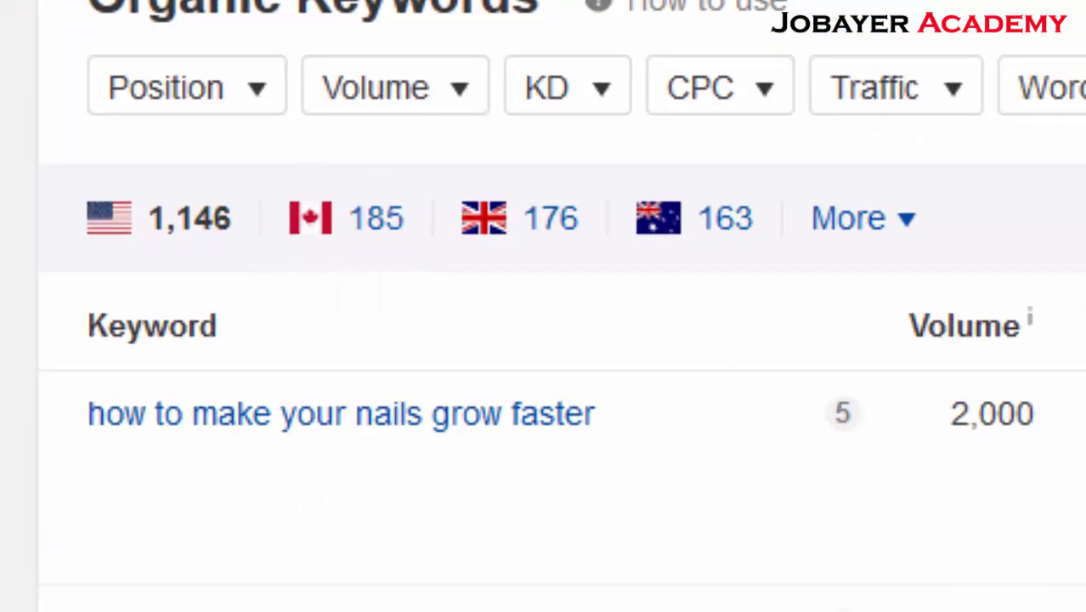
scroll(250, 214, "down", 10)
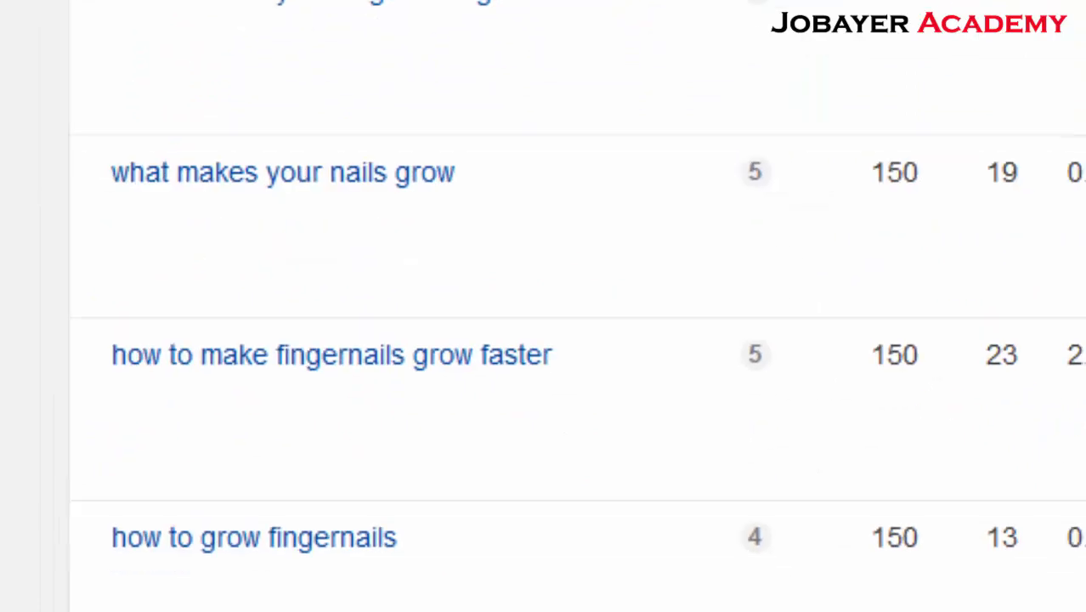
scroll(459, 450, "down", 10)
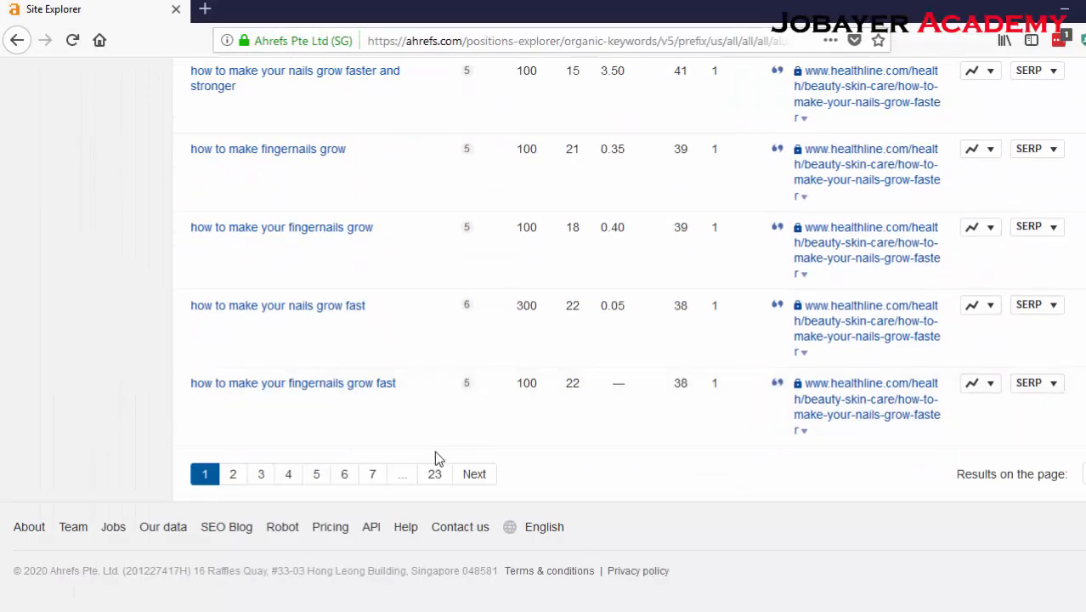
- Open page 23 of the organic keywords and check the positions of entries such as "men with black nails"
left_click(435, 473)
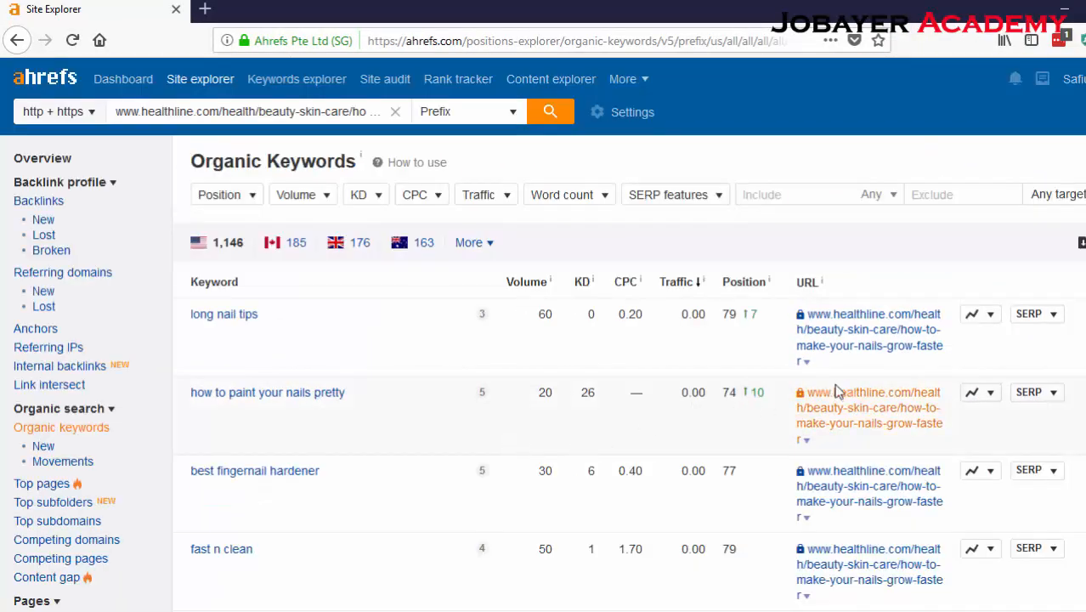
scroll(740, 383, "down", 15)
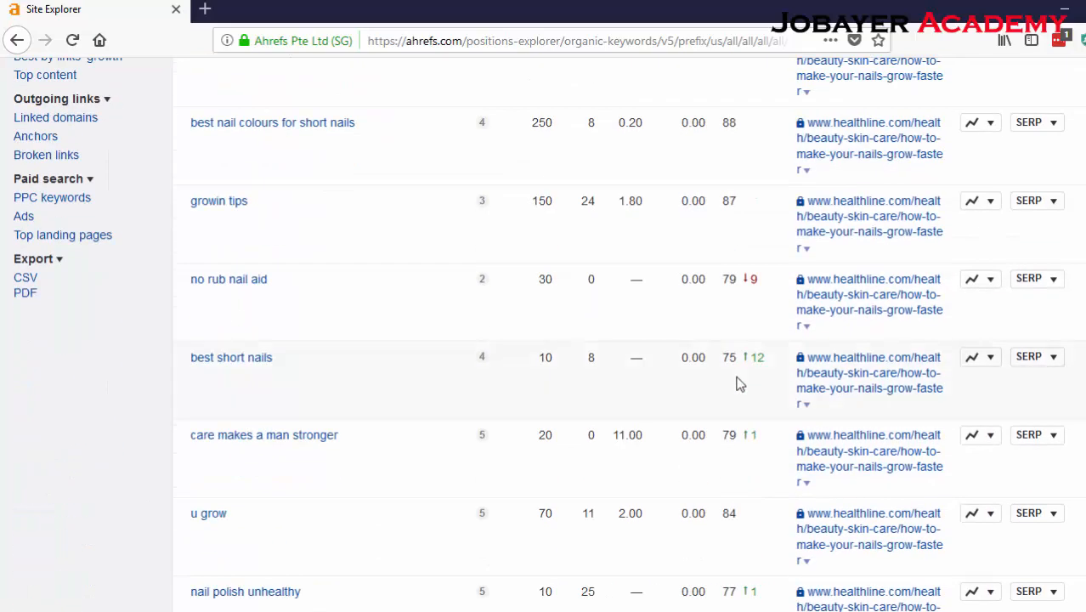
scroll(738, 384, "down", 5)
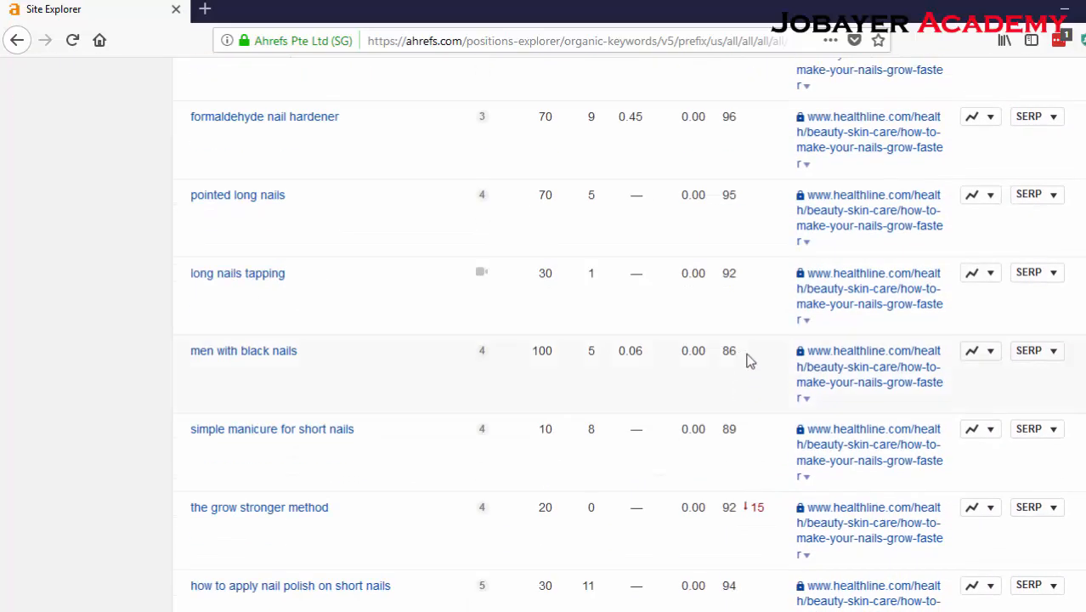
double_click(727, 351)
scroll(747, 446, "down", 4)
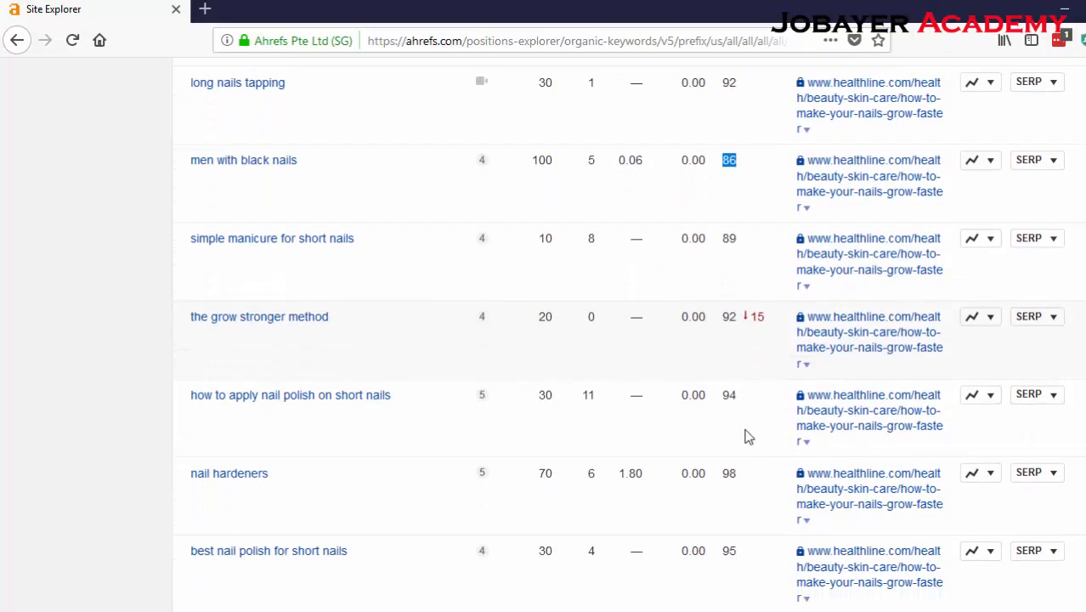
double_click(730, 313)
scroll(717, 432, "down", 12)
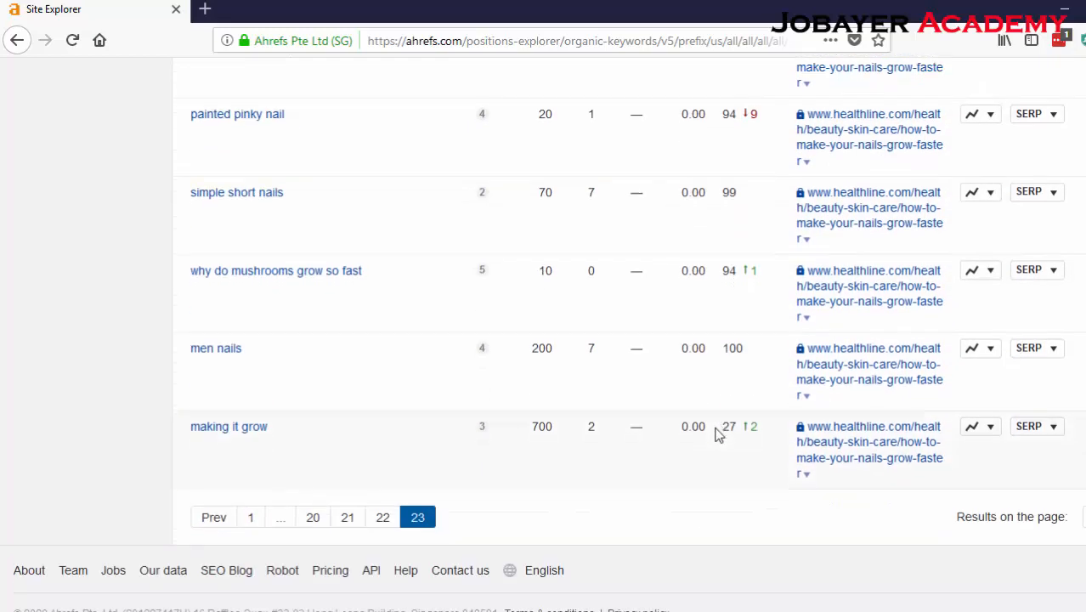
- Open page 20 of the organic keywords and check the positions and position changes of "faster home" and "proper fingernail length"
left_click(309, 478)
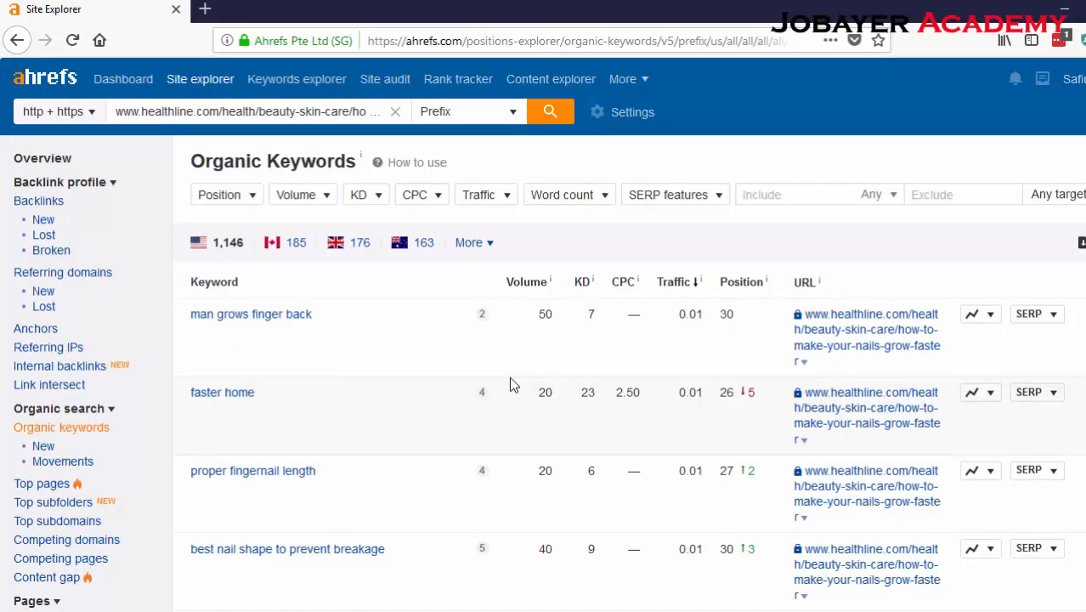
double_click(725, 392)
left_click_drag(757, 392, 720, 392)
left_click(757, 392)
double_click(749, 470)
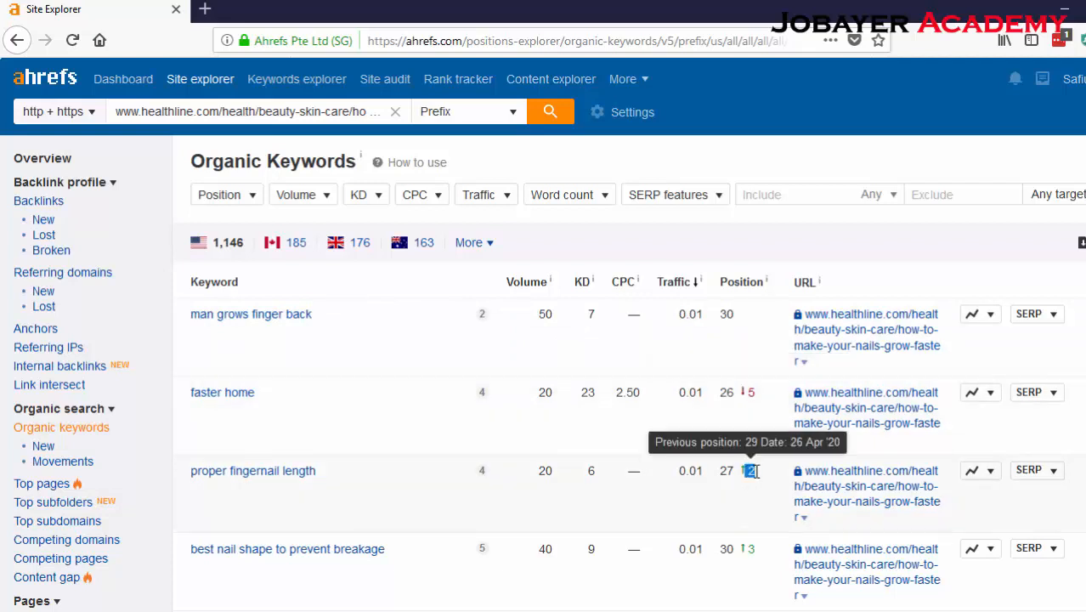
double_click(727, 470)
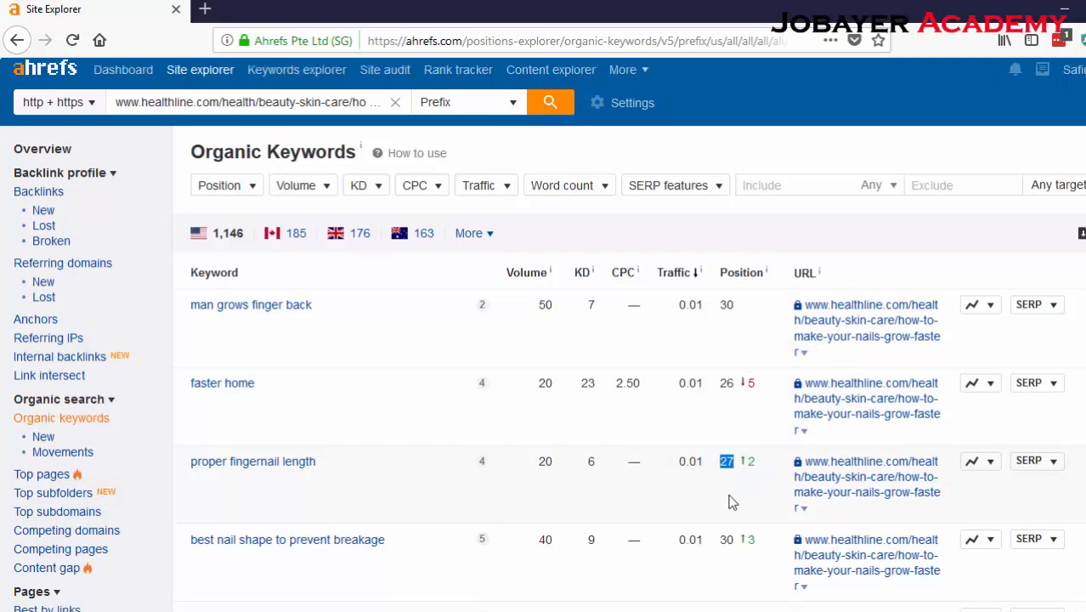
scroll(730, 501, "down", 2)
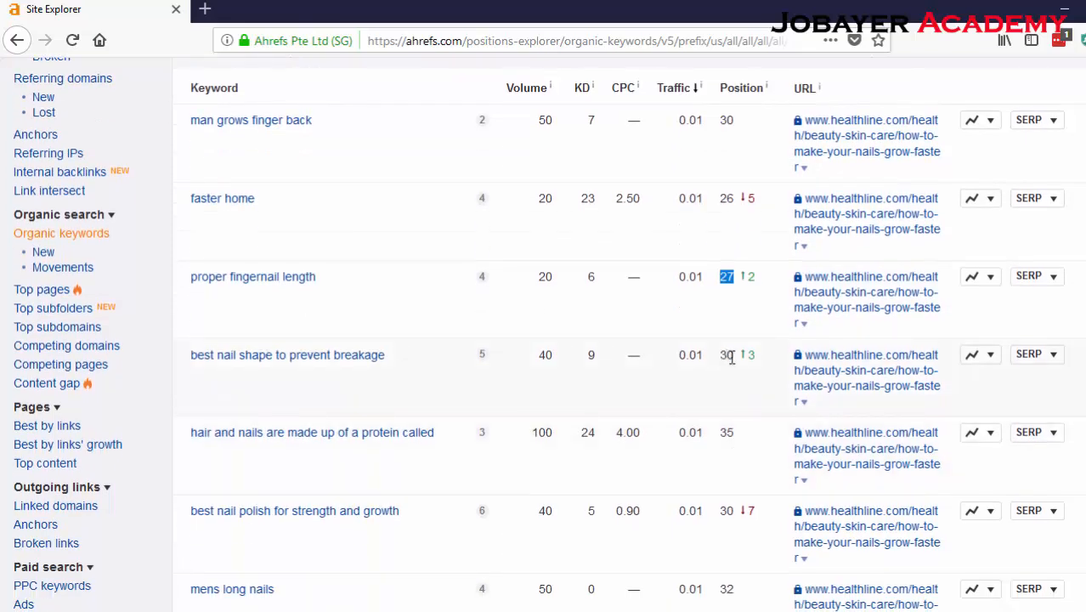
- Check the positions and position changes of the remaining keywords on page 20 of the organic keywords report
scroll(737, 370, "down", 3)
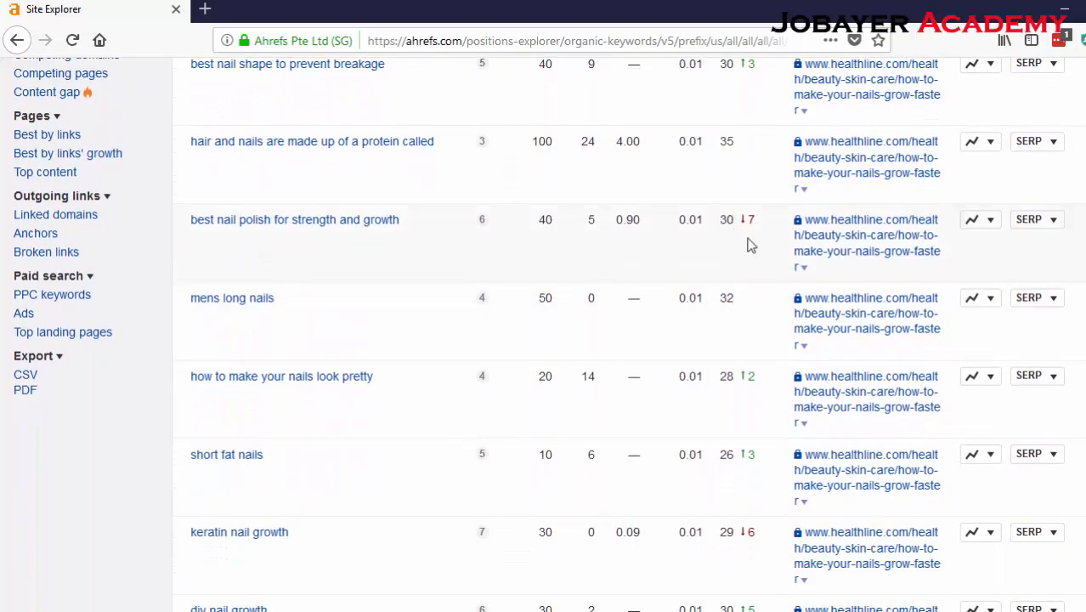
scroll(749, 245, "down", 20)
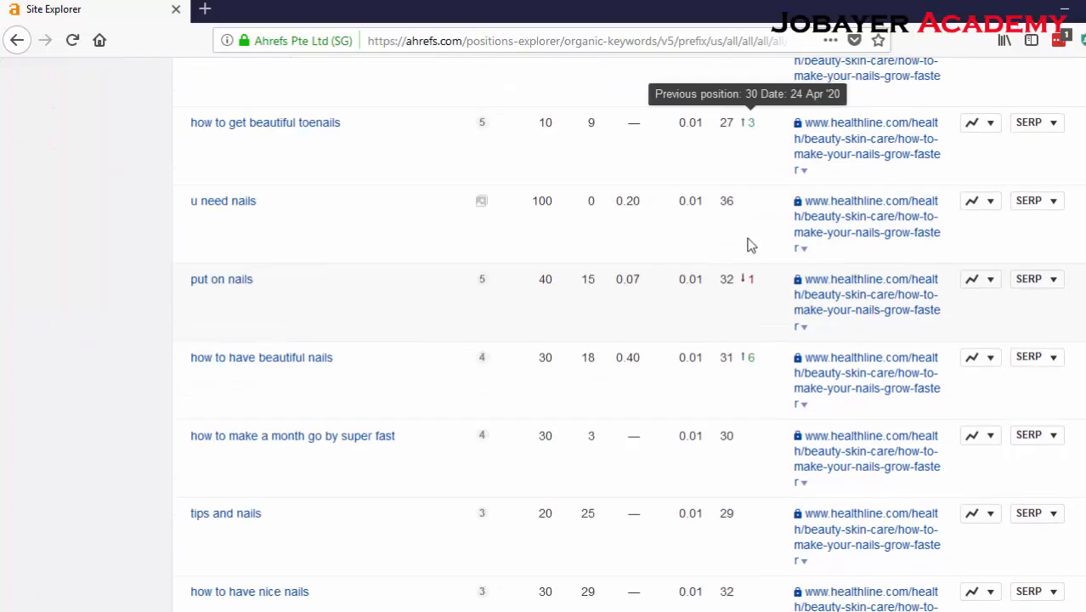
scroll(558, 482, "down", 5)
scroll(558, 481, "up", 20)
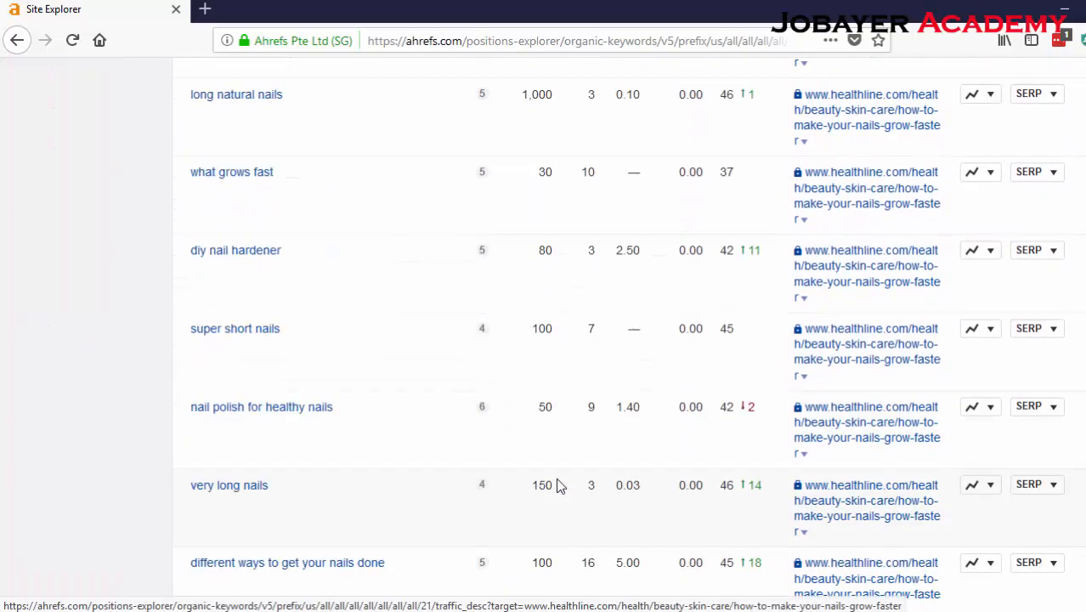
scroll(558, 485, "up", 4)
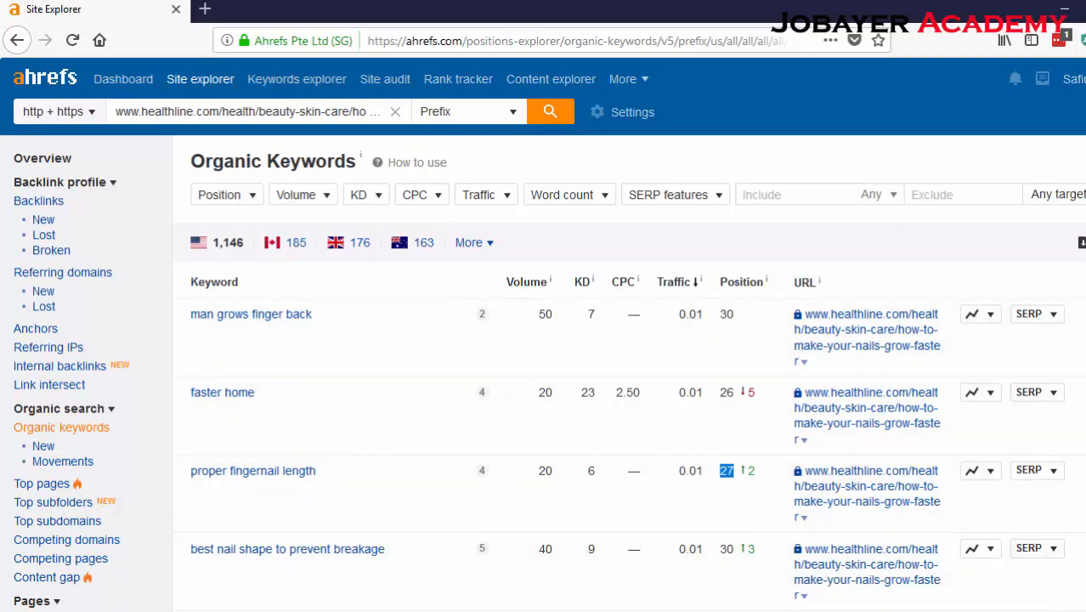
- Switch to the Backlink Analysis workbook in Excel and enter 5 as the Rlavent count for the healthline.com link
key("alt+Tab")
key("Escape")
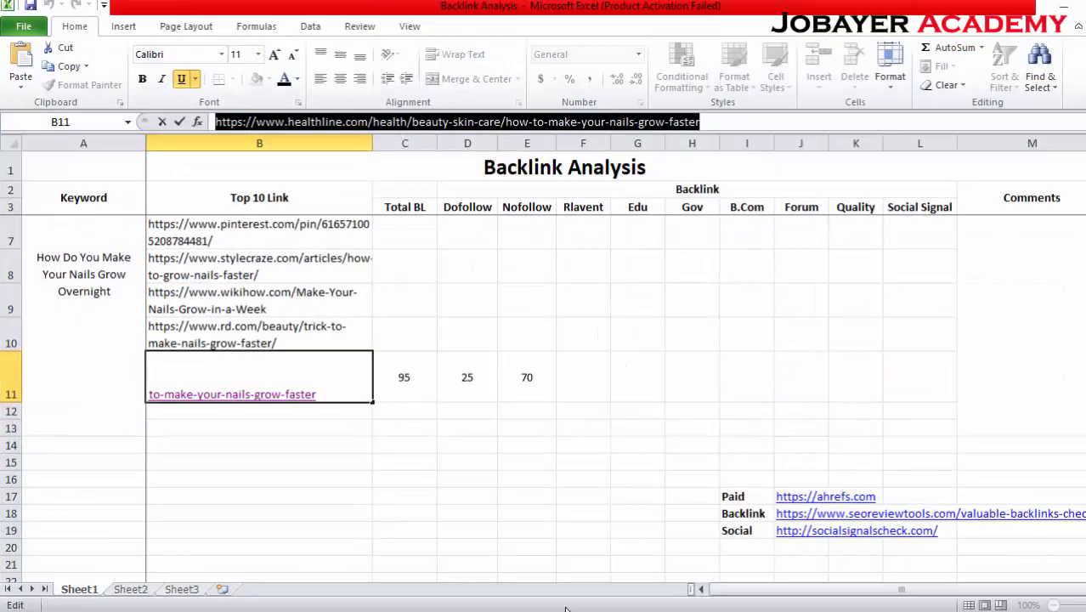
left_click(306, 479)
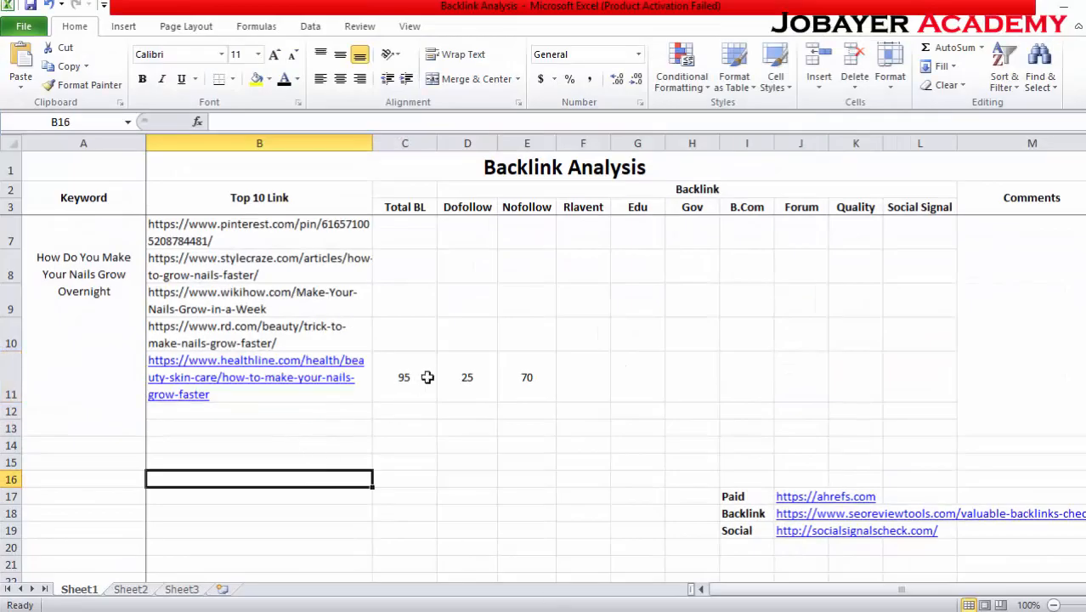
left_click(580, 367)
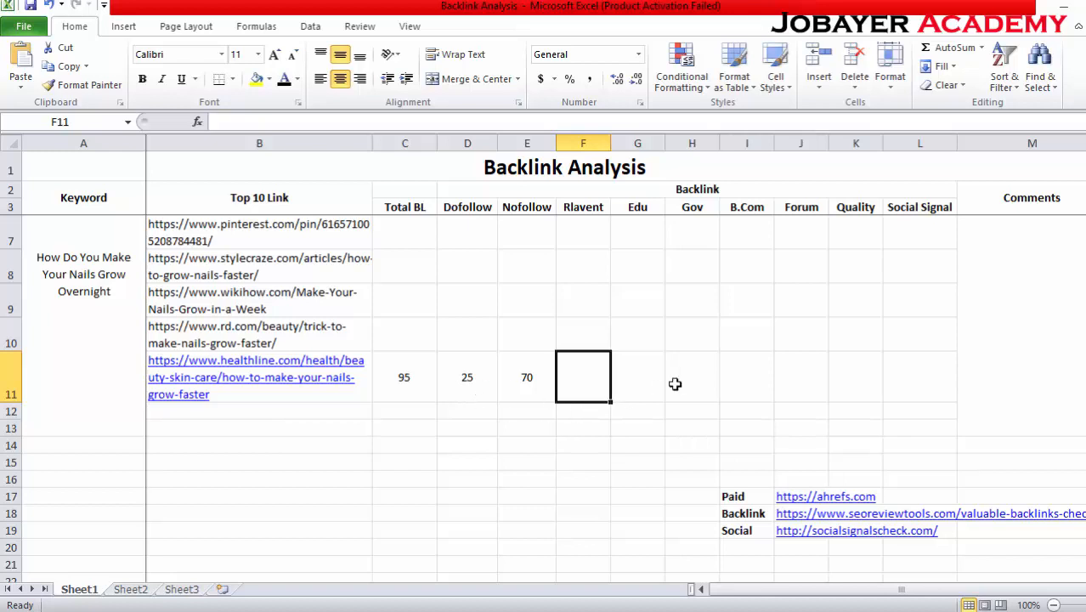
type("5")
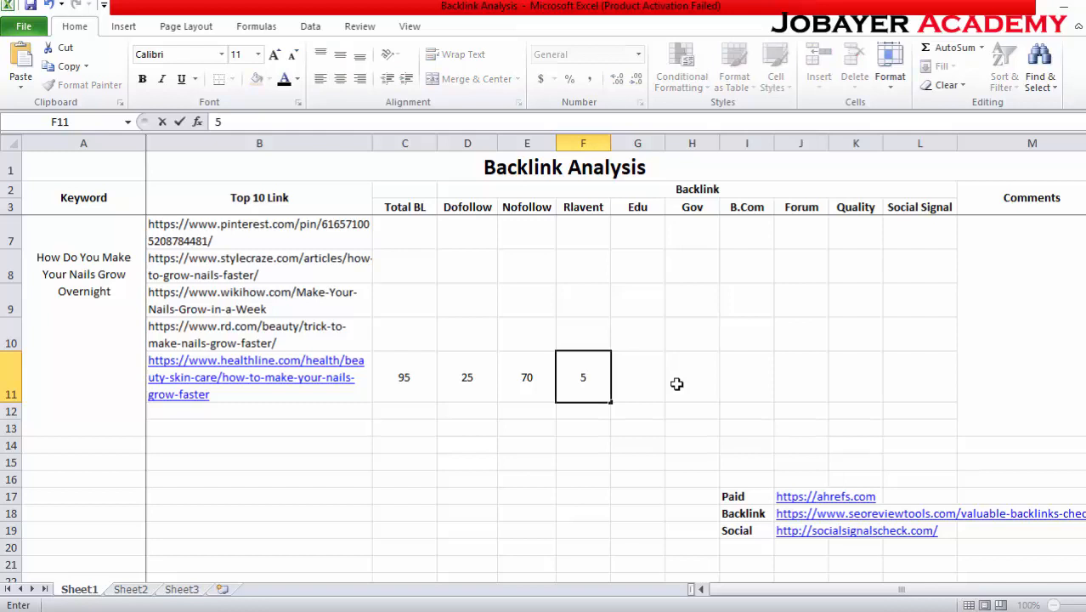
left_click(401, 382)
left_click(582, 376)
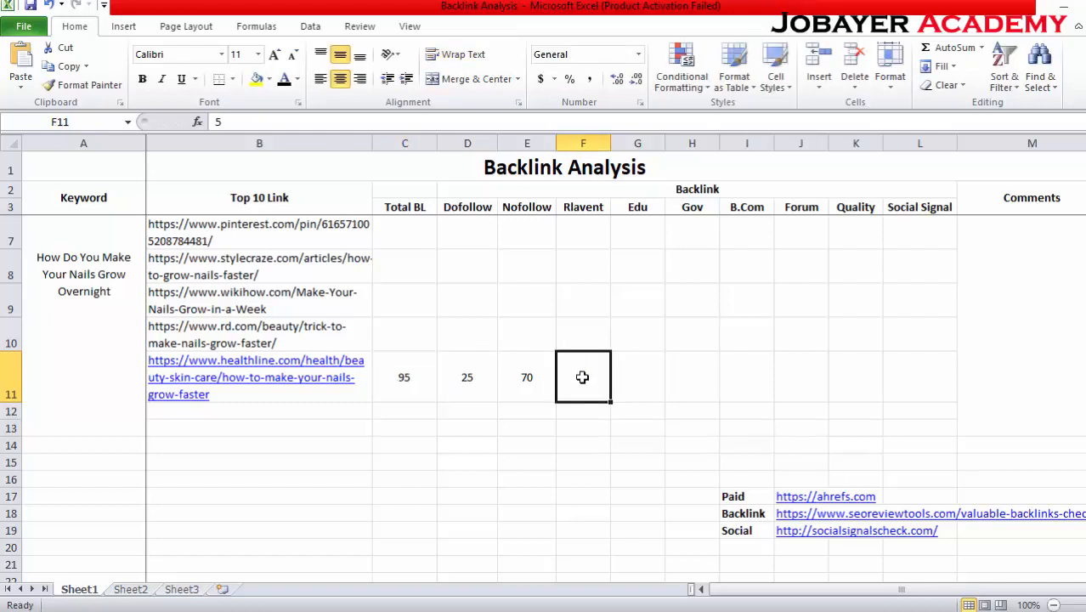
- Enter 2 as the Edu count and 1 as the Gov count in the healthline.com row
left_click(635, 378)
type("2")
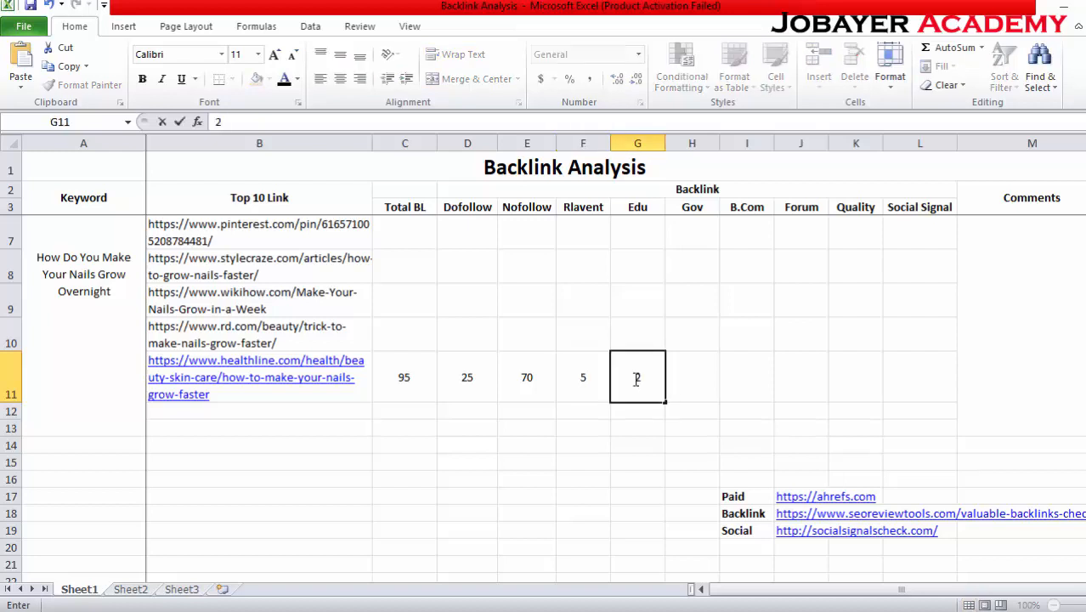
left_click(679, 371)
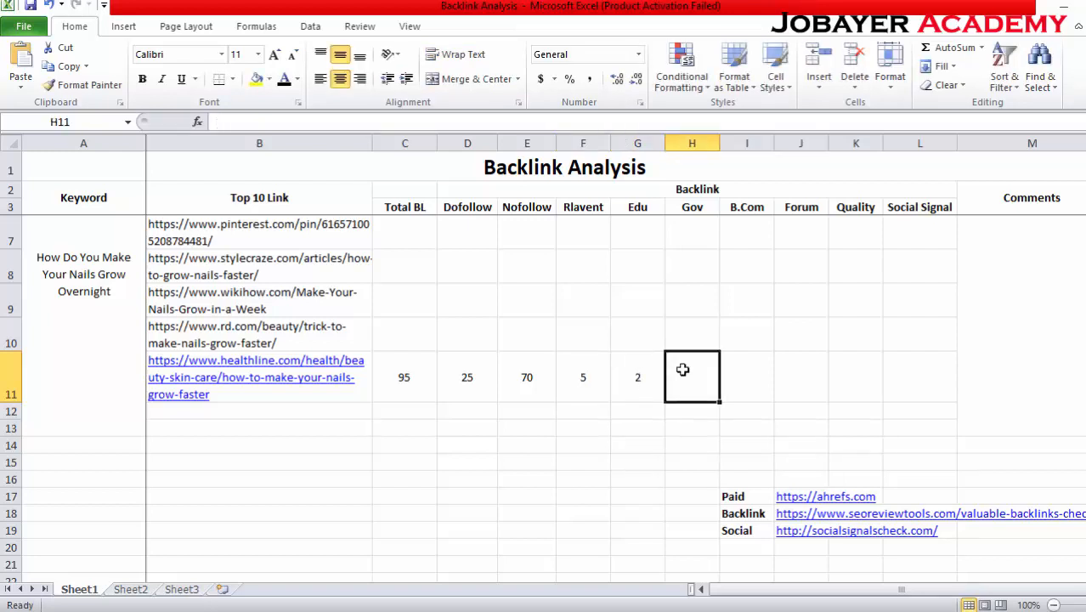
type("1")
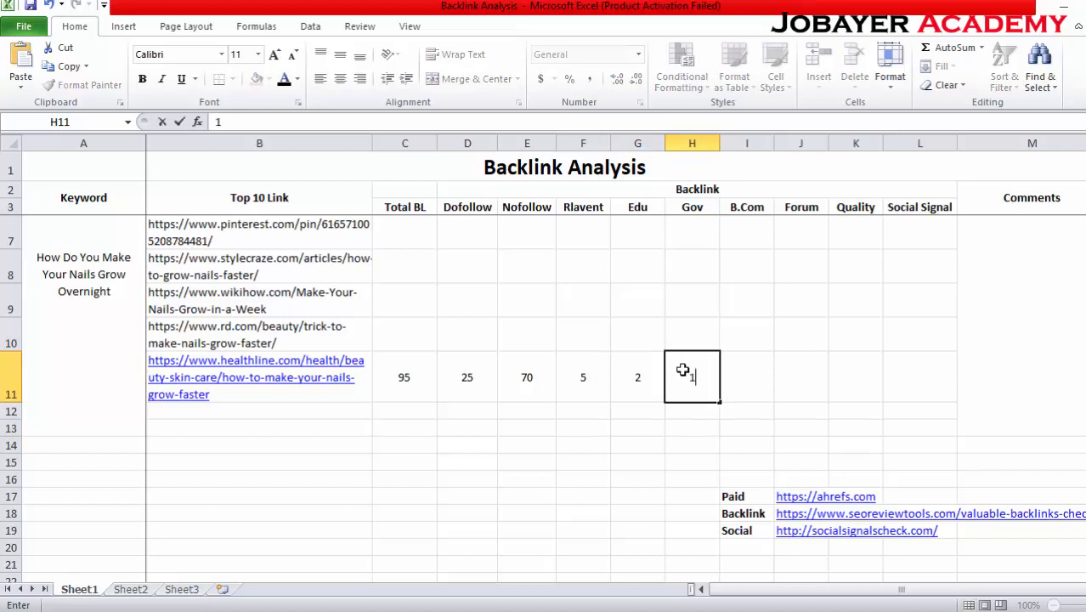
left_click(753, 368)
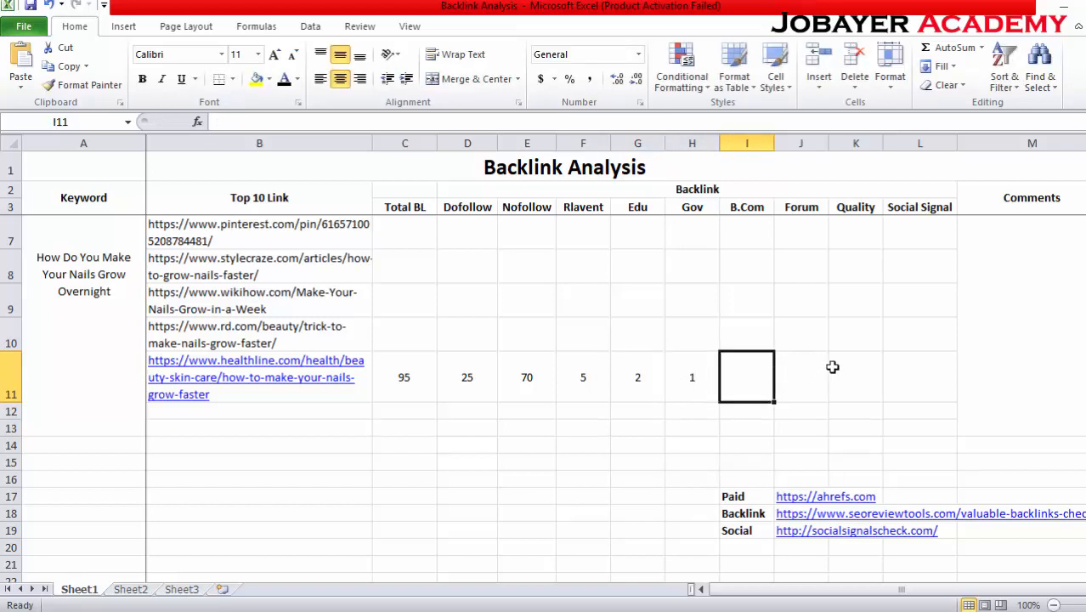
- Review the healthline.com row across all backlink columns and the unfilled cells of the other links
left_click_drag(914, 368, 481, 367)
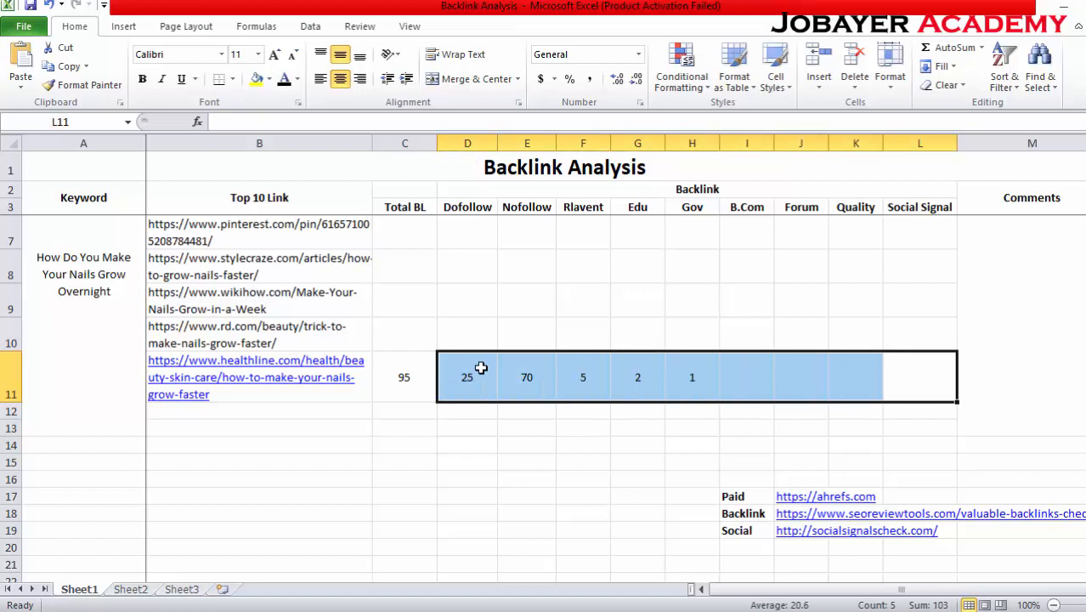
left_click(949, 360)
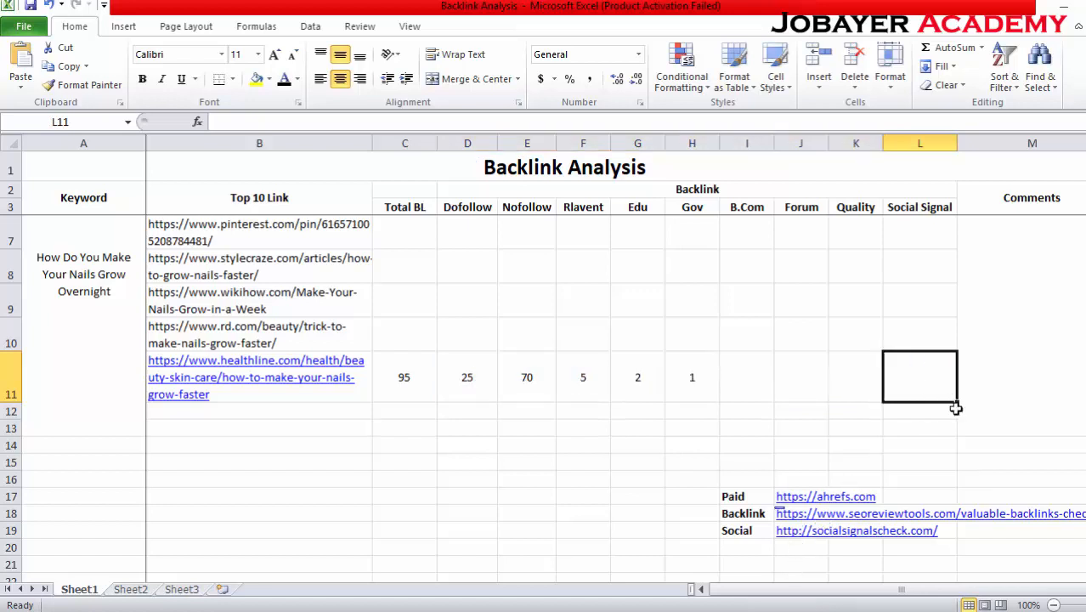
left_click(922, 442)
left_click(911, 380)
left_click_drag(403, 371, 893, 371)
scroll(340, 476, "up", 1)
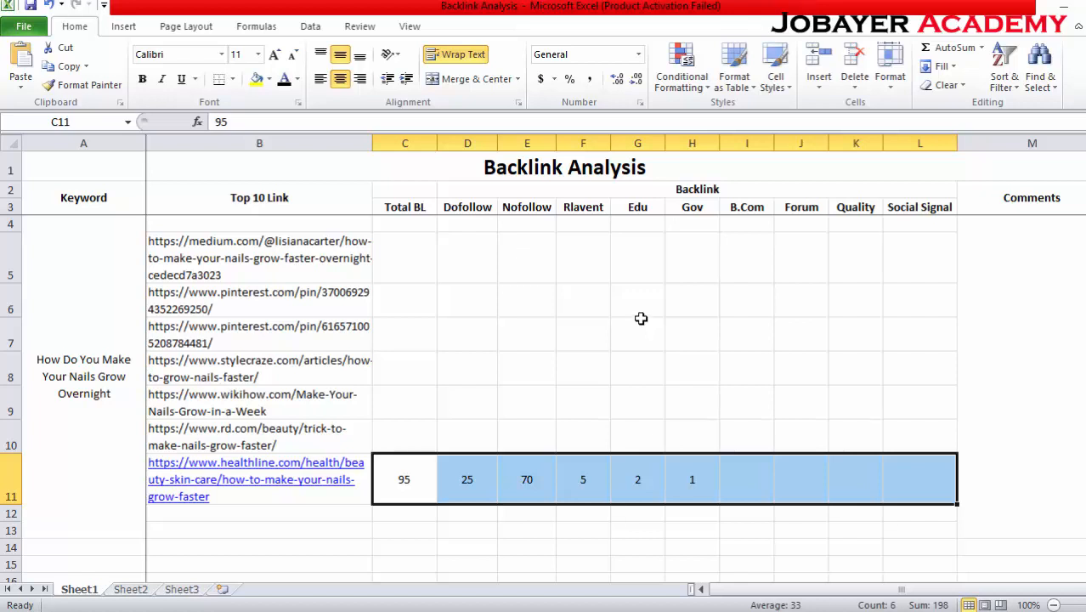
left_click(1014, 481)
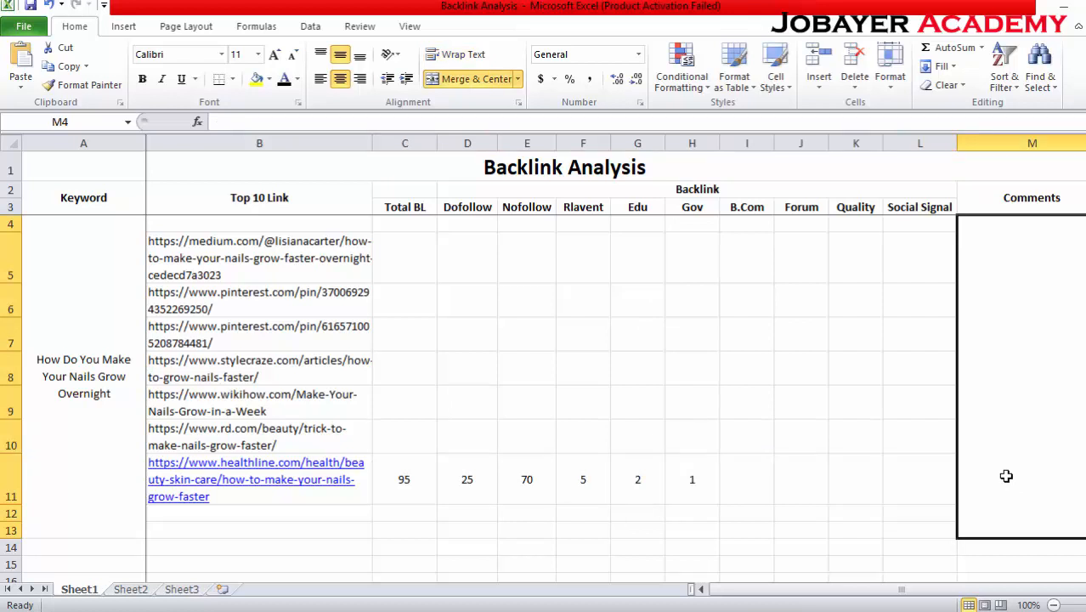
left_click_drag(386, 250, 897, 467)
left_click(758, 423)
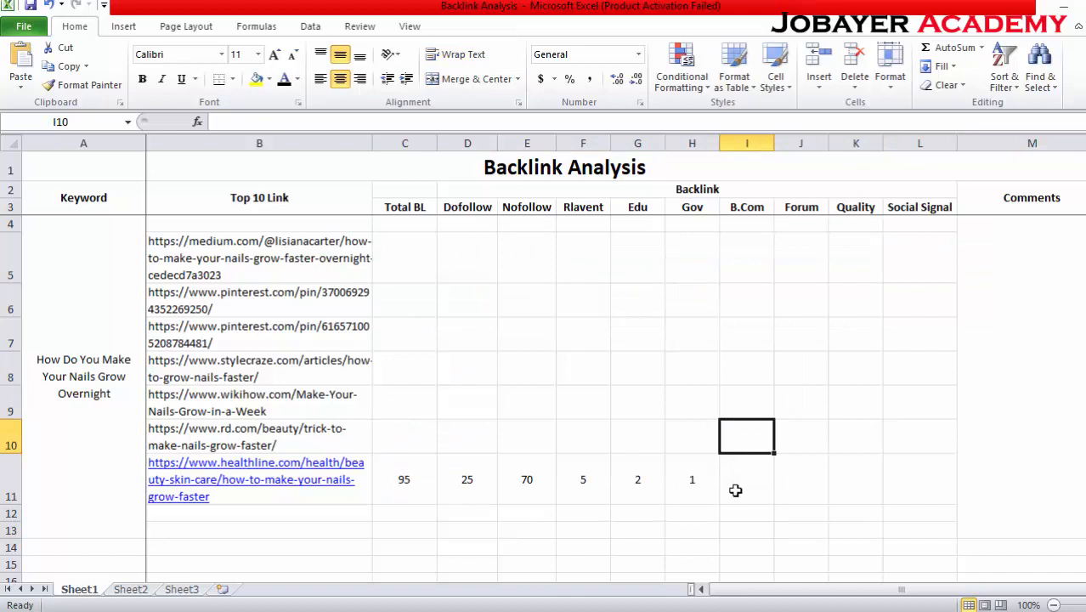
- Enter 9 as the Forum backlink count in the healthline.com row
left_click(794, 472)
type("9")
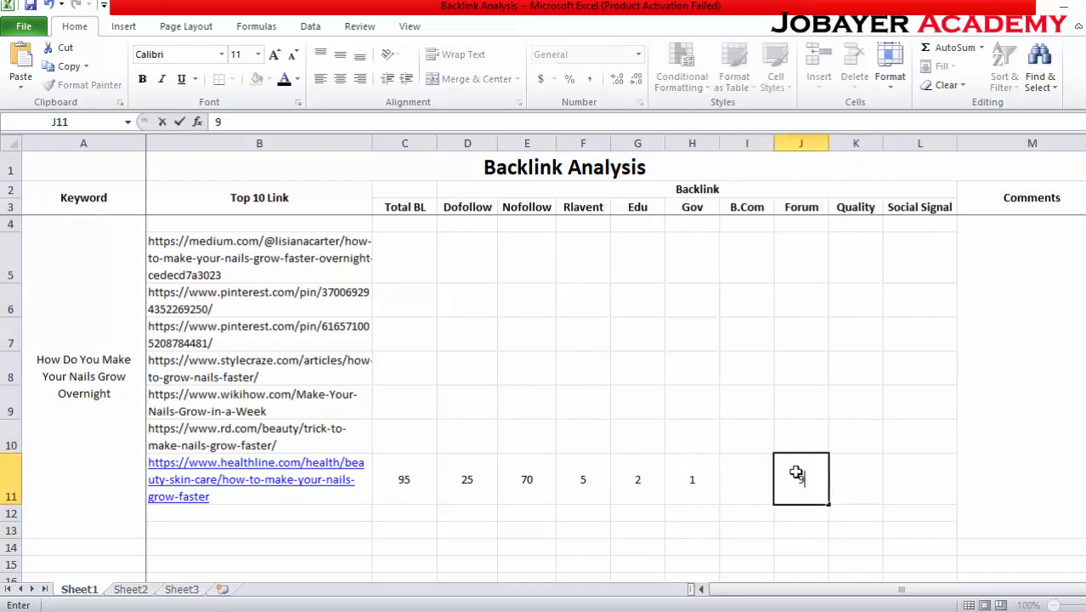
left_click(845, 478)
left_click(931, 472)
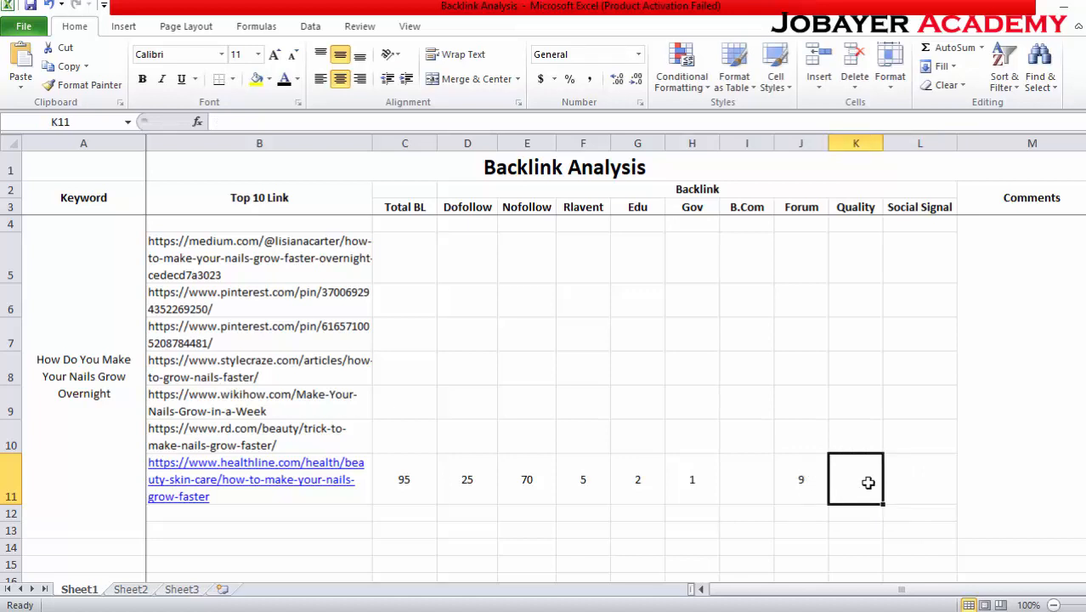
- Compare the Total BL, Dofollow, Rlavent, Edu and Gov figures entered for the healthline.com link
left_click(582, 484)
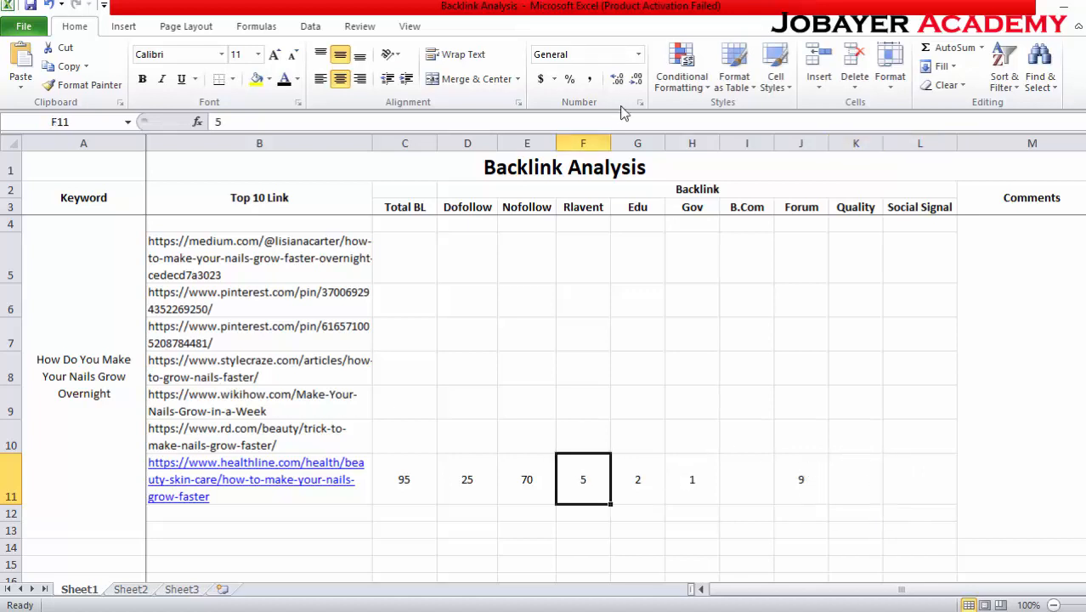
left_click(640, 474)
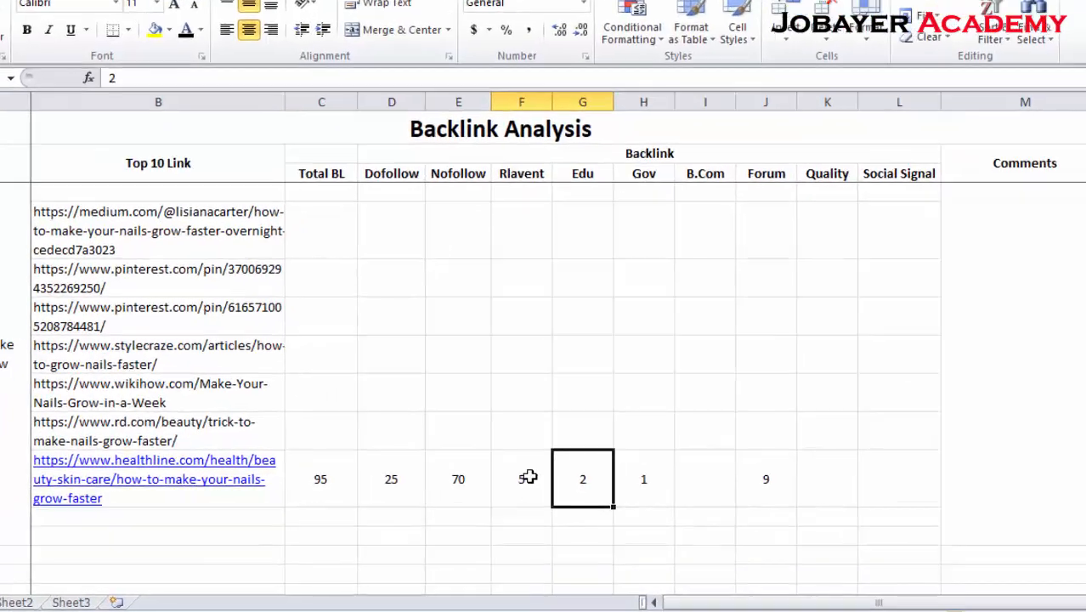
left_click(589, 479)
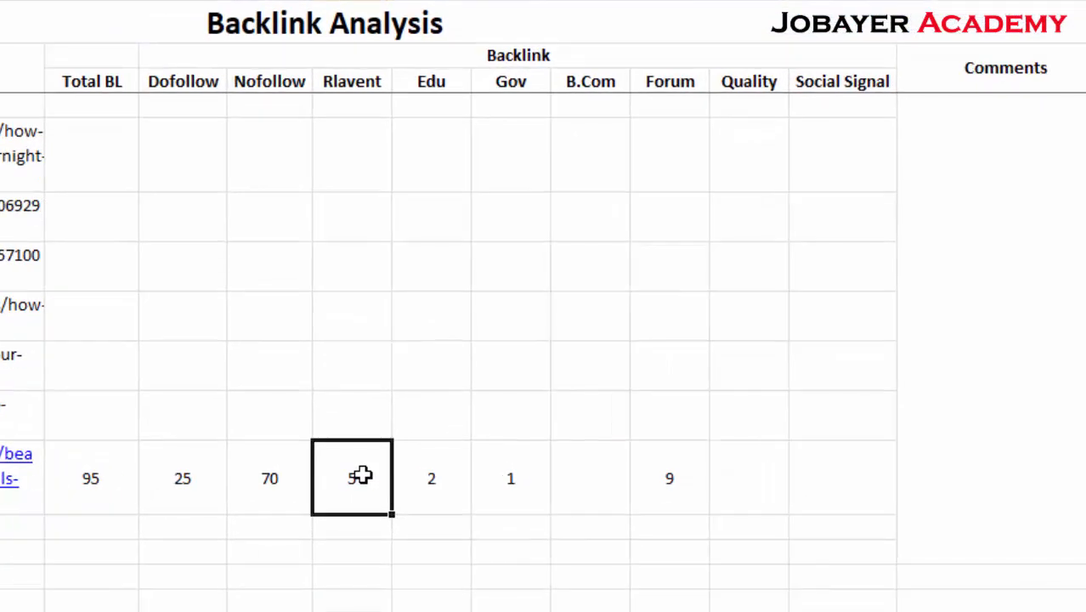
left_click(453, 474)
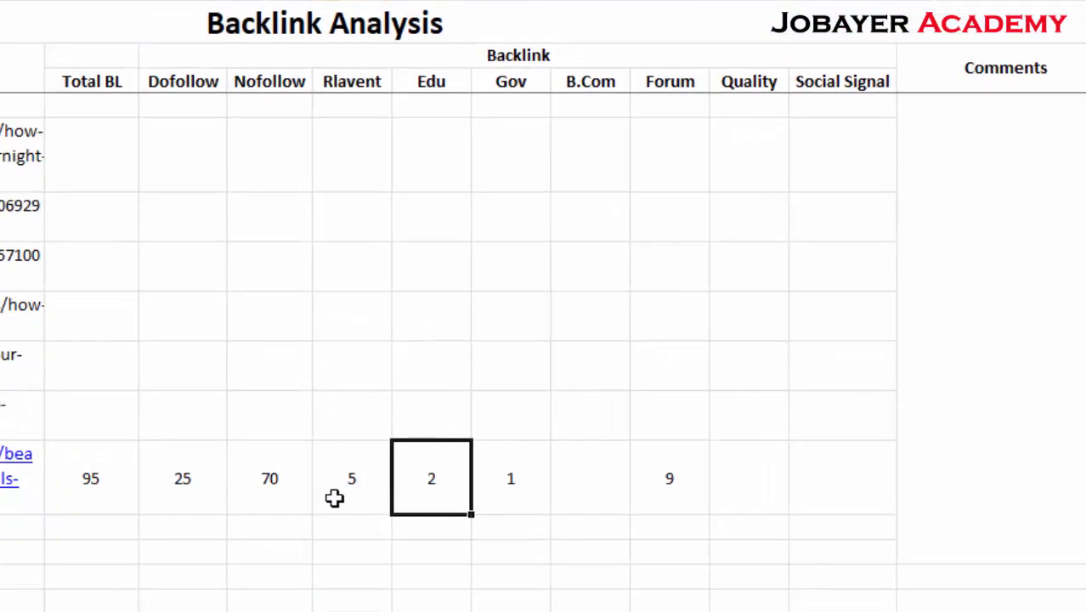
left_click(334, 499)
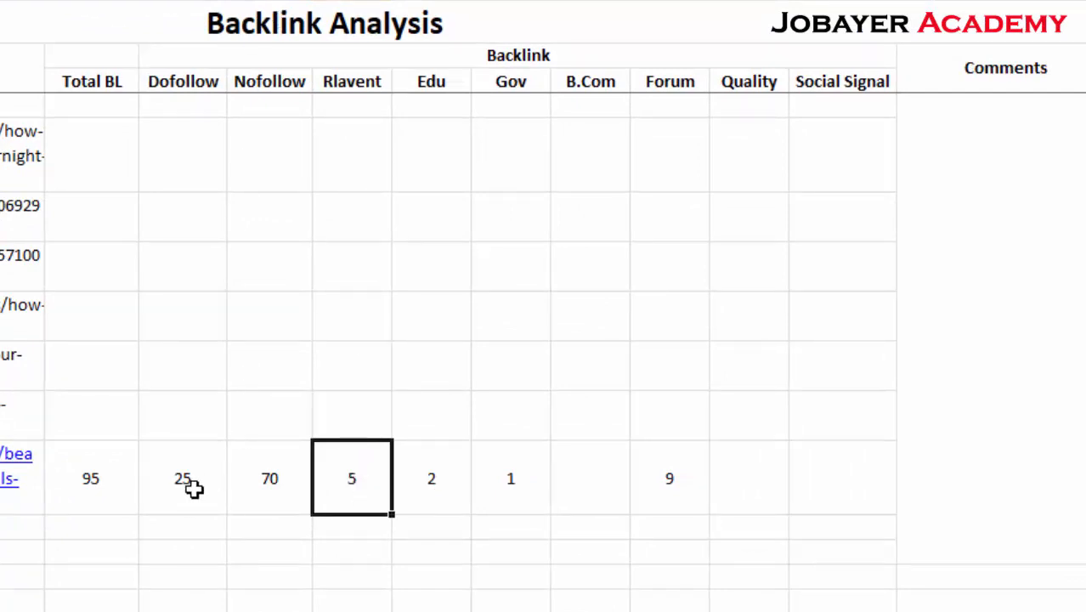
left_click(193, 488)
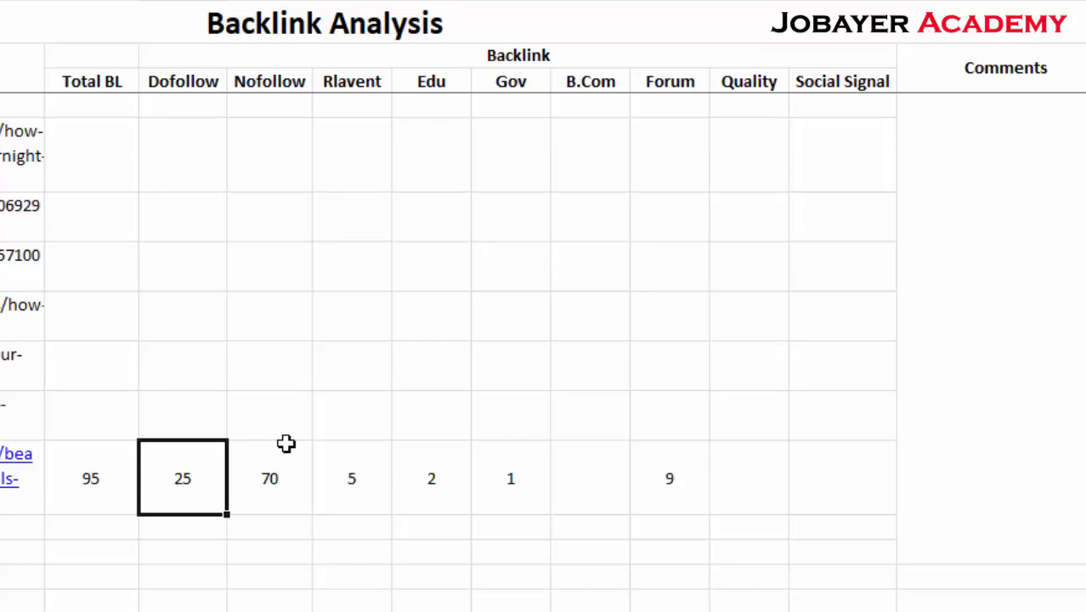
left_click(481, 388)
left_click(91, 475)
left_click_drag(520, 479, 611, 478)
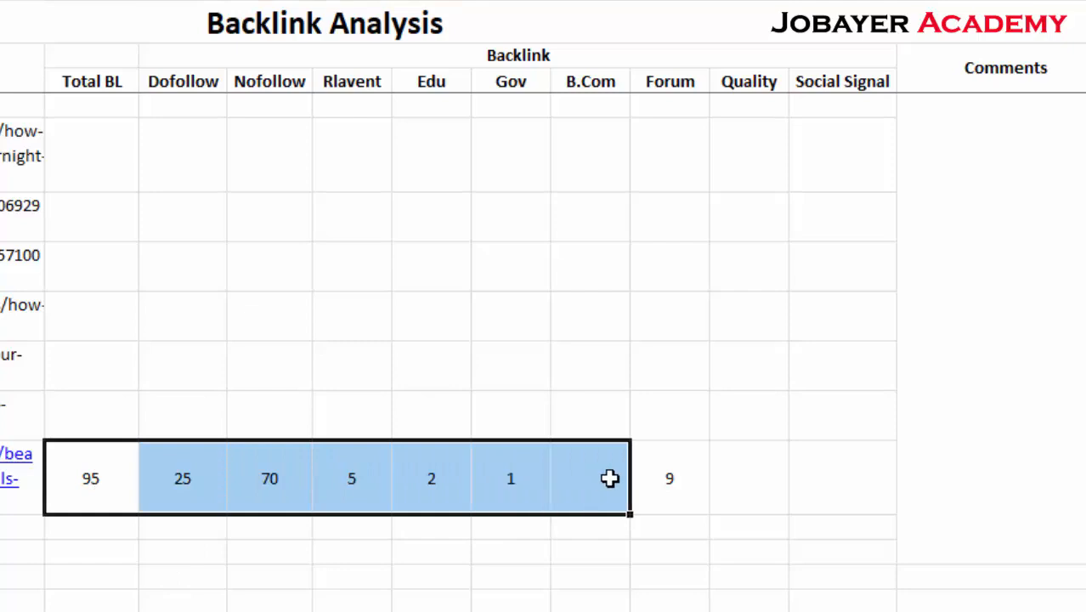
left_click(786, 424)
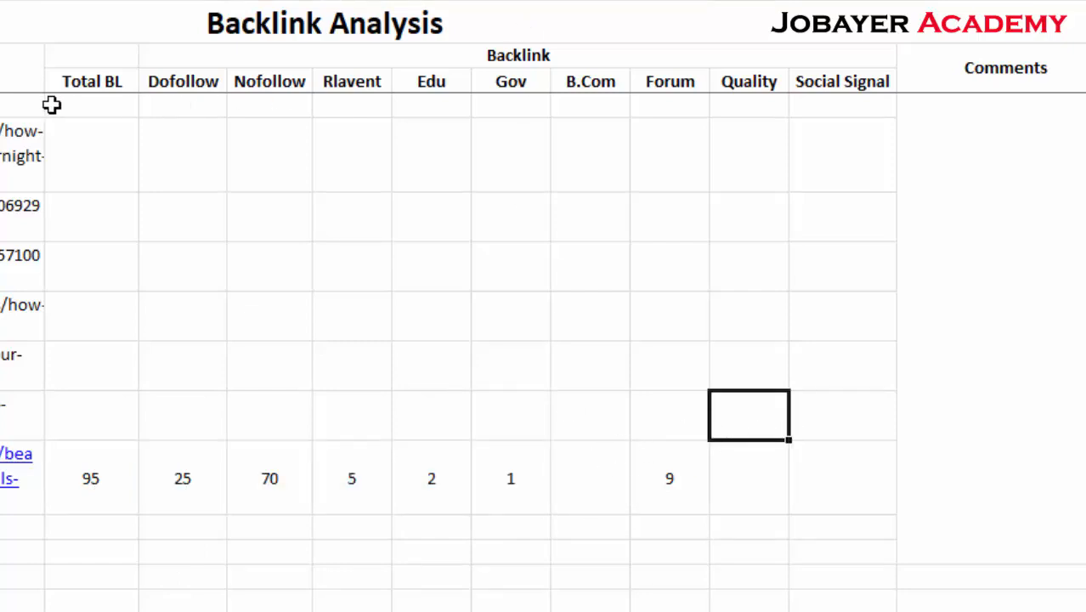
left_click_drag(68, 78, 717, 472)
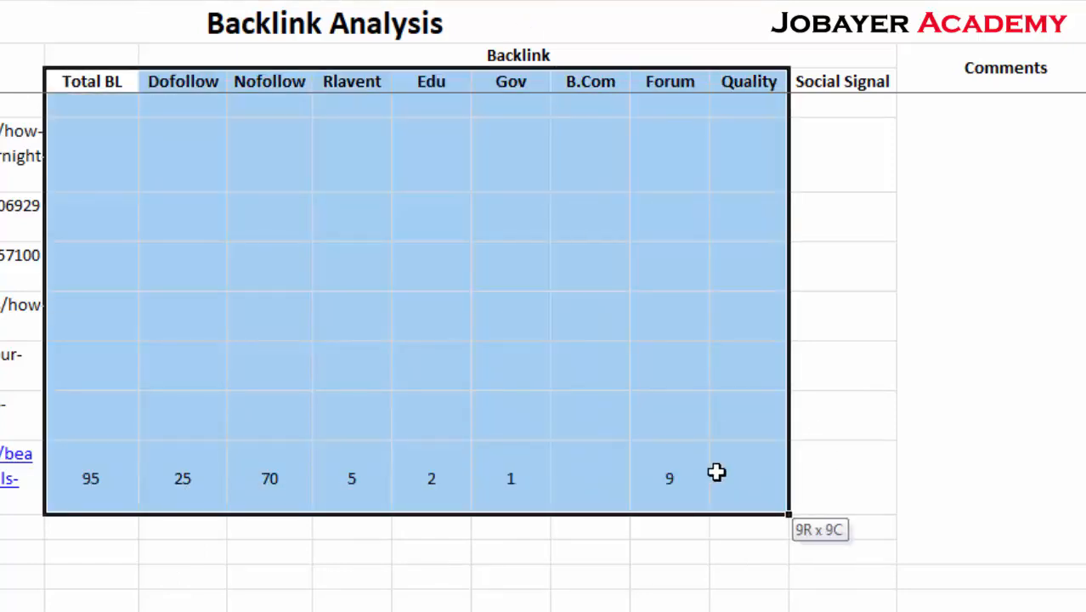
left_click(808, 468)
- Enter 23 as the B.Com backlink count in the healthline.com row
left_click(603, 469)
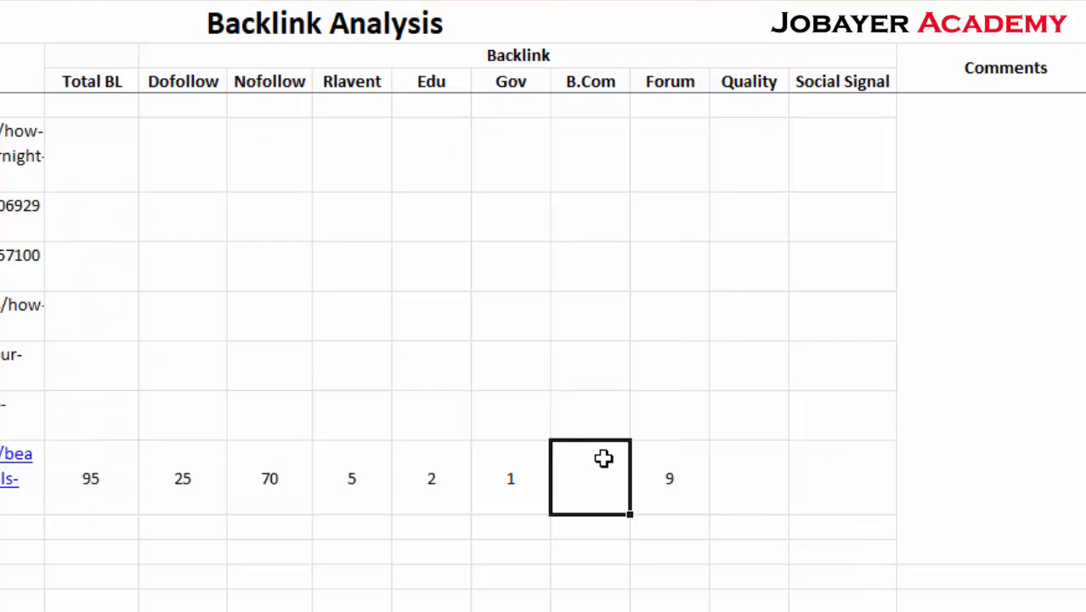
type("23")
left_click(583, 324)
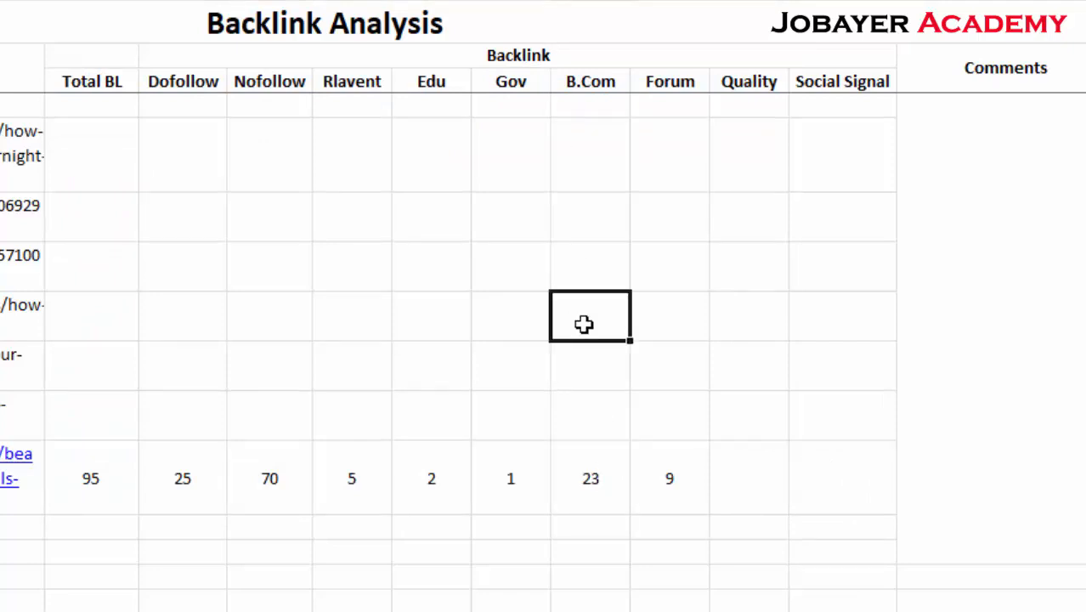
- Set the B.Com backlink count in the healthline.com row to 20
left_click(601, 485)
type("20")
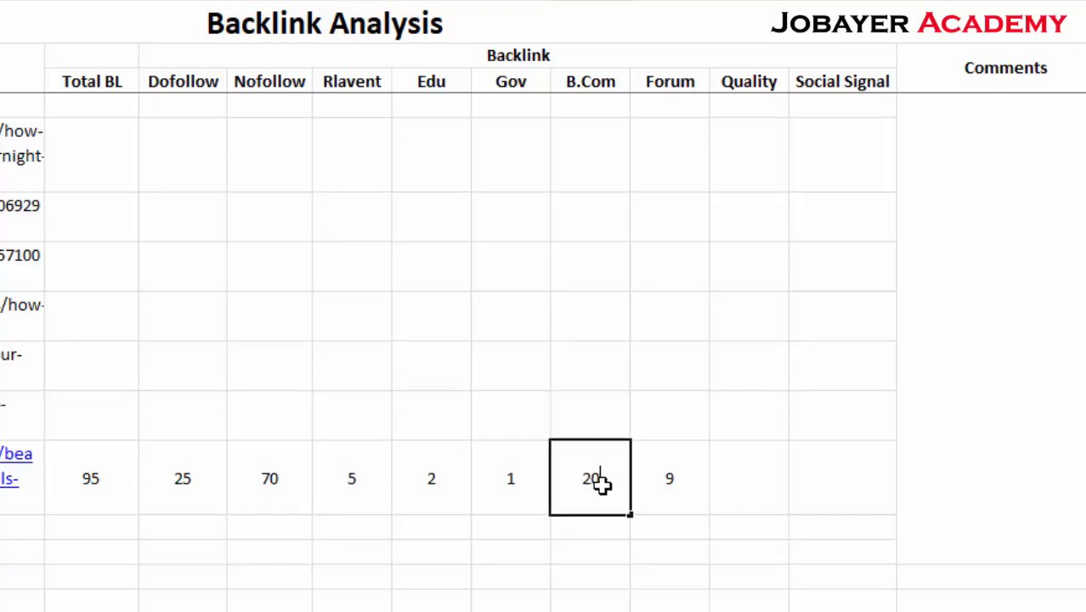
left_click(685, 280)
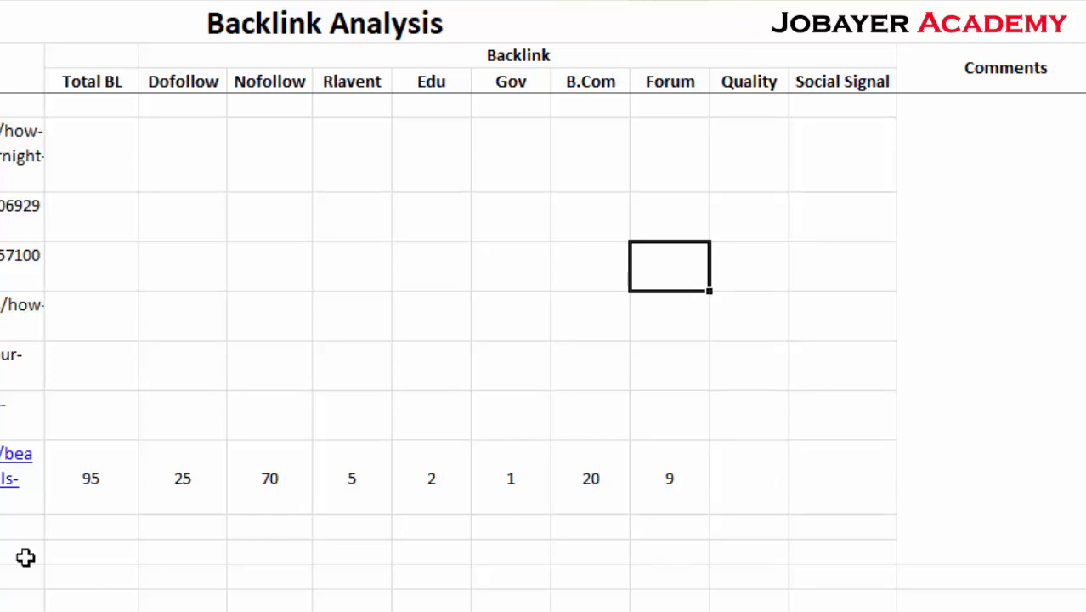
left_click(1073, 370)
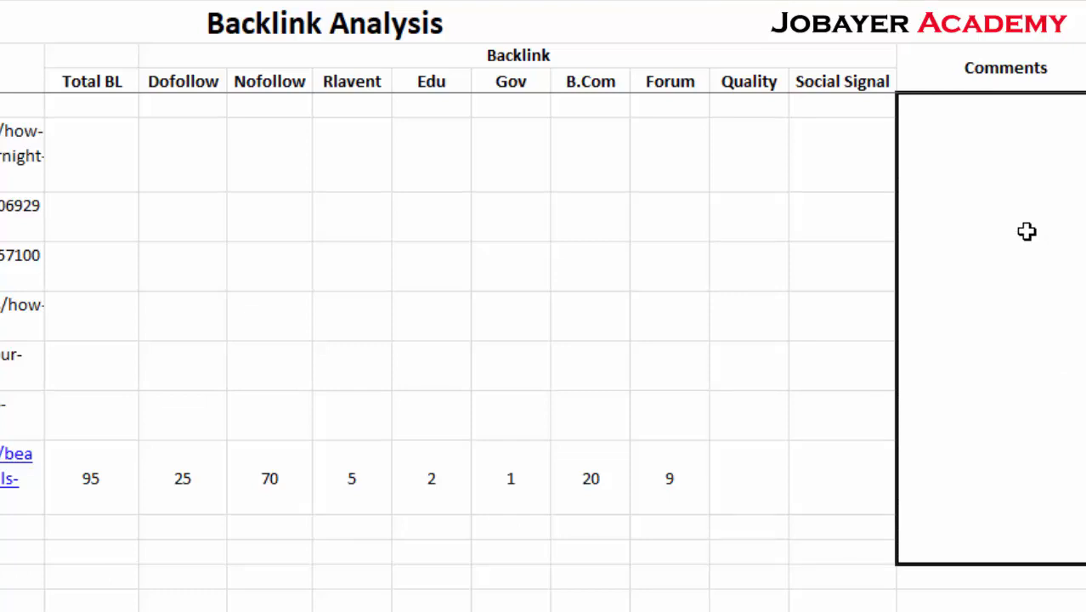
type("We Ca")
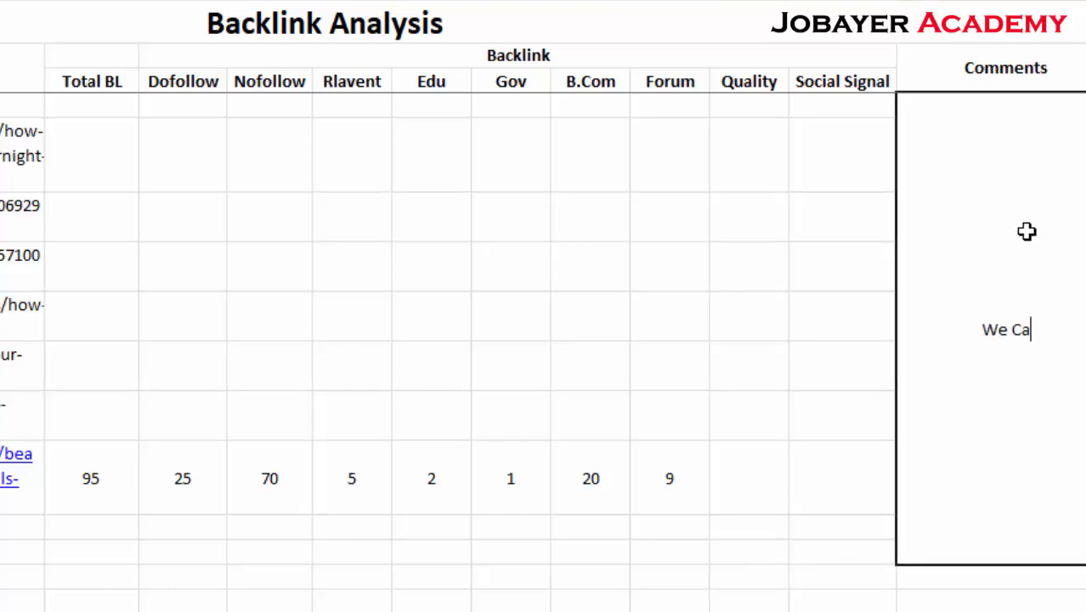
type("n rank")
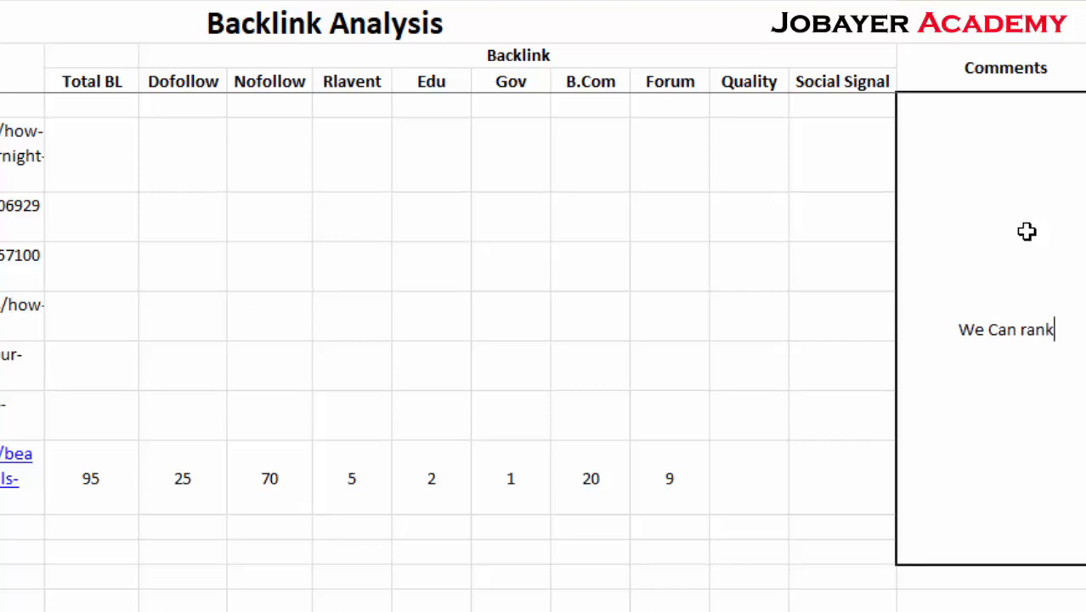
key("BackSpace")
key("BackSpace")
key("BackSpace")
key("BackSpace")
key("BackSpace")
key("BackSpace")
key("BackSpace")
key("BackSpace")
key("BackSpace")
key("BackSpace")
key("BackSpace")
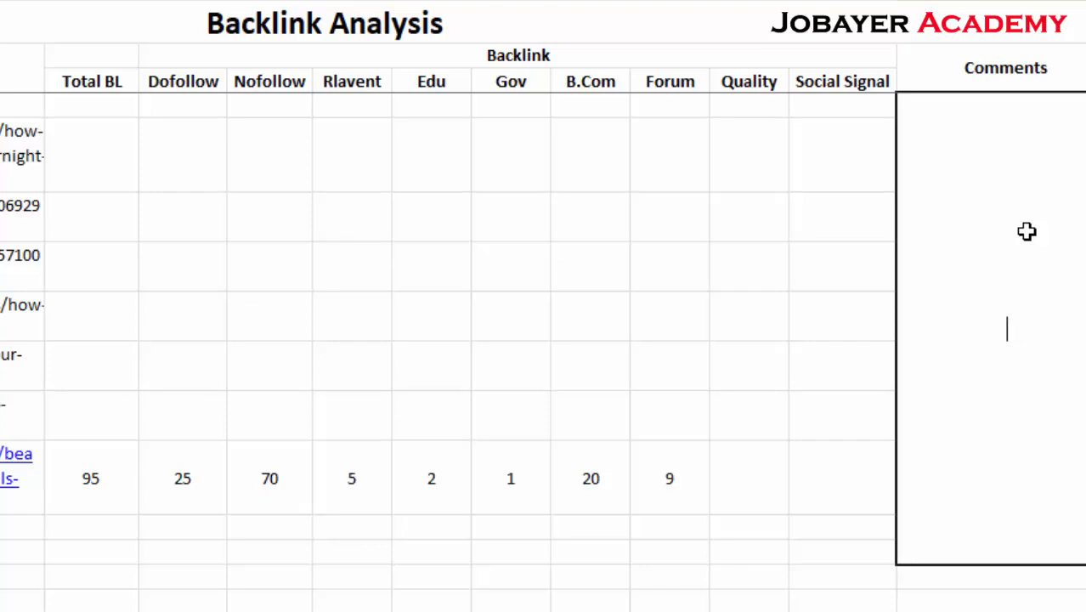
- Enter "This is very easy keyword" in the Comments cell
type("This si v")
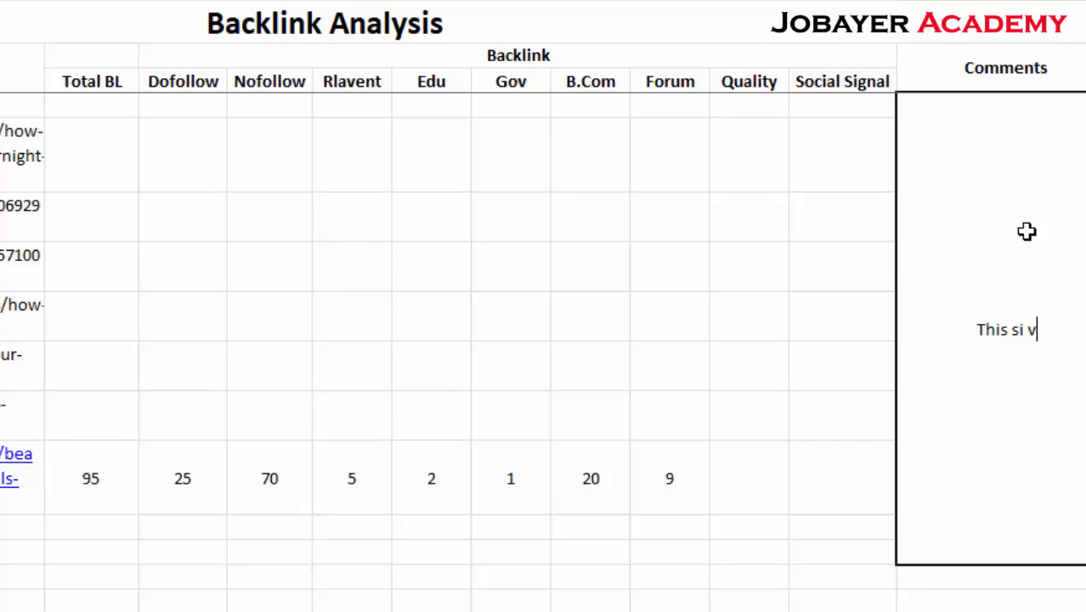
key("BackSpace")
key("BackSpace")
key("BackSpace")
key("BackSpace")
type("is very easy k")
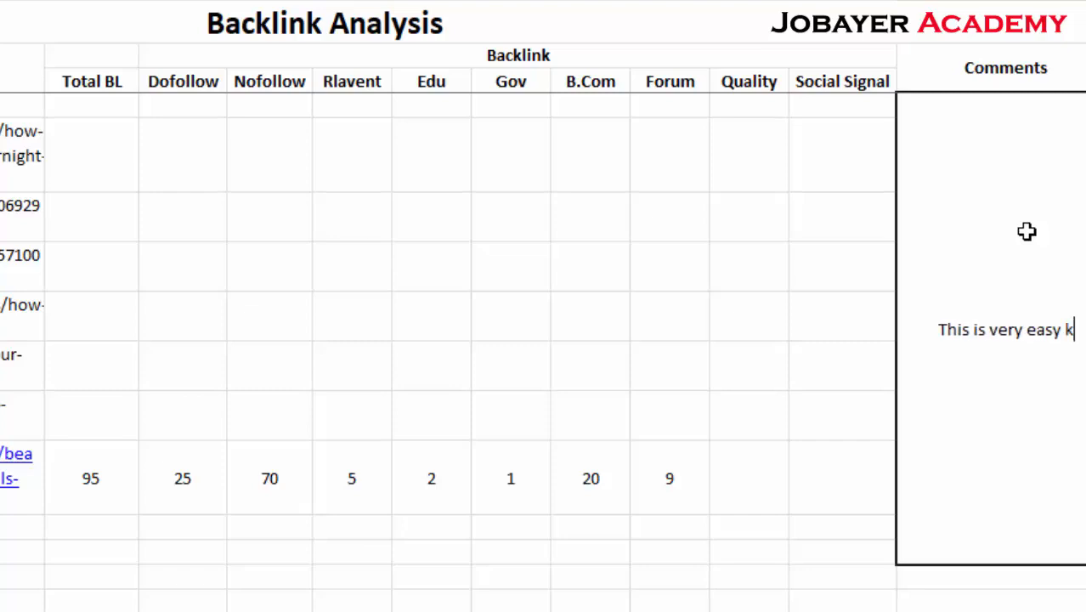
type("eywo")
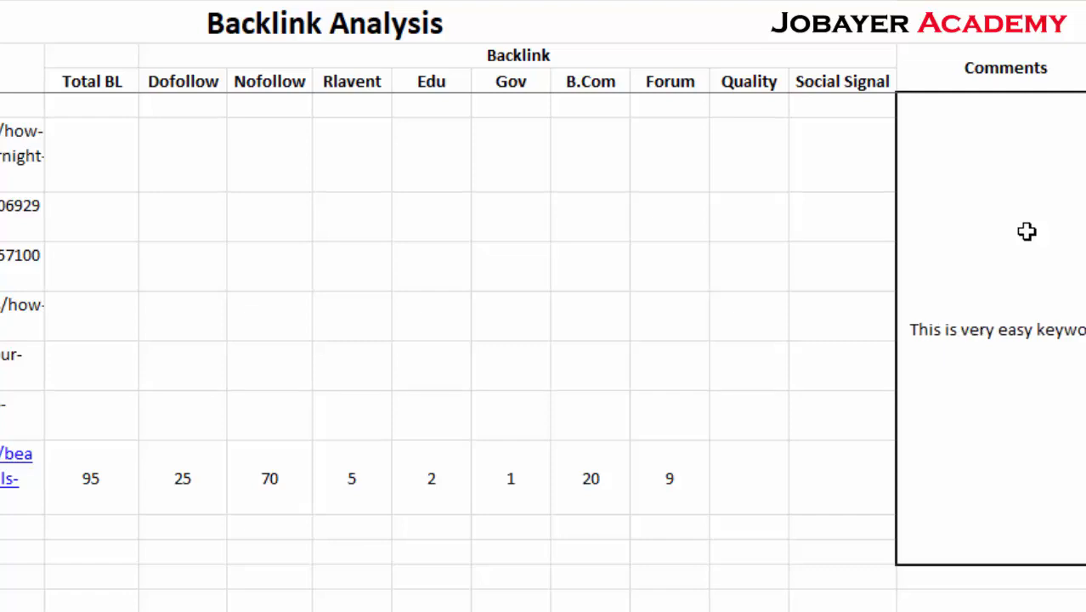
left_click(878, 298)
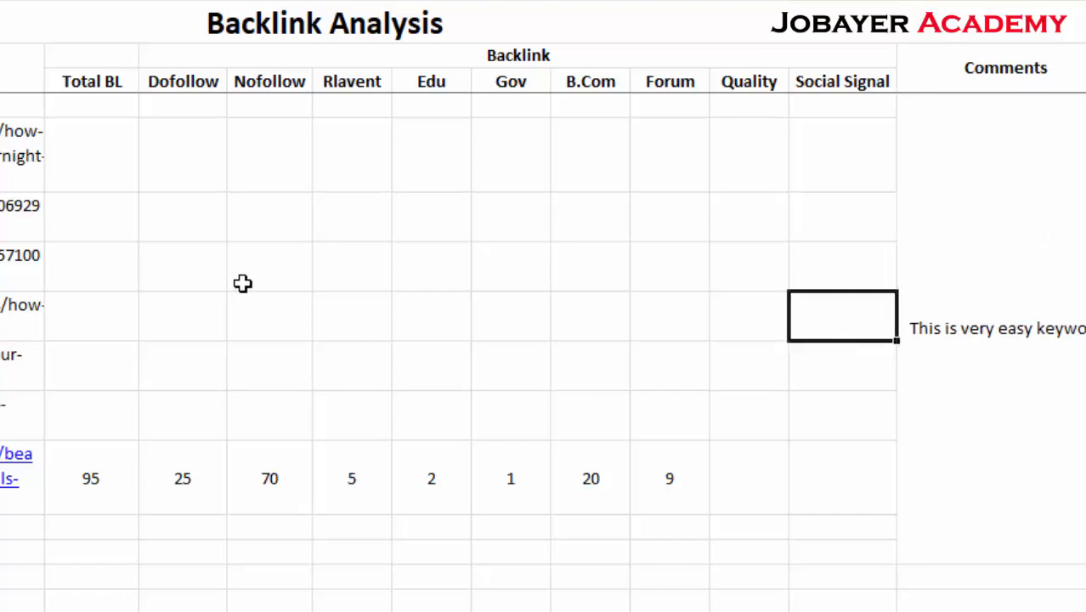
- Review the backlink figures in the healthline.com row from Total BL through Social Signal
scroll(269, 290, "down", 1)
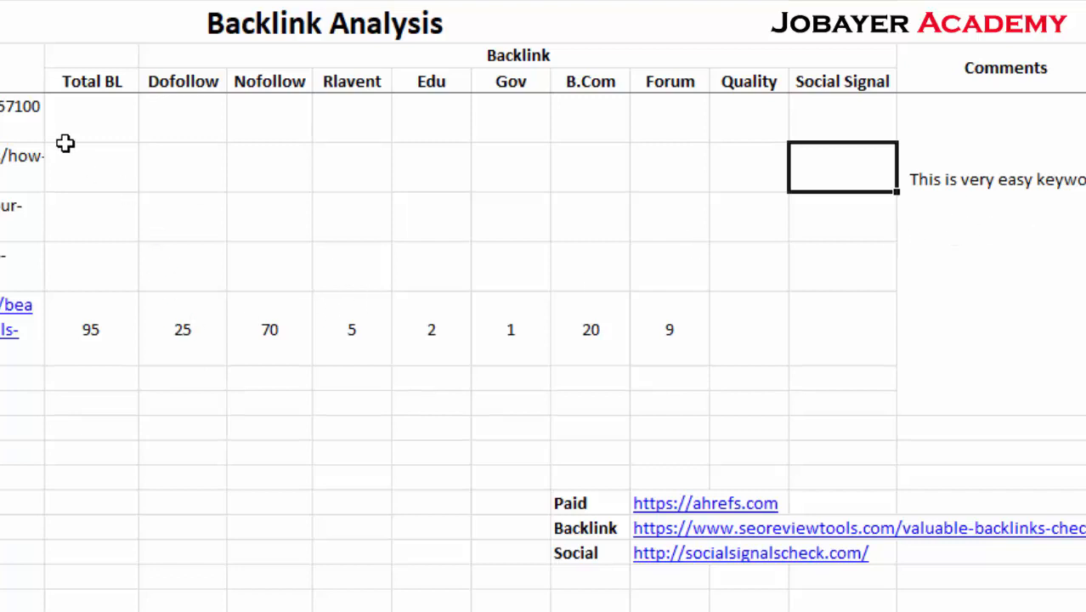
left_click_drag(66, 146, 378, 345)
left_click_drag(535, 354, 670, 340)
left_click(1030, 298)
scroll(1030, 297, "up", 1)
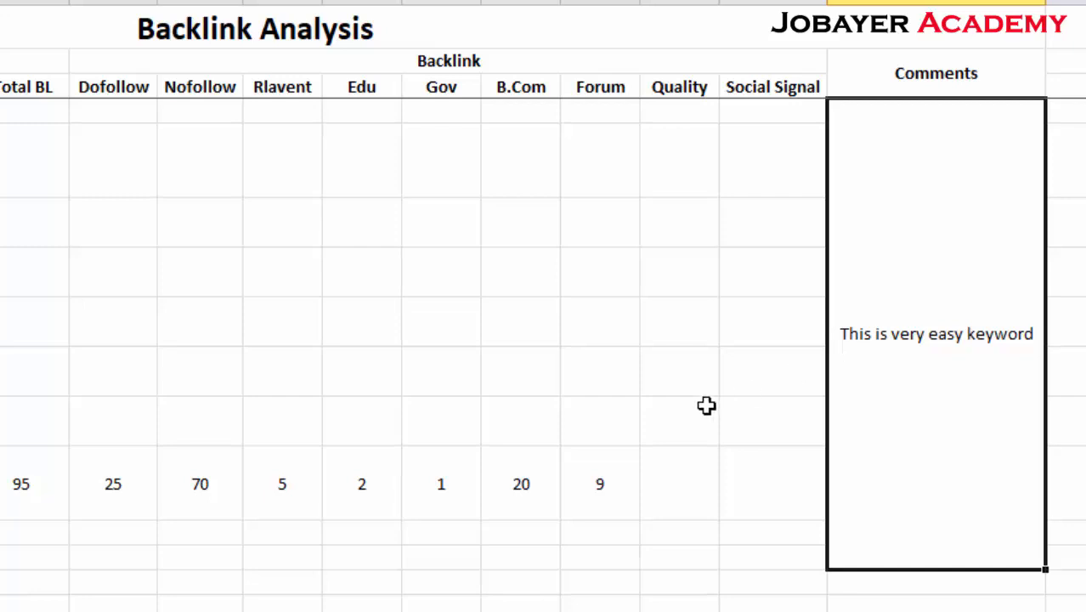
left_click_drag(8, 481, 728, 498)
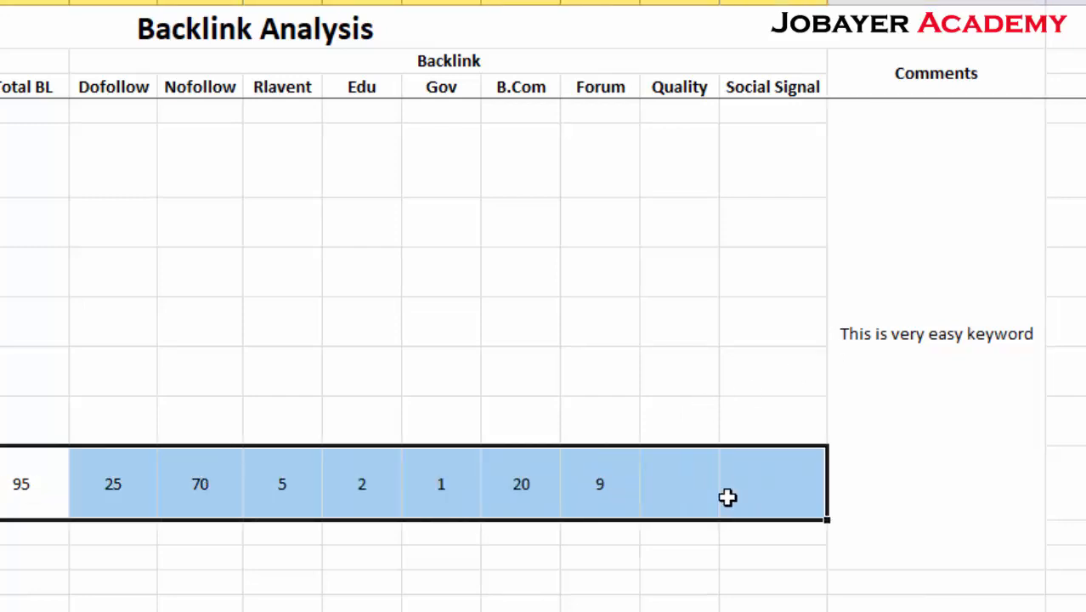
- Extend the comment after "This is very easy keyword" with ". Only if I can manage 5 quality backlink then we can rank"
left_click(944, 411)
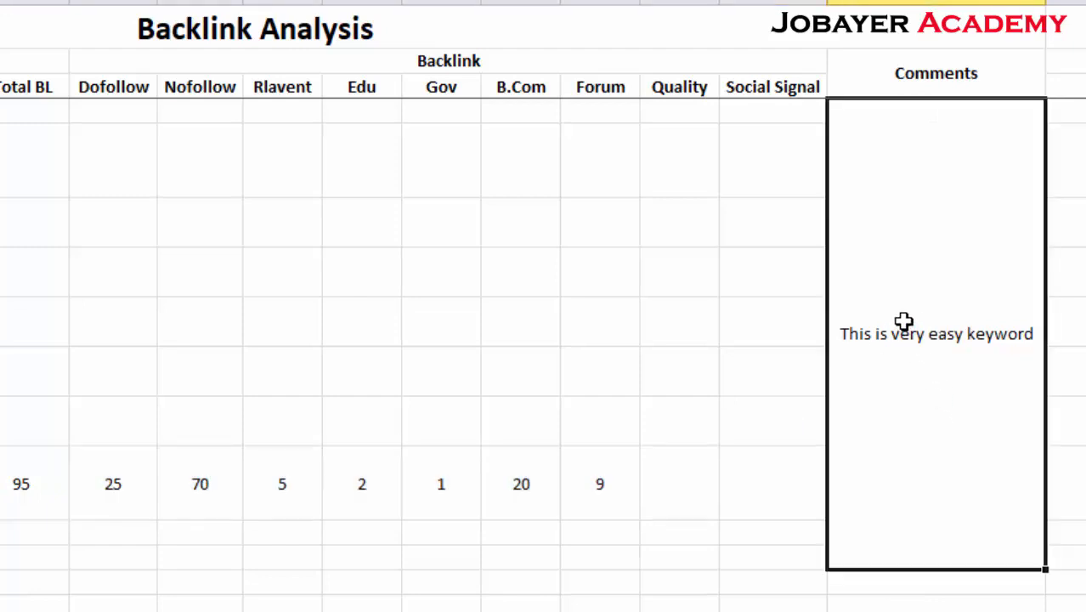
double_click(1040, 334)
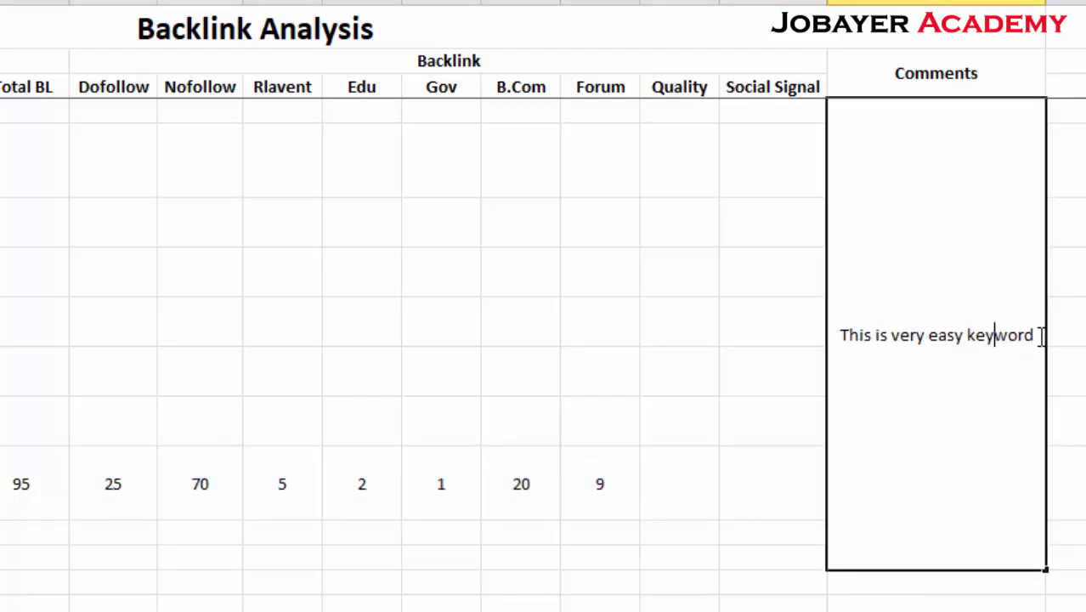
type(". ")
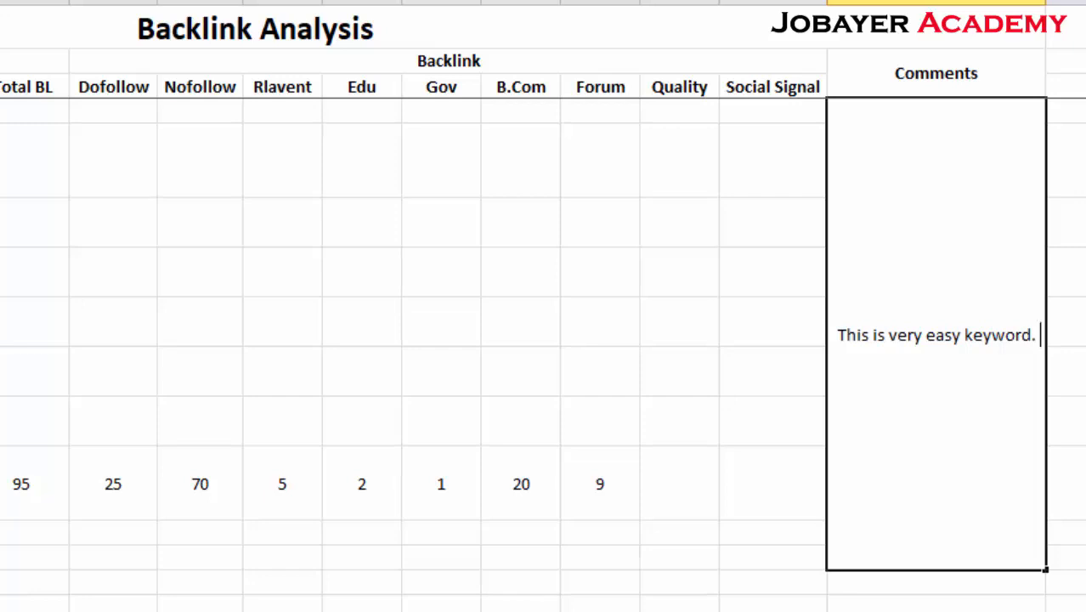
type("Only ")
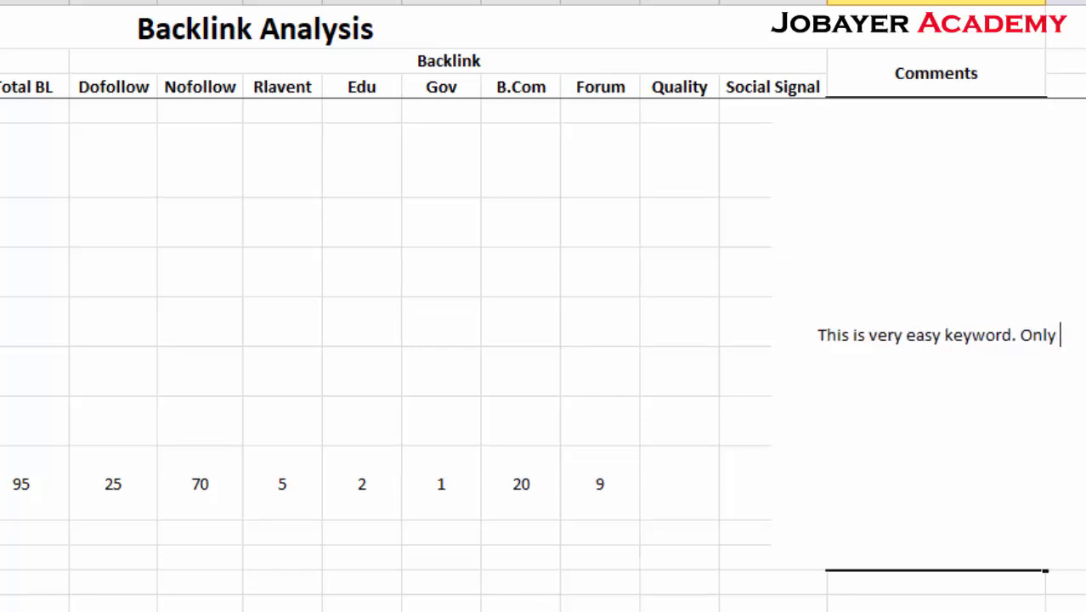
type("if i")
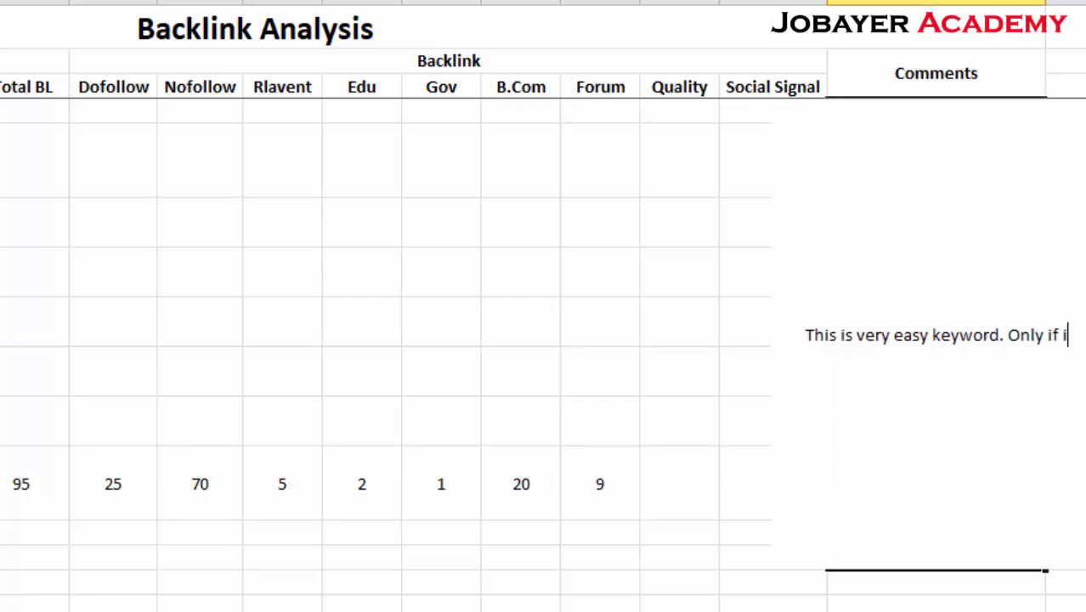
type(" can mana")
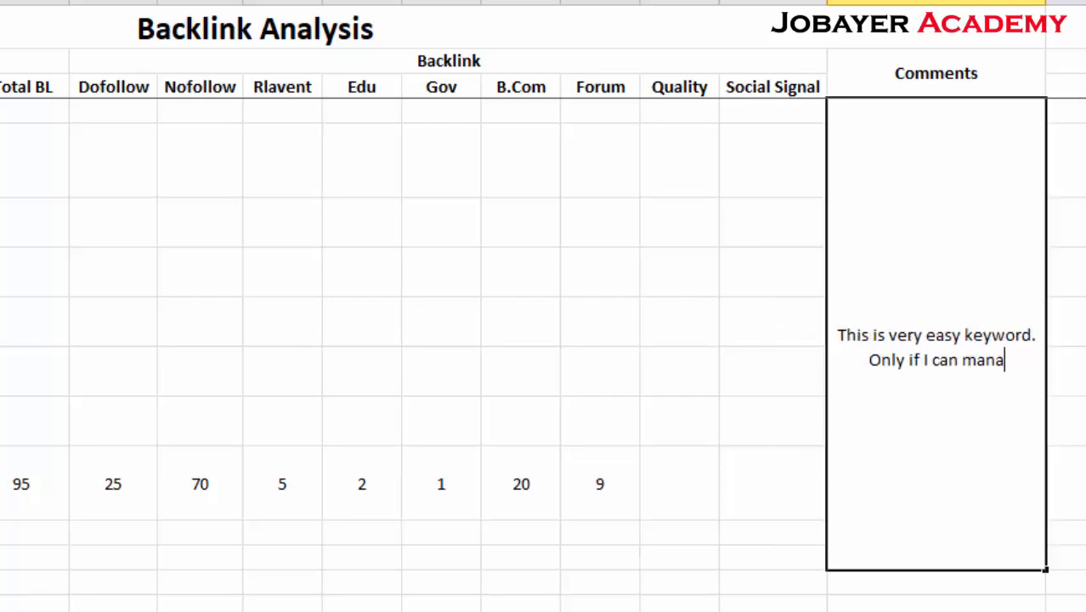
type("ge ")
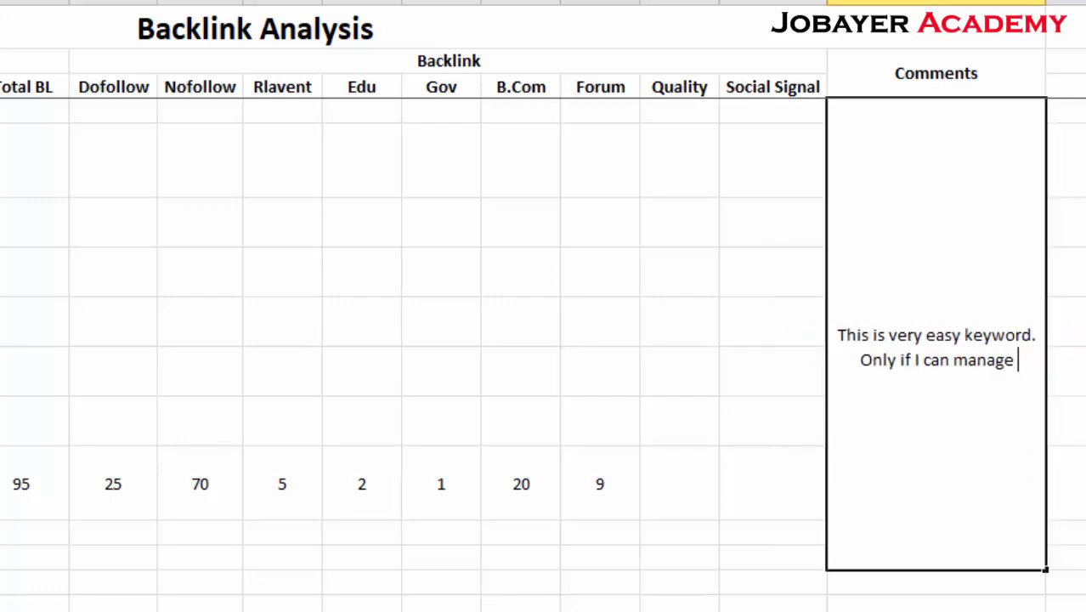
type("4")
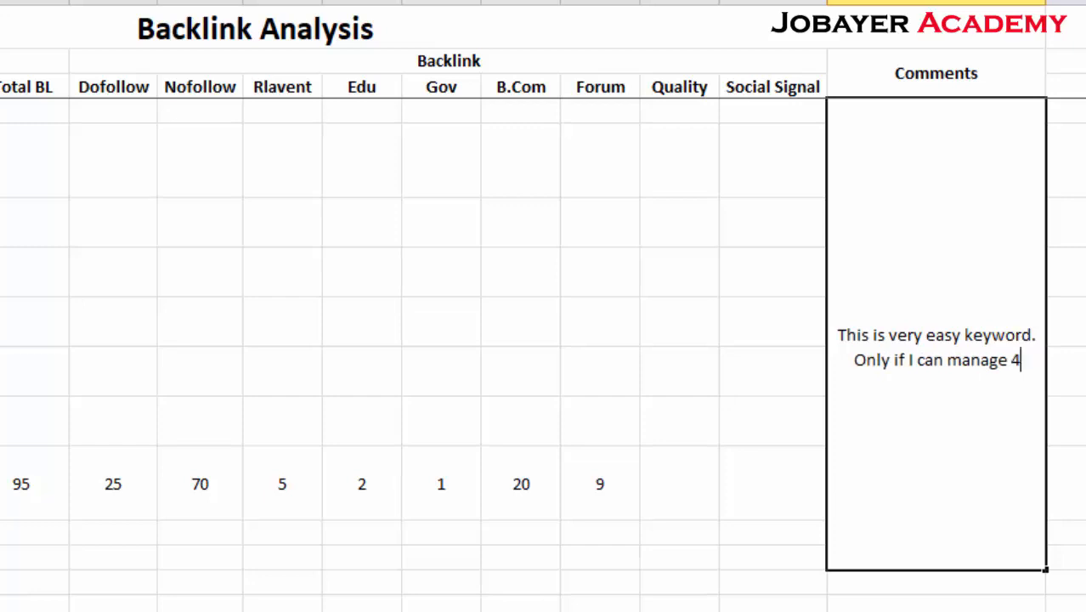
key("BackSpace")
type("5 qu")
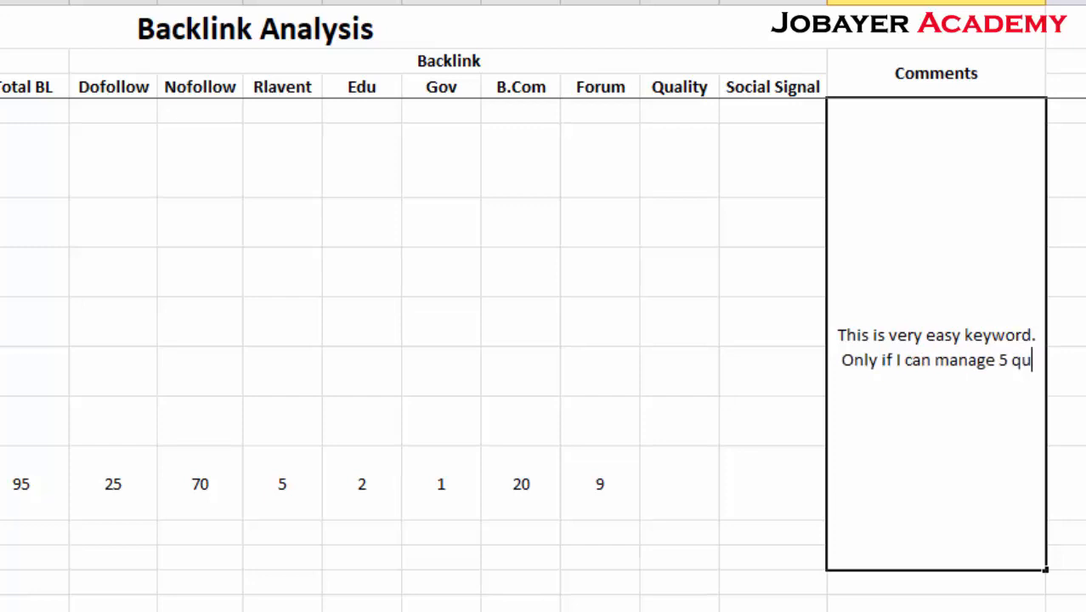
type("ality back")
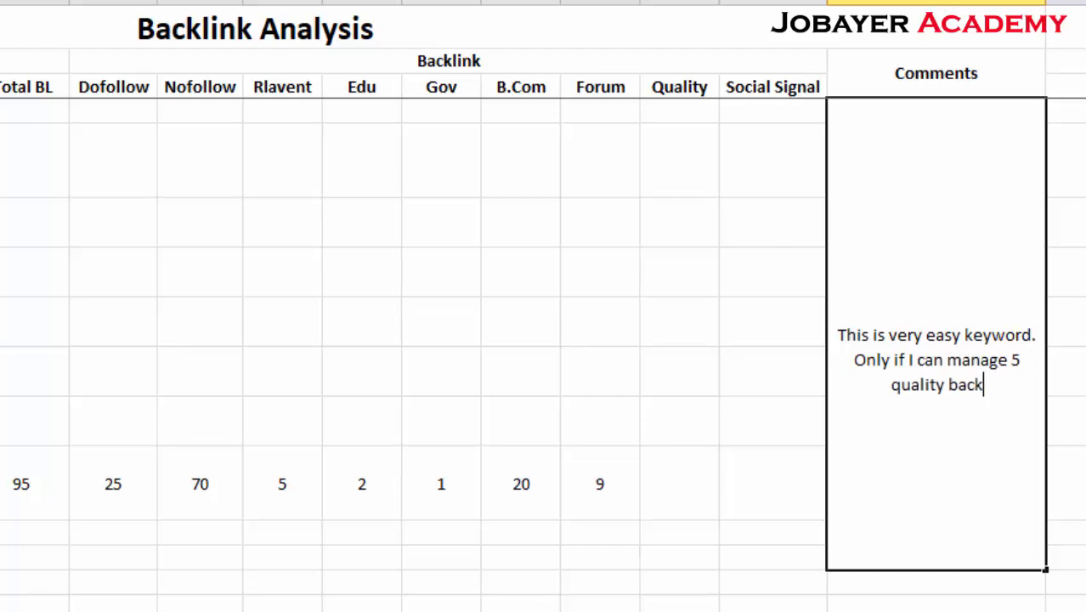
type("link then I")
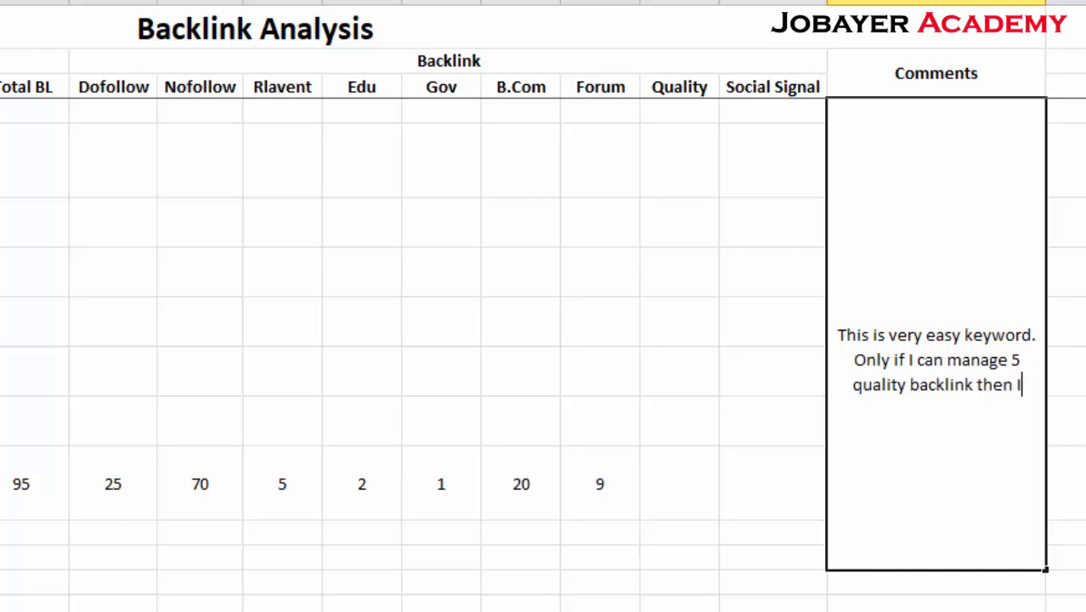
key("BackSpace")
type("we c")
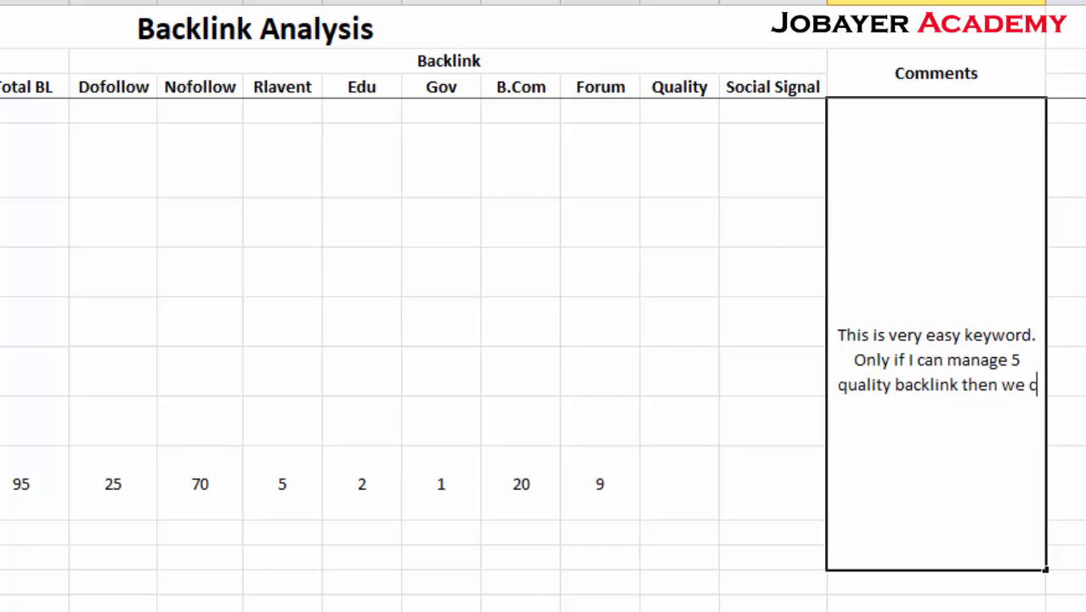
type("an rank")
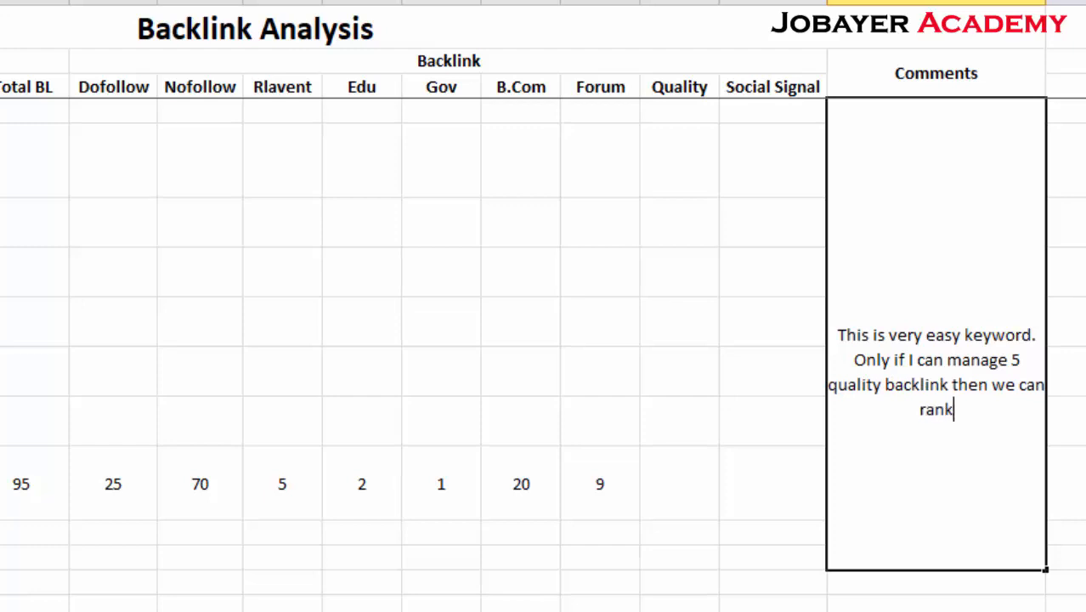
- Add ". But need monthy visitor 200 from backlink." to the end of the comment and wrap the cell's text
type(". But n")
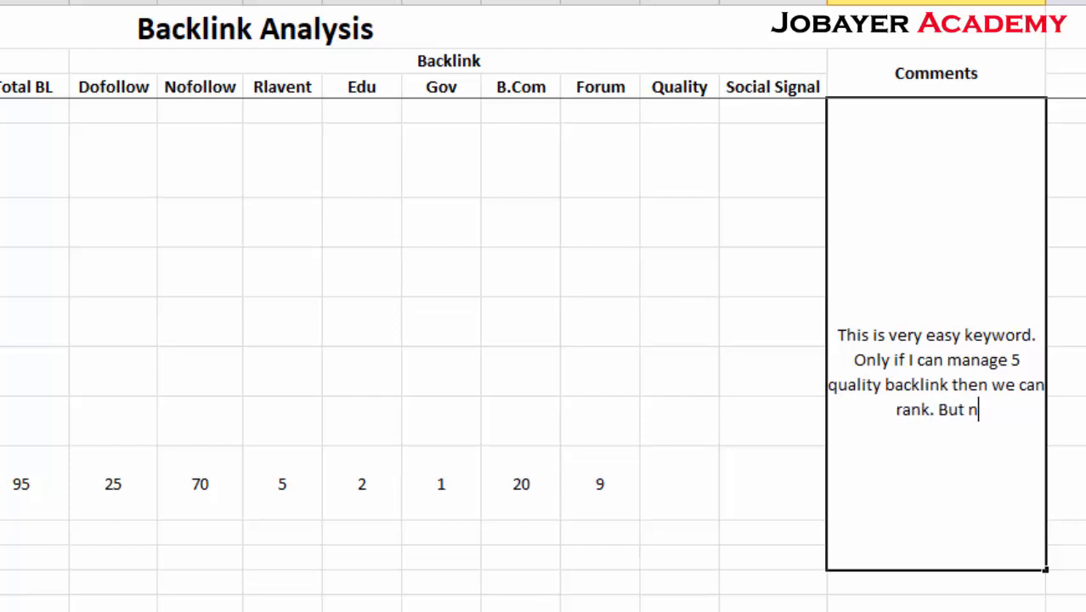
type("eed mo")
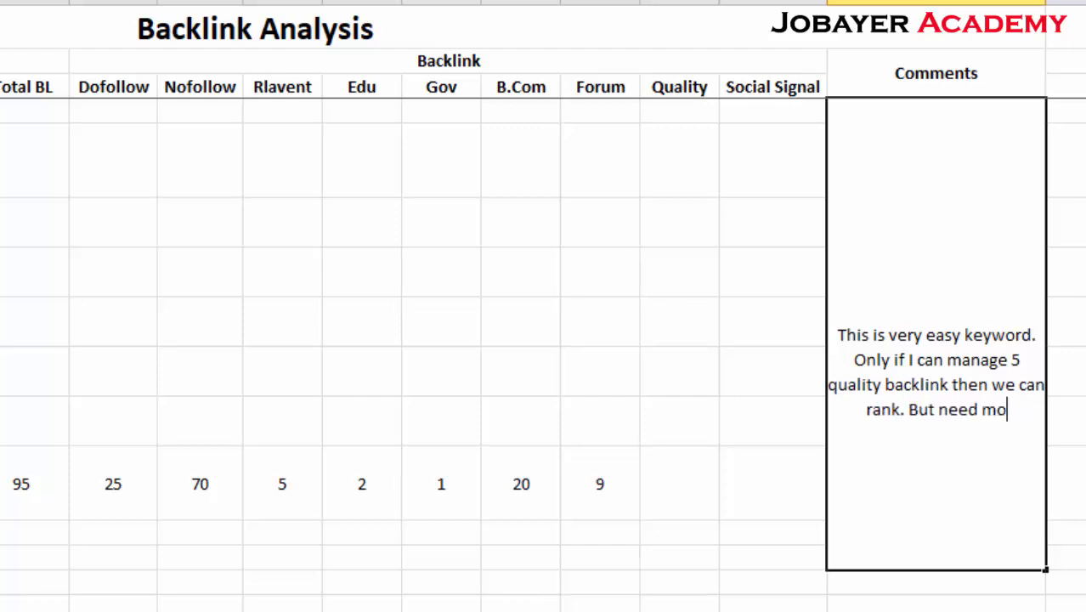
type("nthy vi")
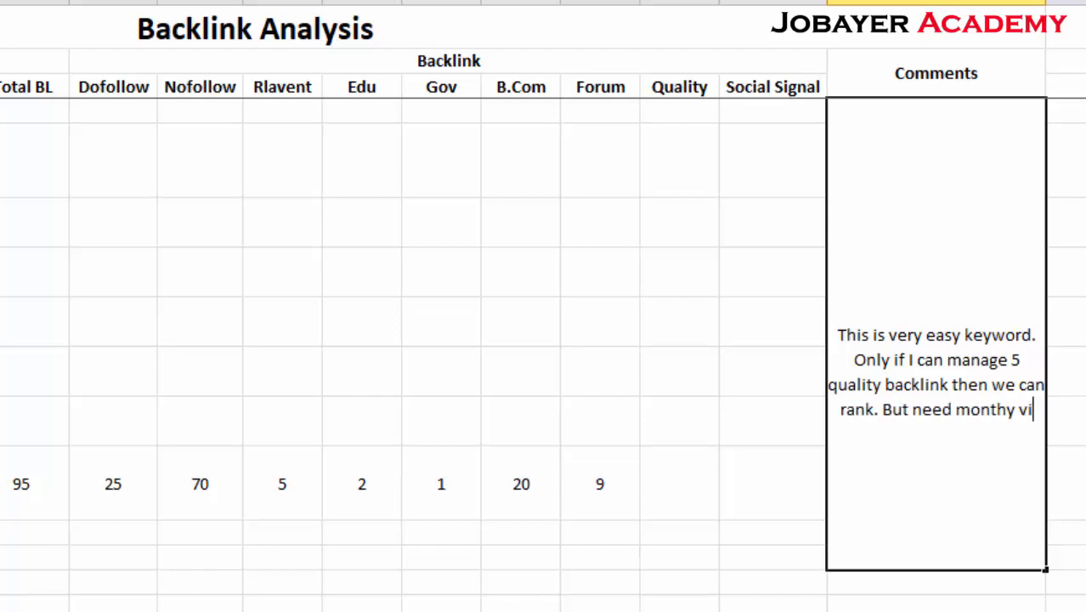
type("sitor")
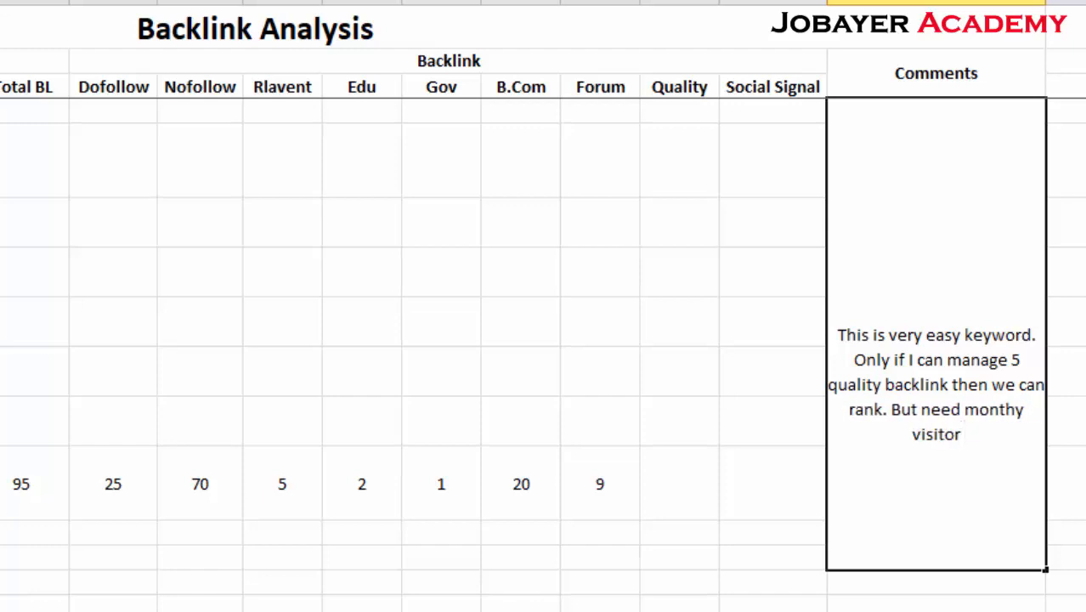
type(" 200 ")
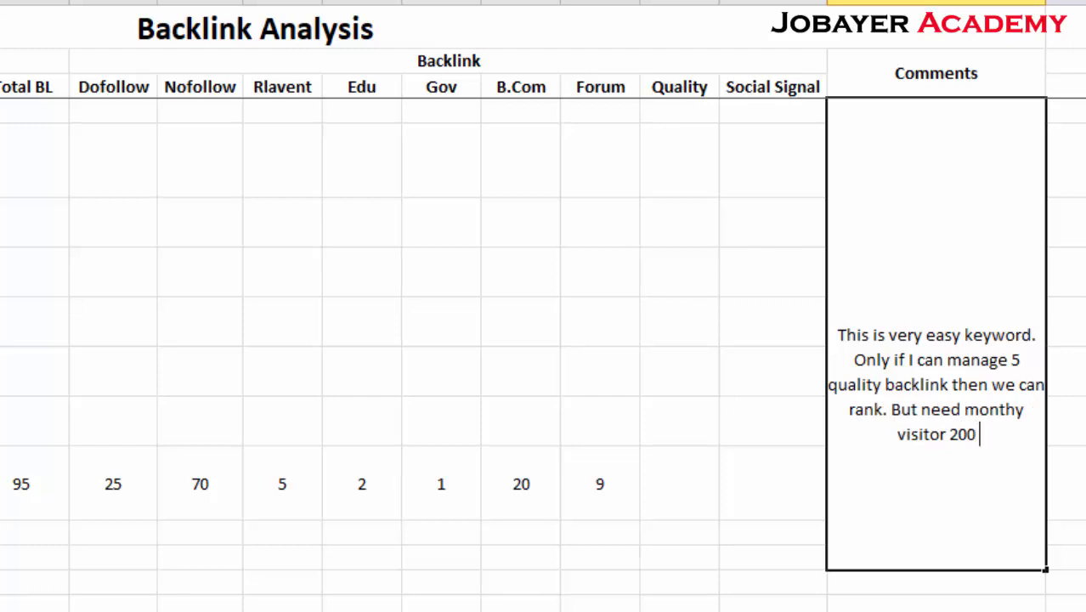
type("from backl")
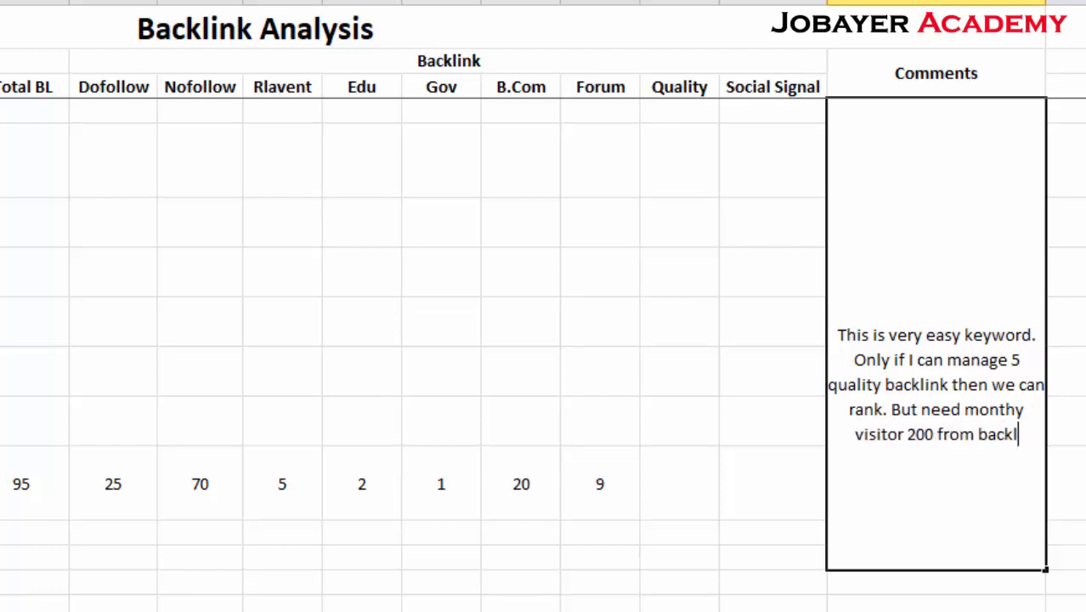
type("inl.")
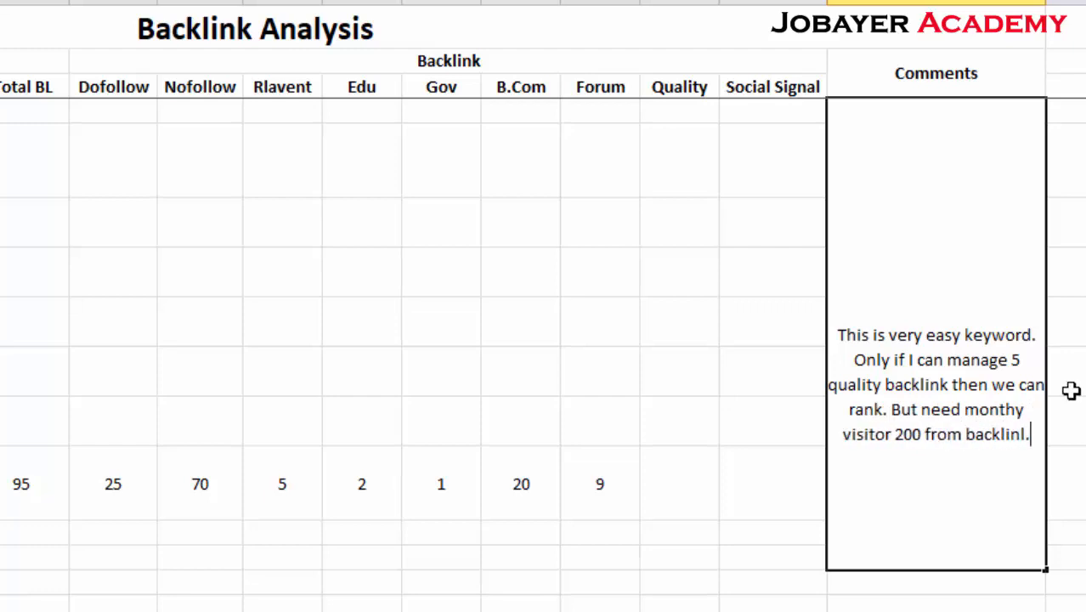
key("BackSpace")
key("BackSpace")
type("k.")
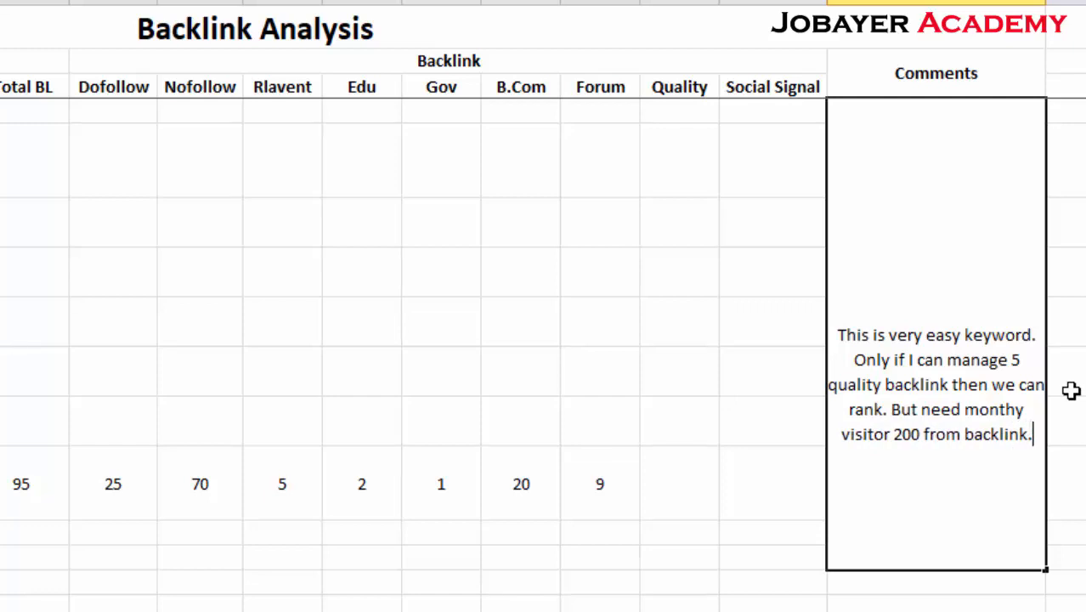
left_click(629, 207)
left_click(959, 354)
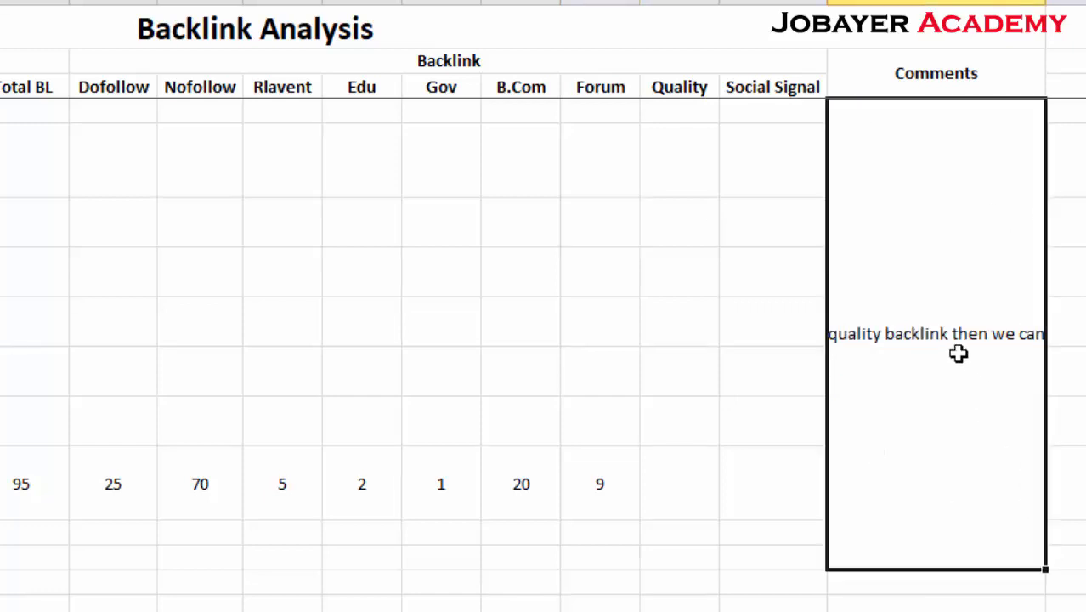
left_click(1020, 1)
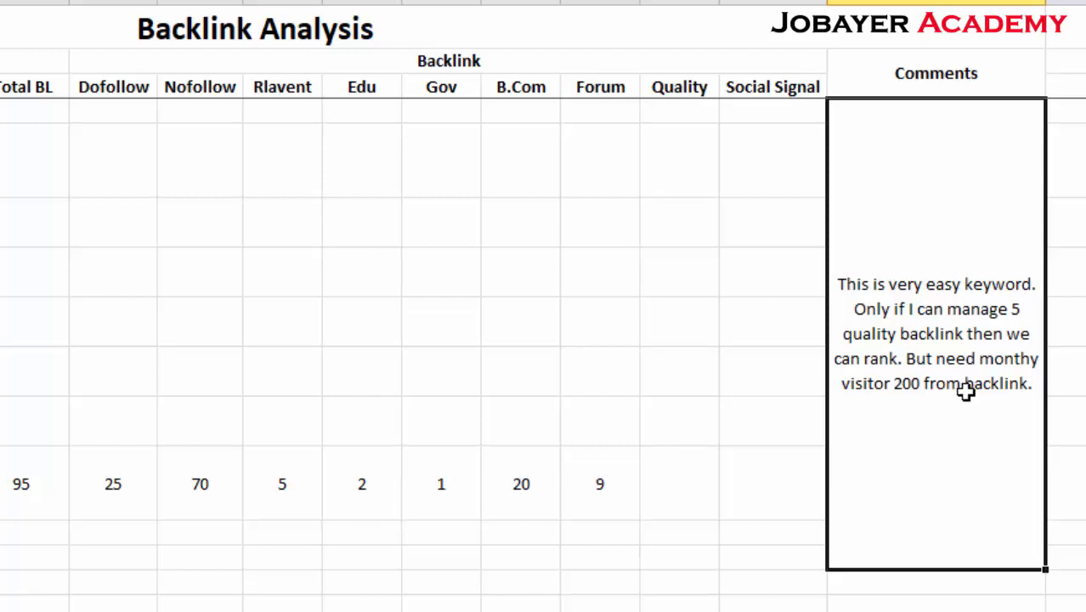
- Change the monthly visitor number in the comment to 50
double_click(1007, 364)
left_click_drag(912, 386, 892, 387)
type("5")
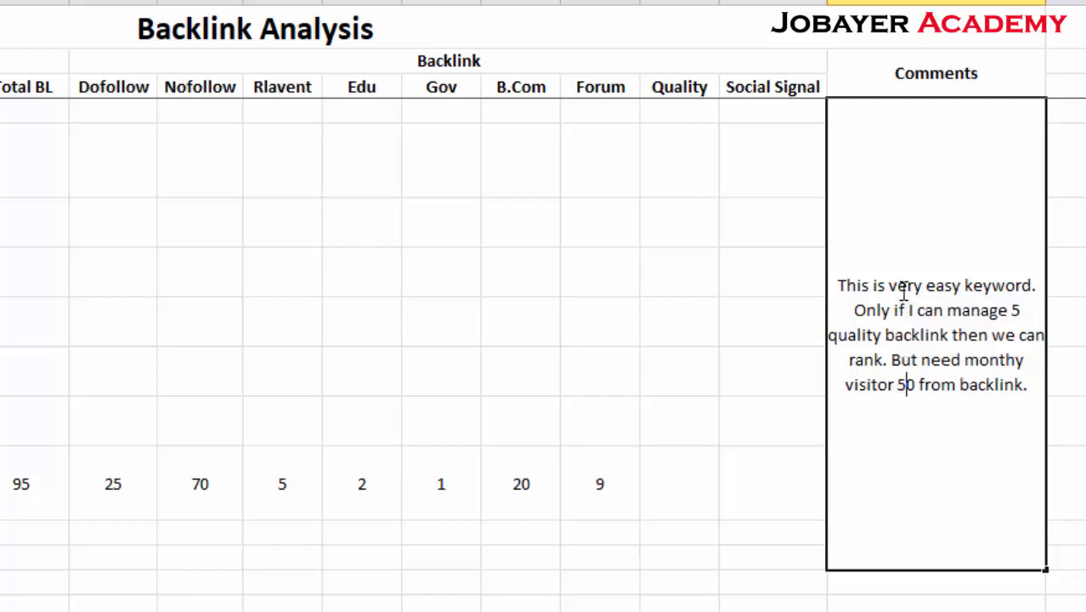
- Finish editing the keyword comment and reread the conclusion in the Comments cell
left_click(731, 264)
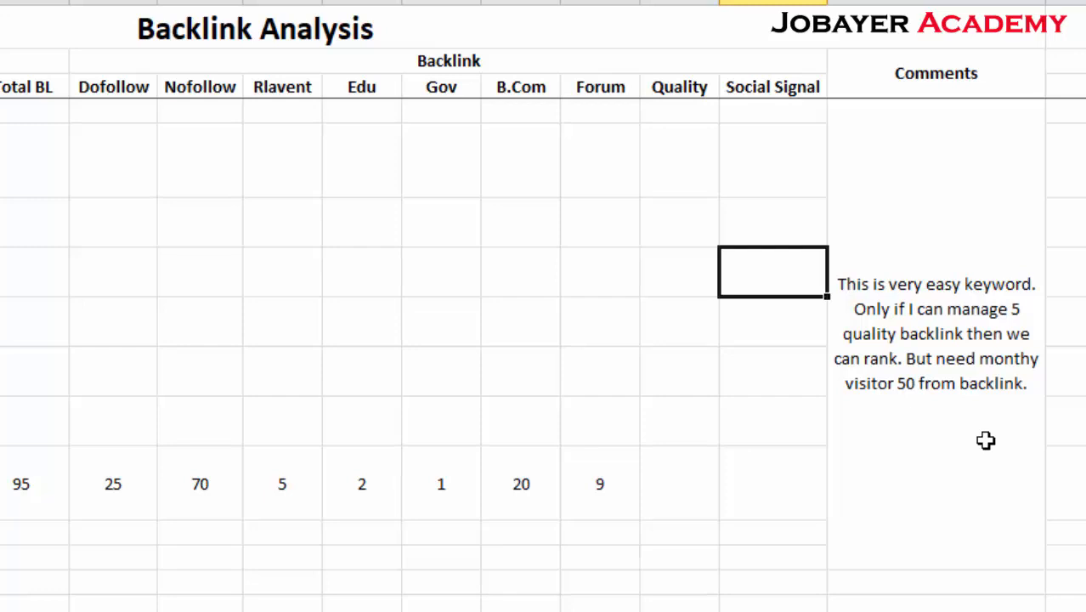
left_click(956, 379)
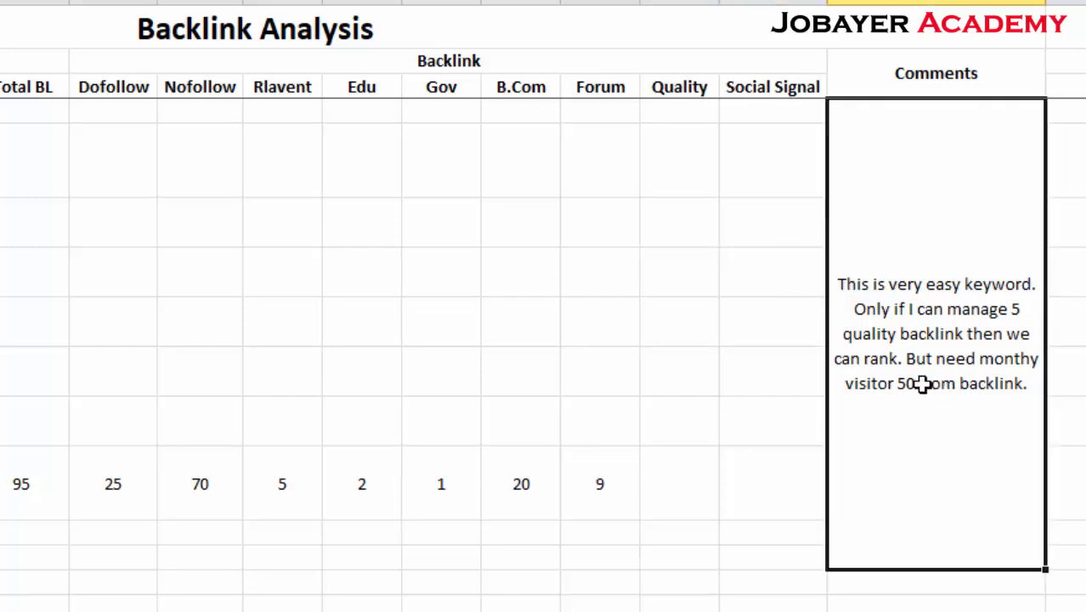
left_click(733, 383)
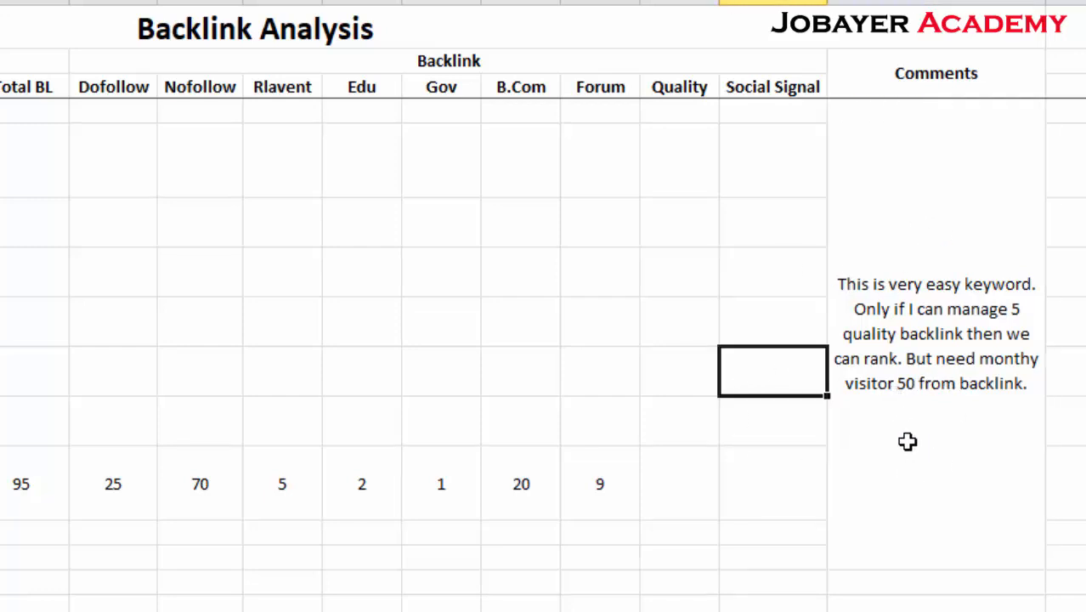
left_click(998, 399)
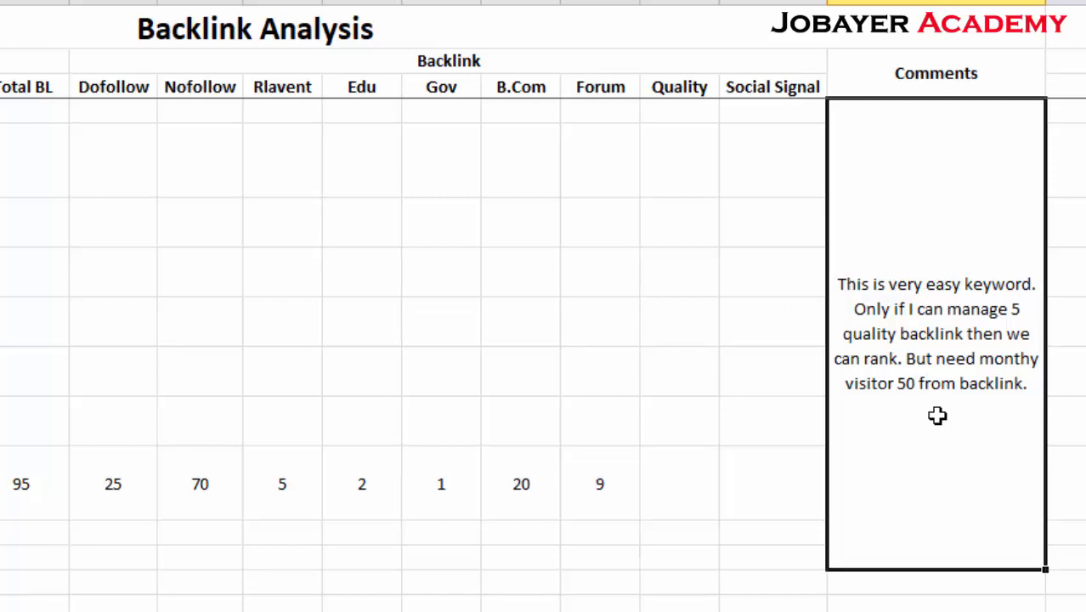
- Review the backlink table from Total BL through Comments and the Paid, Backlink and Social tool links below it
left_click(769, 286)
left_click_drag(748, 158, 729, 462)
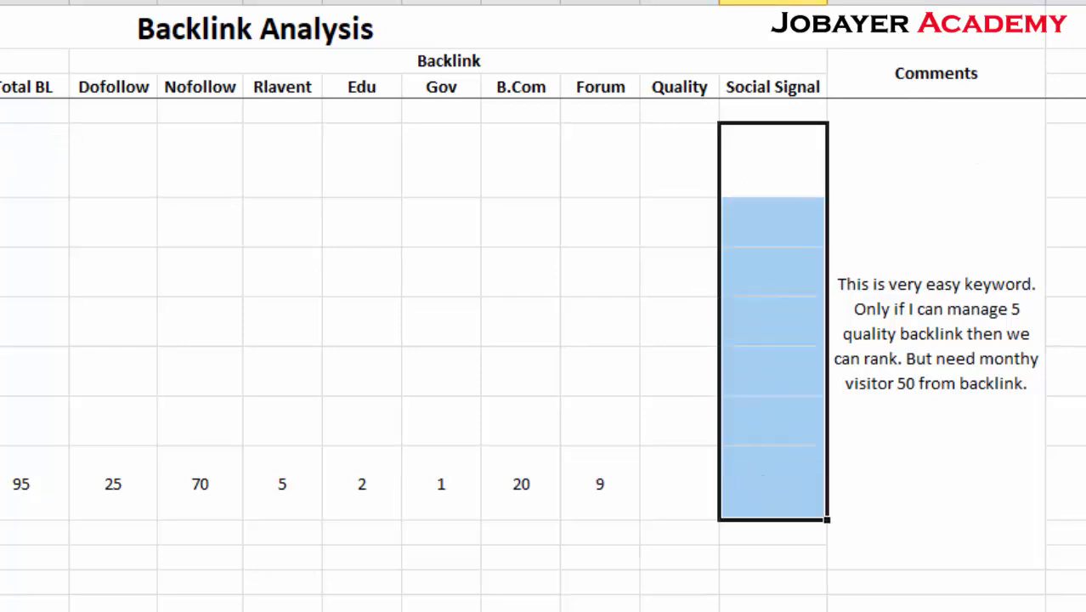
left_click_drag(2, 110, 960, 509)
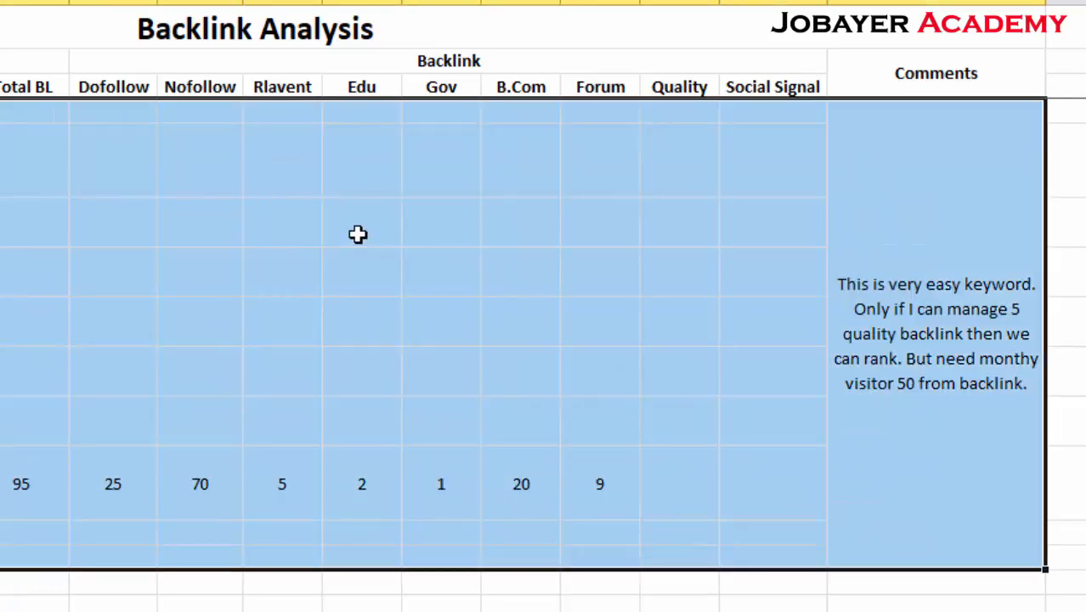
left_click(437, 225)
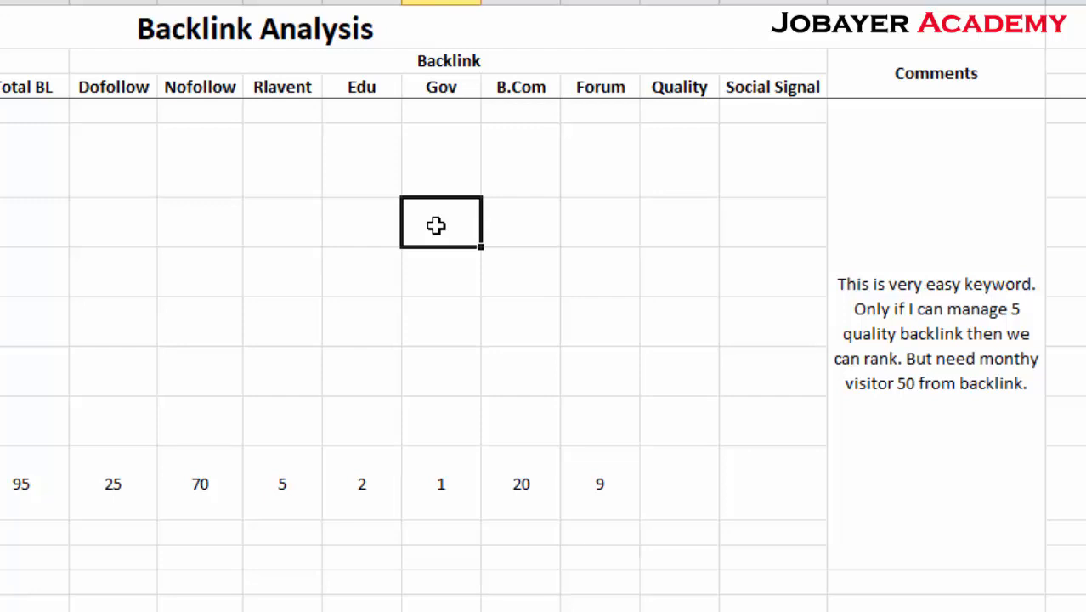
left_click(754, 271)
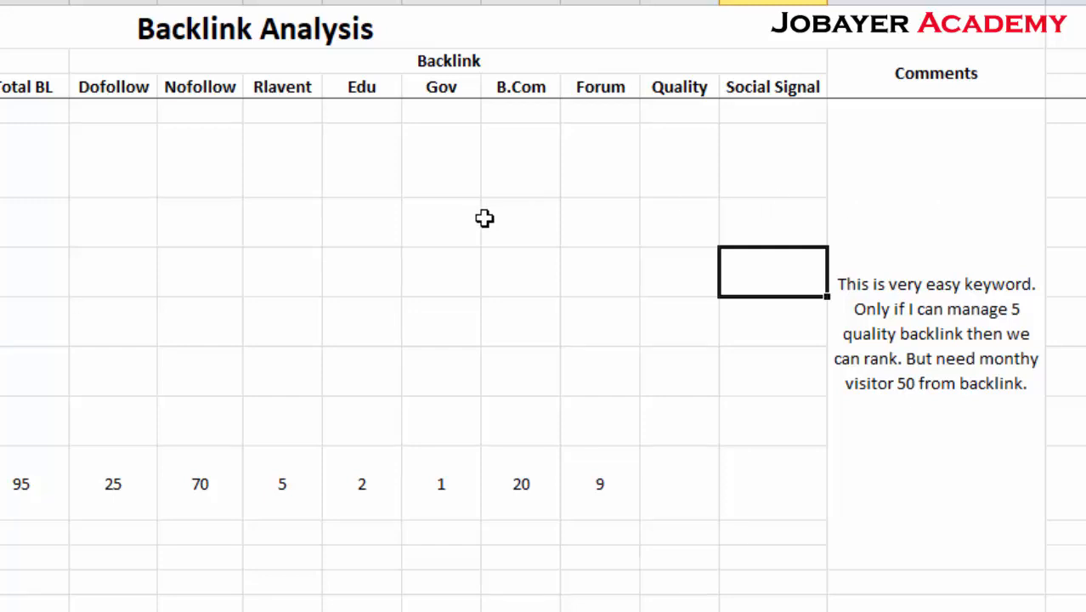
scroll(483, 218, "down", 2)
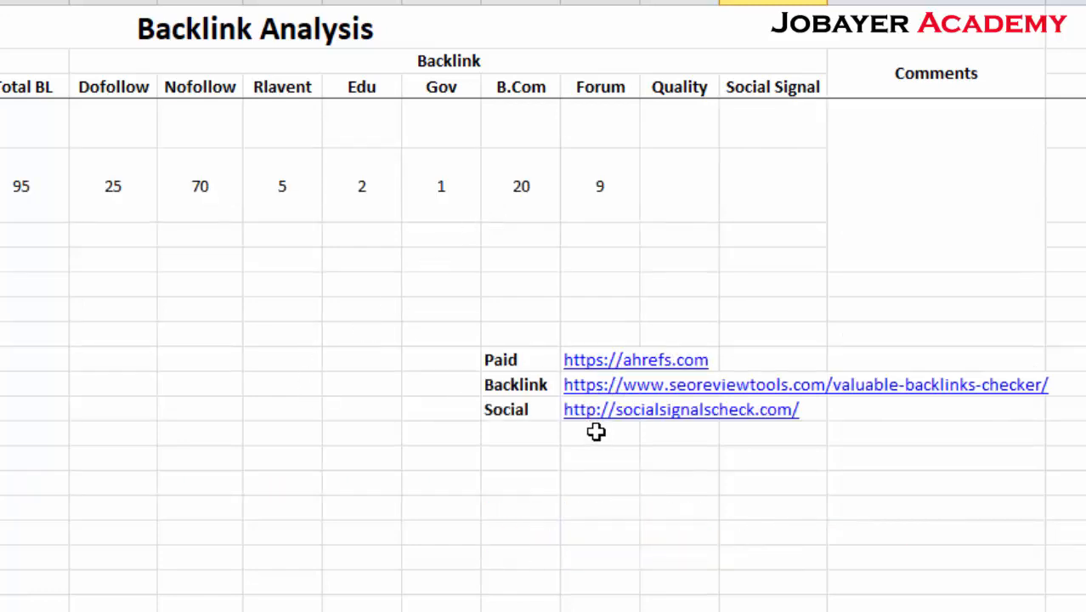
scroll(497, 367, "up", 2)
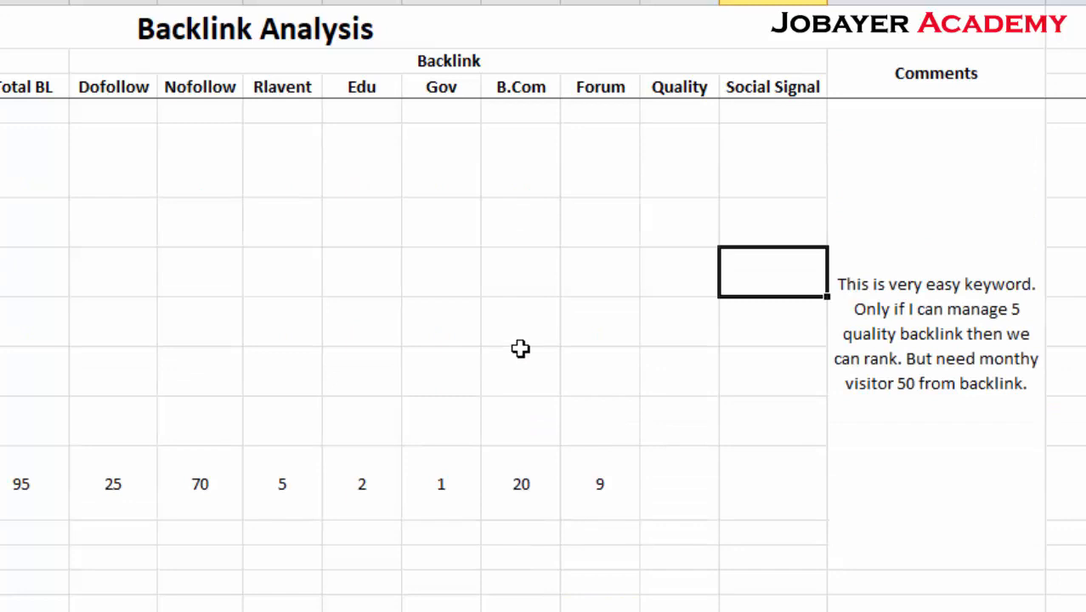
left_click(773, 551)
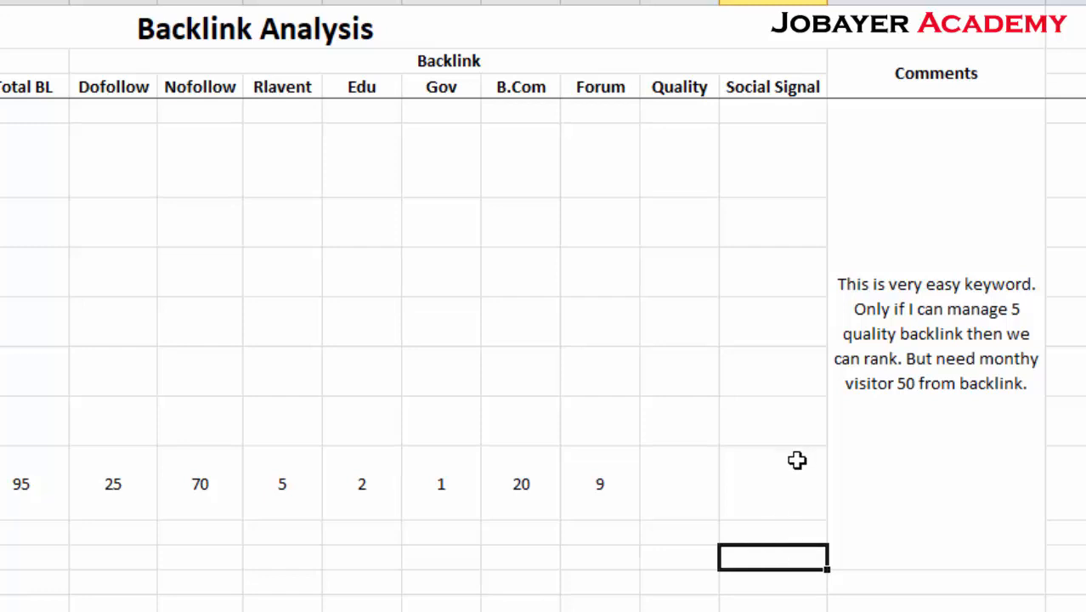
left_click(661, 564)
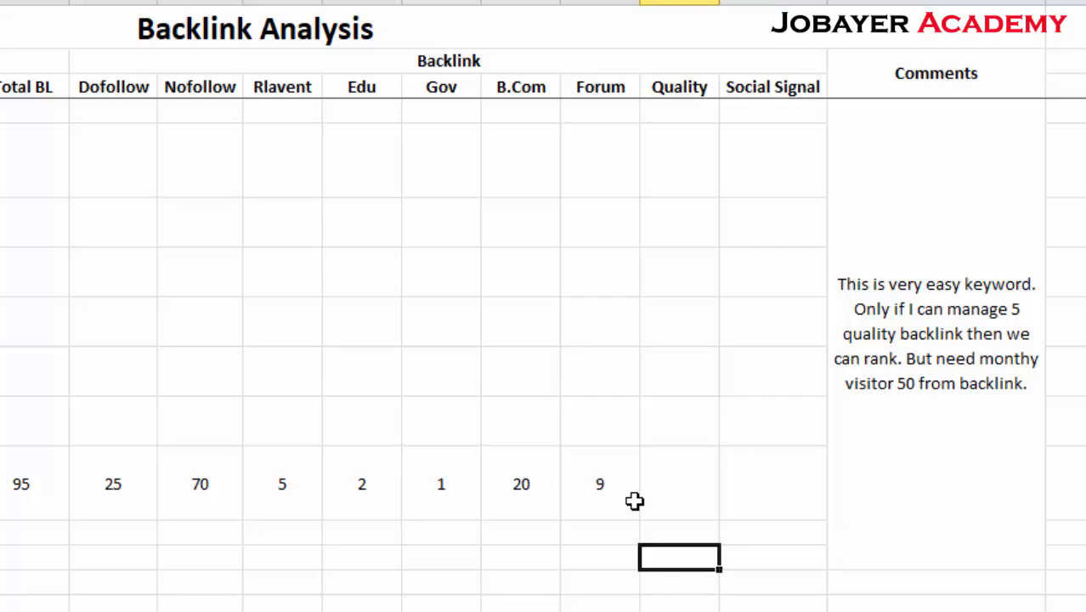
left_click(534, 558)
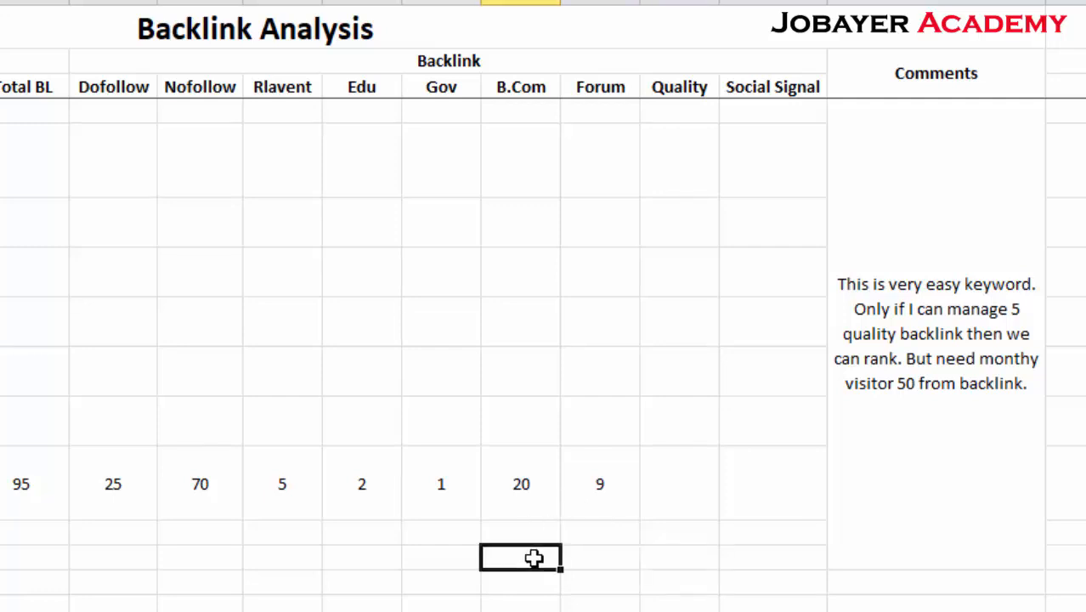